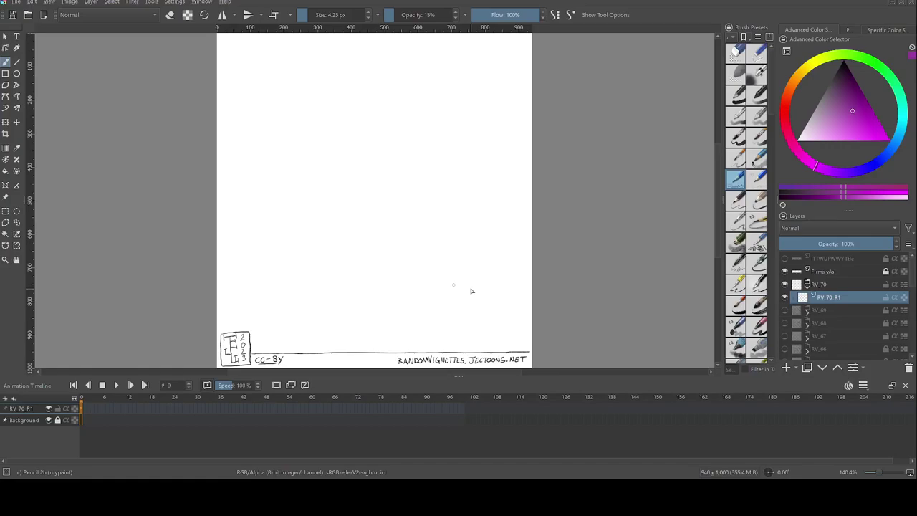
- Rough out in purple a large foreground spectator leaning chin on fist, with smaller round audience heads and seat backs beside him
mouse_move(437, 269)
left_mouse_down()
mouse_move(514, 251)
mouse_move(529, 264)
mouse_move(426, 351)
left_mouse_up()
mouse_move(471, 172)
left_mouse_down()
mouse_move(430, 222)
mouse_move(448, 236)
mouse_move(433, 300)
mouse_move(345, 319)
mouse_move(419, 342)
mouse_move(439, 278)
mouse_move(411, 323)
mouse_move(432, 338)
mouse_move(450, 268)
mouse_move(442, 295)
mouse_move(406, 263)
mouse_move(428, 268)
mouse_move(421, 329)
mouse_move(438, 289)
mouse_move(432, 230)
mouse_move(504, 171)
mouse_move(480, 220)
mouse_move(486, 207)
mouse_move(446, 211)
mouse_move(385, 334)
mouse_move(429, 289)
mouse_move(432, 328)
left_mouse_up()
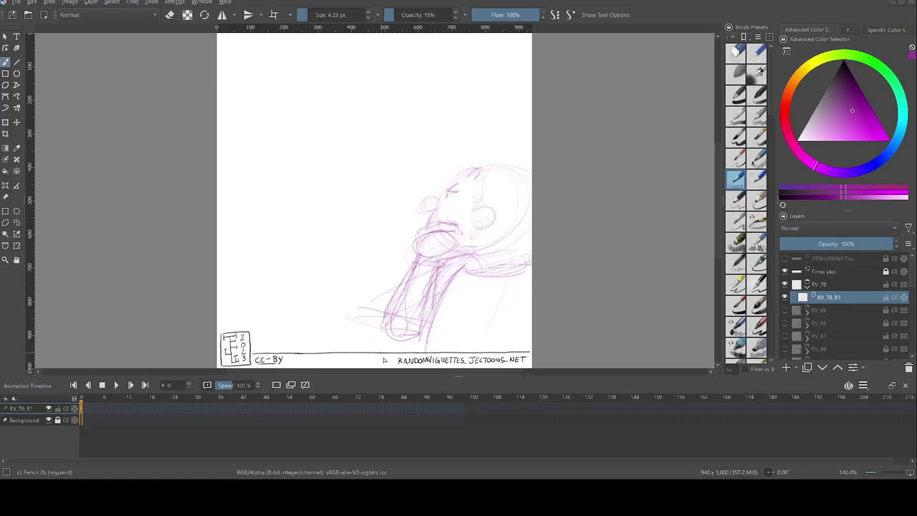
mouse_move(406, 232)
left_mouse_down()
mouse_move(317, 294)
mouse_move(380, 277)
mouse_move(265, 318)
mouse_move(251, 274)
mouse_move(250, 314)
mouse_move(288, 286)
mouse_move(263, 336)
mouse_move(283, 284)
mouse_move(394, 276)
left_mouse_up()
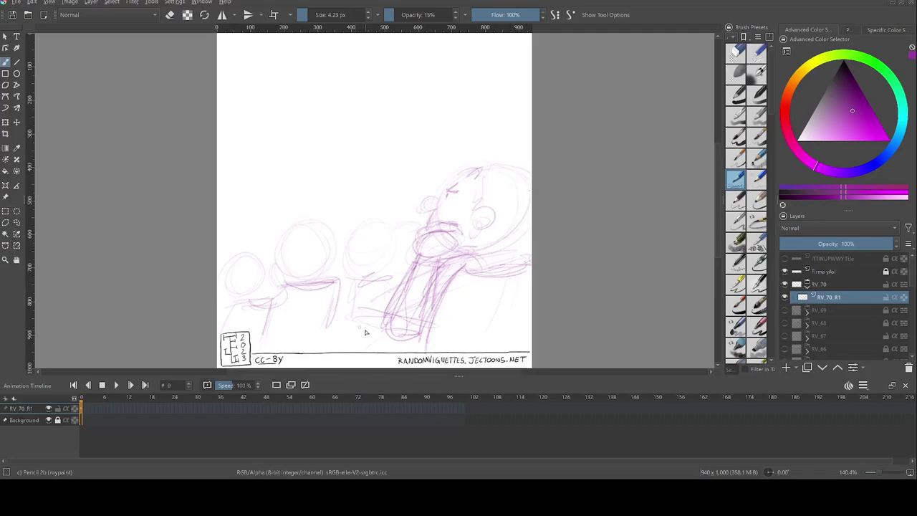
left_click_drag(366, 240, 372, 250)
key("ctrl+z")
key("ctrl+z")
key("ctrl+z")
key("ctrl+z")
- Rework the rough outlines of the background audience heads and the seat backs in front of them
left_click_drag(231, 229, 260, 242)
mouse_move(356, 256)
left_mouse_down()
mouse_move(327, 280)
mouse_move(363, 277)
left_mouse_up()
left_click_drag(422, 253, 421, 269)
left_click_drag(384, 302, 425, 300)
left_click_drag(381, 302, 376, 347)
mouse_move(503, 301)
left_mouse_down()
mouse_move(480, 367)
mouse_move(565, 298)
left_mouse_up()
- Hatch the seat backs along the bottom of the drawing with loose, near-vertical strokes
left_click_drag(389, 344, 384, 366)
left_click_drag(286, 333, 281, 352)
left_click_drag(366, 340, 360, 367)
left_click_drag(373, 332, 363, 363)
left_click_drag(305, 321, 315, 365)
left_click_drag(348, 315, 354, 365)
mouse_move(394, 308)
left_mouse_down()
mouse_move(387, 330)
mouse_move(400, 346)
left_mouse_up()
left_click_drag(501, 311, 492, 367)
left_click_drag(517, 321, 508, 366)
- Sketch a scalloped balcony edge above the audience and a tiny performer with outstretched arms on the distant stage
left_click_drag(257, 107, 480, 156)
left_click_drag(390, 171, 435, 161)
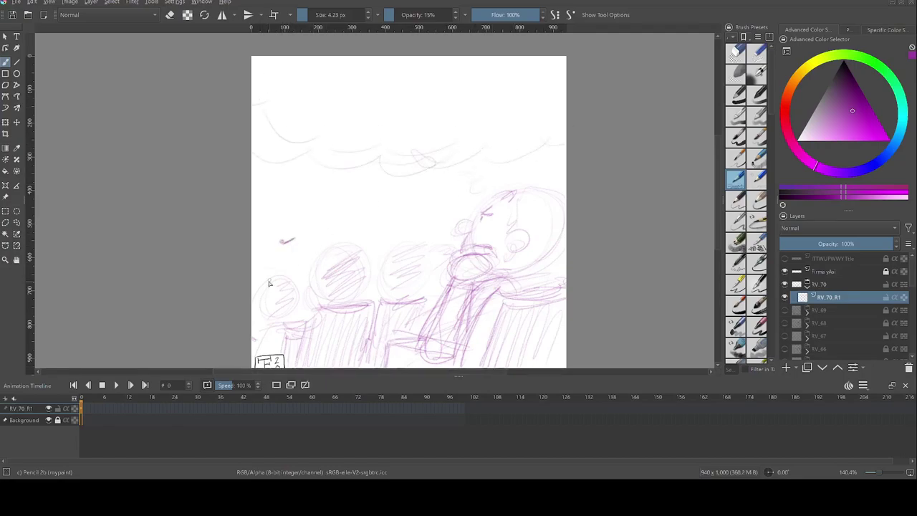
left_click_drag(413, 243, 434, 274)
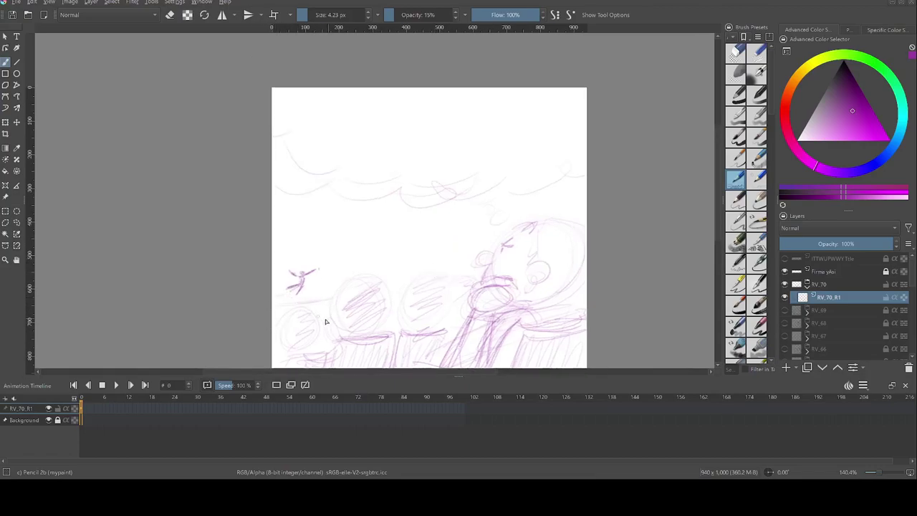
- Add lower scalloped curves beneath the balcony edge and rough in vertical columns below them
left_click_drag(280, 206, 448, 209)
left_click_drag(471, 201, 575, 195)
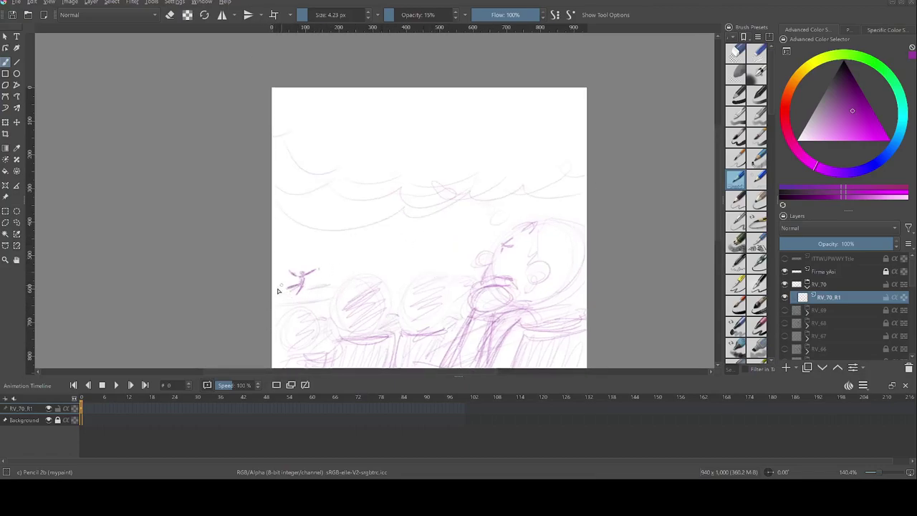
left_click_drag(389, 236, 387, 281)
mouse_move(402, 241)
left_mouse_down()
mouse_move(387, 282)
mouse_move(420, 278)
left_mouse_up()
- Delete the upper scallop lines using a freehand selection, clear the selection and return to the brush
left_click(18, 222)
mouse_move(288, 108)
left_mouse_down()
mouse_move(411, 205)
mouse_move(533, 120)
left_mouse_up()
key("Delete")
key("slash")
key("ctrl+shift+a")
left_click(5, 63)
left_click_drag(294, 164, 387, 158)
key("ctrl+z")
left_click_drag(436, 217, 453, 313)
key("ctrl+z")
key("ctrl+z")
- Redraw the balcony rail as long, nearly straight lines across the page with the Pencil 2b preset
left_click(736, 181)
left_click_drag(336, 152, 358, 166)
key("ctrl+z")
mouse_move(278, 172)
left_mouse_down()
mouse_move(411, 168)
mouse_move(391, 189)
left_mouse_up()
left_click_drag(303, 182, 413, 169)
key("ctrl+z")
key("ctrl+z")
left_click_drag(280, 191, 491, 172)
left_click_drag(279, 173, 491, 163)
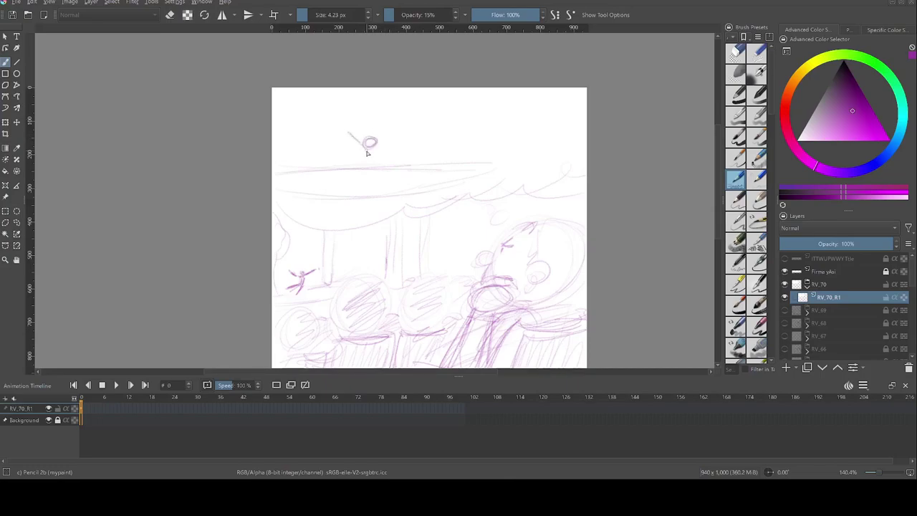
- Sketch cheering spectators along the balcony, a figure standing with arms spread, and larger heads with raised hands in the picture's upper-right area
mouse_move(353, 216)
left_mouse_down()
mouse_move(339, 198)
mouse_move(391, 211)
mouse_move(419, 189)
mouse_move(417, 172)
mouse_move(499, 188)
mouse_move(459, 193)
mouse_move(490, 196)
left_mouse_up()
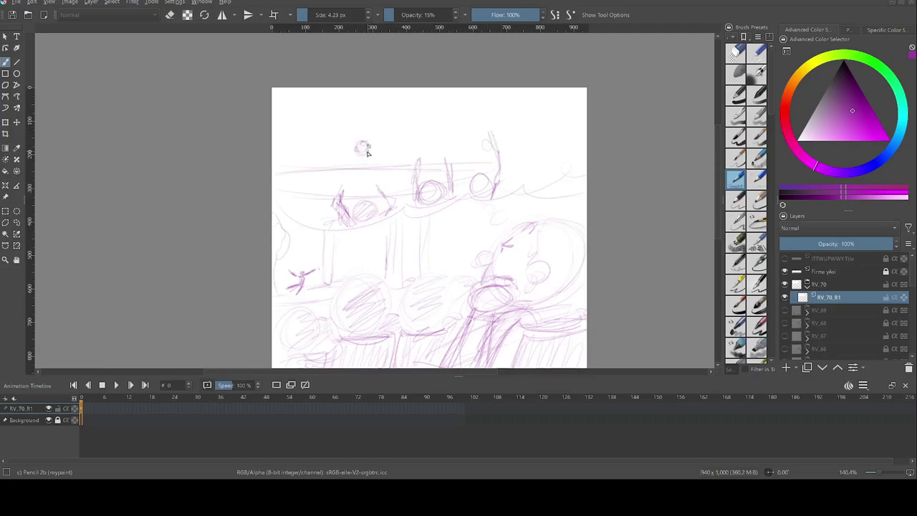
mouse_move(334, 174)
left_mouse_down()
mouse_move(359, 158)
mouse_move(351, 172)
mouse_move(323, 131)
mouse_move(392, 193)
left_mouse_up()
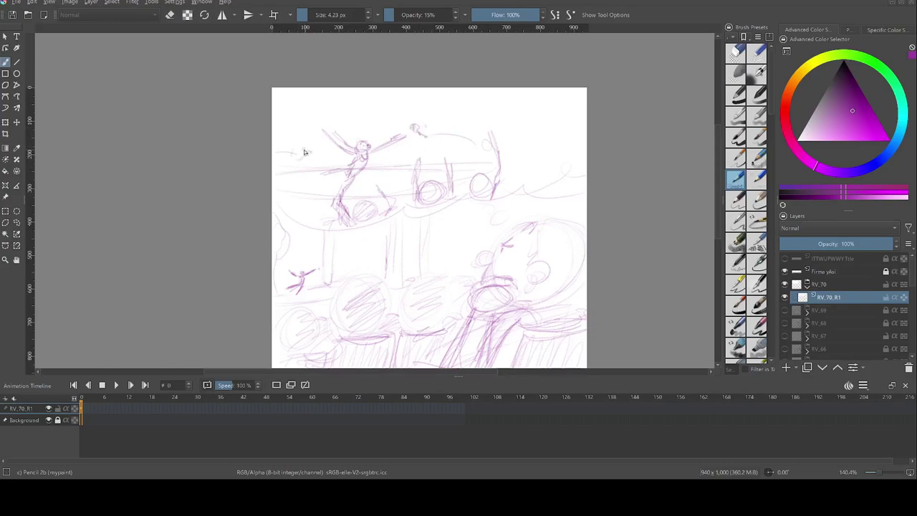
mouse_move(510, 137)
left_mouse_down()
mouse_move(524, 159)
mouse_move(458, 133)
mouse_move(487, 141)
mouse_move(511, 178)
mouse_move(510, 201)
mouse_move(581, 150)
mouse_move(499, 159)
left_mouse_up()
left_click_drag(306, 90, 279, 170)
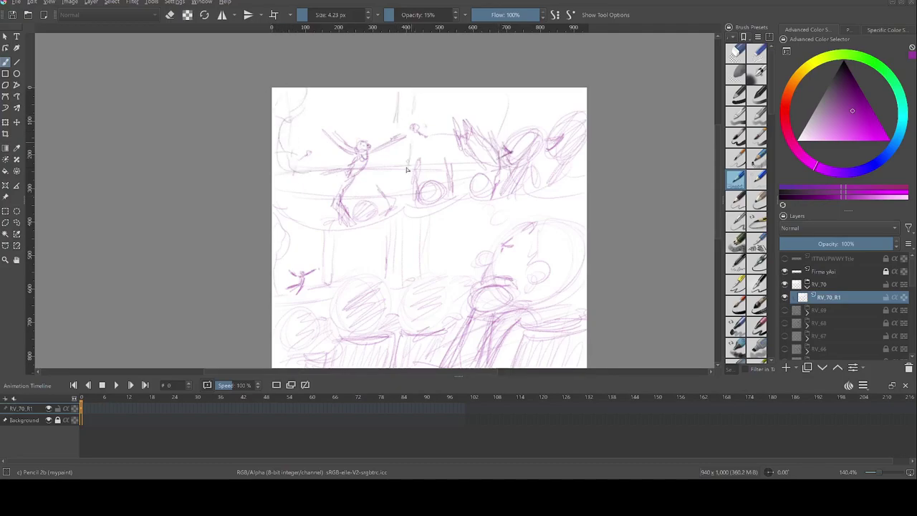
mouse_move(544, 172)
left_mouse_down()
mouse_move(315, 222)
mouse_move(434, 248)
mouse_move(465, 267)
left_mouse_up()
key("ctrl+z")
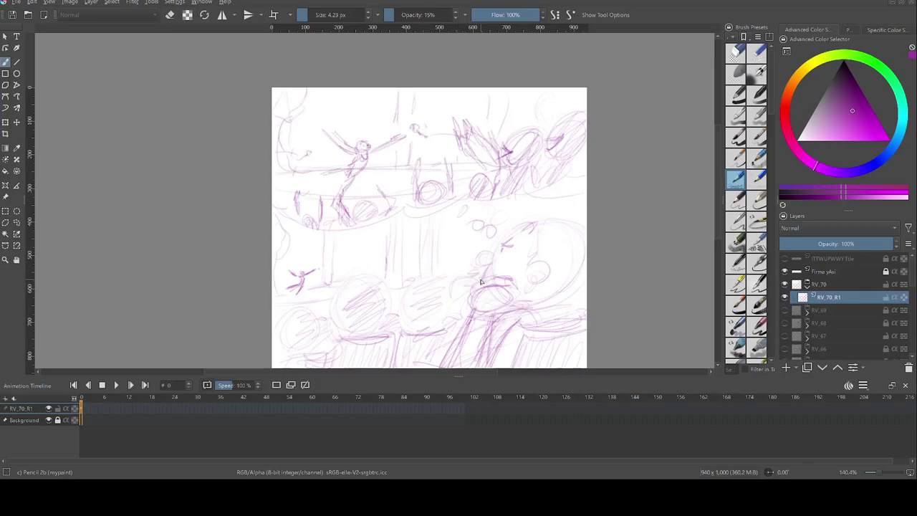
- Add a new paint layer above the rough sketch and name it RV_70_R2
scroll(565, 262, "down", 3)
left_click(787, 366)
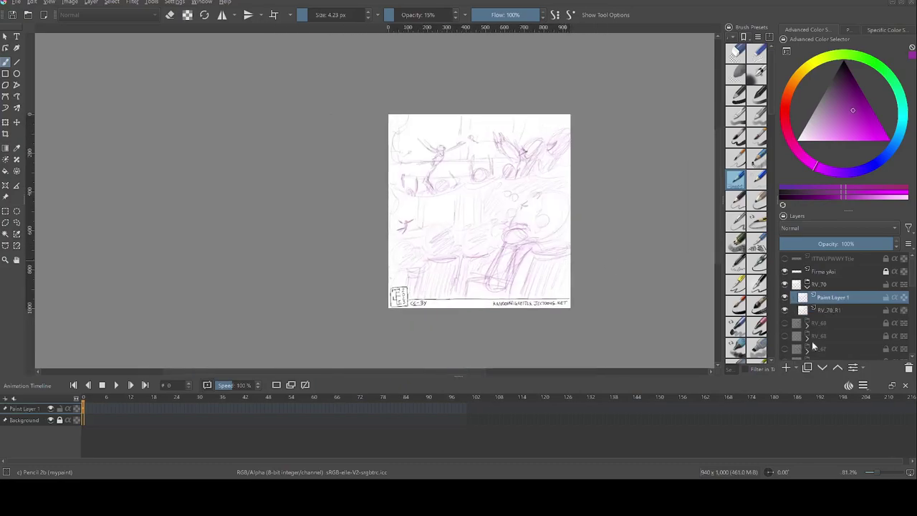
double_click(839, 297)
type("RV_70_R2")
key("Return")
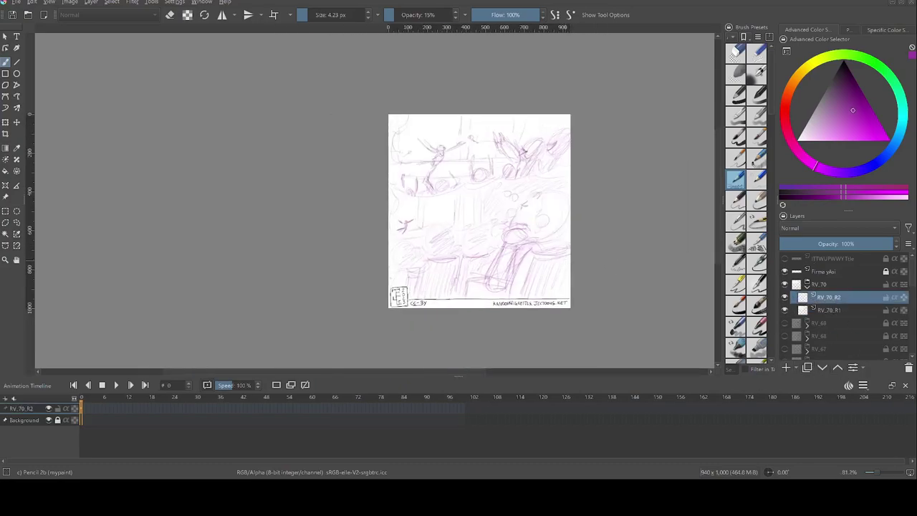
- Fade the RV_70_R1 layer and set the Pencil 1 Sketch preset with a dark teal colour for drawing on RV_70_R2
left_click(756, 158)
left_click(830, 310)
left_click(798, 244)
left_click(830, 298)
left_click(901, 129)
left_click(858, 99)
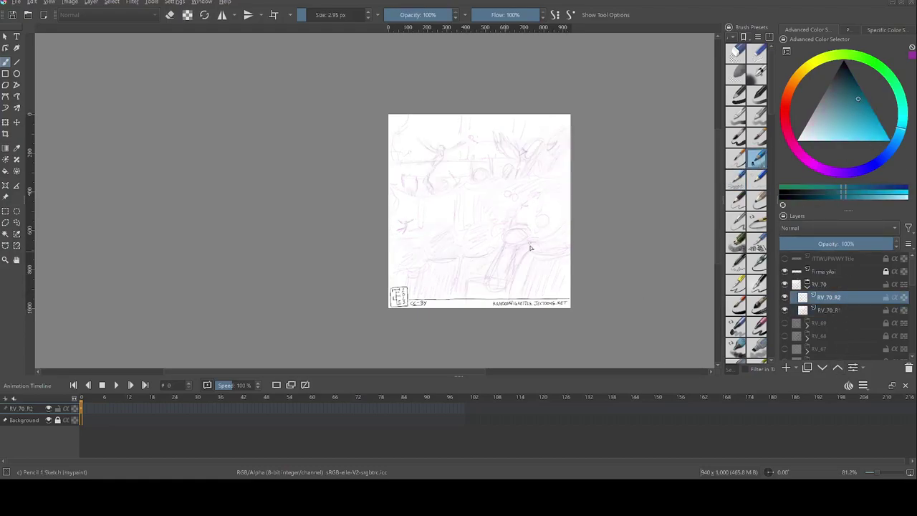
- Draw the foreground spectator's brow, eye, nose and mouth in teal over the faded rough
left_click_drag(514, 251, 558, 285)
left_click_drag(547, 221, 548, 251)
scroll(547, 252, "up", 5)
mouse_move(492, 148)
left_mouse_down()
mouse_move(517, 136)
mouse_move(534, 152)
mouse_move(473, 190)
mouse_move(479, 202)
left_mouse_up()
mouse_move(532, 128)
left_mouse_down()
mouse_move(431, 197)
mouse_move(447, 217)
mouse_move(432, 244)
mouse_move(440, 249)
mouse_move(492, 231)
left_mouse_up()
key("ctrl+z")
key("ctrl+z")
mouse_move(517, 282)
left_mouse_down()
mouse_move(487, 203)
mouse_move(484, 212)
left_mouse_up()
left_click_drag(400, 185, 451, 186)
key("ctrl+z")
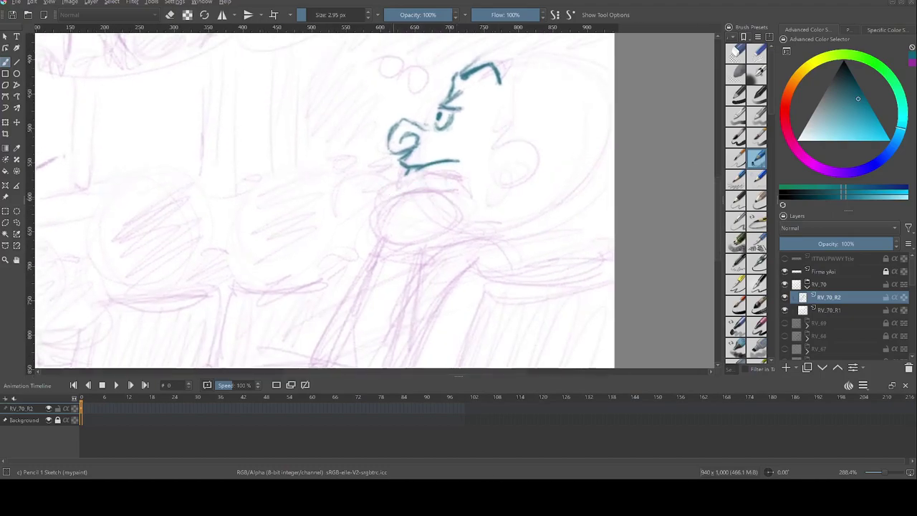
- Draw the fist supporting the spectator's chin and continue the teal lines of his face
mouse_move(384, 217)
left_mouse_down()
mouse_move(431, 178)
mouse_move(470, 214)
mouse_move(472, 231)
left_mouse_up()
left_click_drag(383, 233, 433, 249)
left_click_drag(465, 230, 445, 246)
left_click_drag(409, 170, 406, 187)
left_click_drag(415, 121, 432, 129)
left_click_drag(516, 222, 525, 264)
- Delete a small patch of the face and fist line work with a freehand selection and redraw that part
key("l")
mouse_move(411, 226)
left_mouse_down()
mouse_move(452, 190)
mouse_move(422, 218)
left_mouse_up()
key("Delete")
key("ctrl+shift+a")
key("b")
mouse_move(415, 214)
left_mouse_down()
mouse_move(413, 228)
mouse_move(467, 204)
left_mouse_up()
- Draw the spectator's ear, jaw, hairline and rounded skull outline, cleaning up stray lines
key("e")
key("e")
mouse_move(513, 187)
left_mouse_down()
mouse_move(542, 219)
mouse_move(501, 238)
mouse_move(514, 222)
left_mouse_up()
key("e")
key("e")
left_click_drag(544, 289, 489, 302)
mouse_move(424, 119)
left_mouse_down()
mouse_move(564, 220)
mouse_move(548, 262)
left_mouse_up()
mouse_move(470, 96)
left_mouse_down()
mouse_move(495, 148)
mouse_move(458, 180)
left_mouse_up()
left_click_drag(457, 183, 456, 199)
- Draw the collar line behind the head and the double curved outline of the chair back in teal
left_click_drag(489, 233, 492, 255)
mouse_move(491, 256)
left_mouse_down()
mouse_move(474, 270)
mouse_move(503, 284)
left_mouse_up()
left_click_drag(504, 283, 451, 288)
left_click_drag(476, 275, 537, 288)
mouse_move(567, 215)
left_mouse_down()
mouse_move(517, 275)
mouse_move(541, 212)
mouse_move(520, 295)
left_mouse_up()
left_click_drag(437, 242, 530, 230)
left_click_drag(447, 247, 530, 233)
mouse_move(400, 312)
left_mouse_down()
mouse_move(444, 242)
mouse_move(400, 354)
left_mouse_up()
mouse_move(448, 259)
left_mouse_down()
mouse_move(532, 238)
mouse_move(417, 358)
mouse_move(532, 255)
left_mouse_up()
- Merge the RV_70_R2 layer down into RV_70_R1 and keep the brush in drawing mode
key("e")
key("ctrl+e")
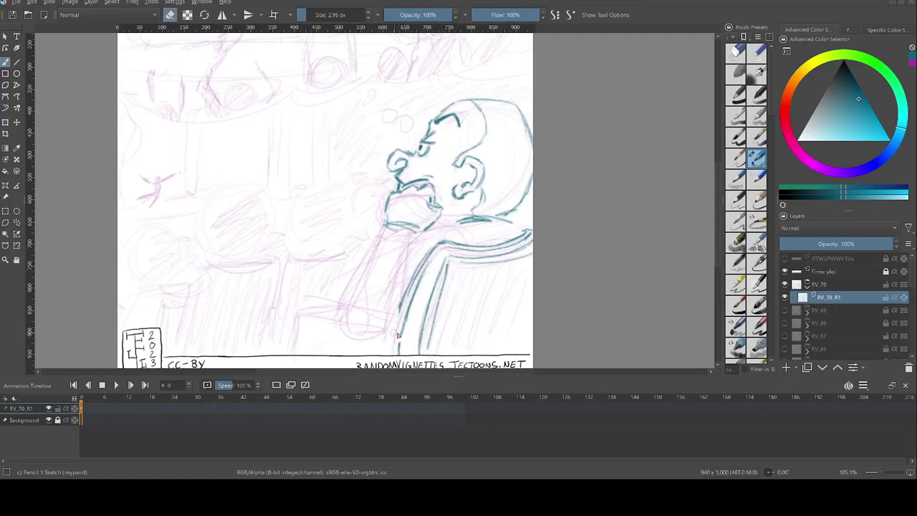
key("e")
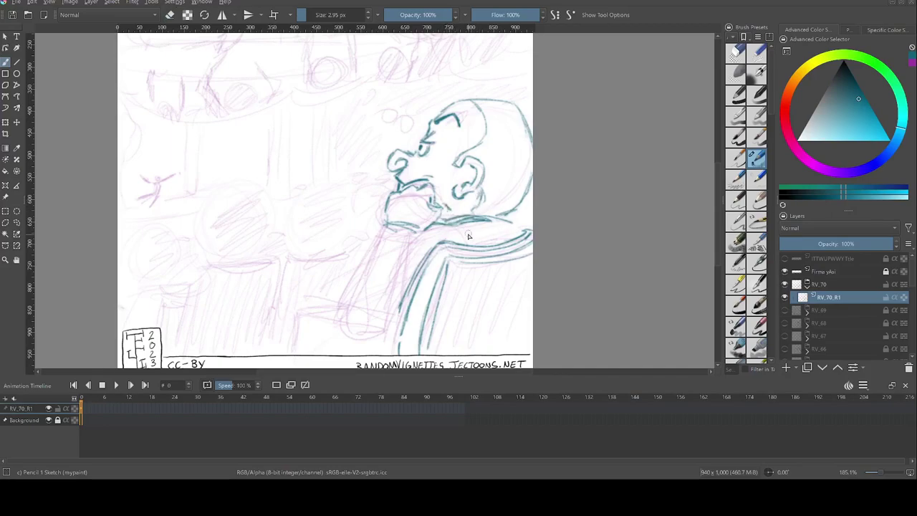
- Outline the spectator's shoulder and propped-up forearm, and draw the armrest under his elbow
left_click_drag(464, 230, 507, 217)
left_click_drag(468, 294, 481, 270)
left_click_drag(399, 204, 365, 300)
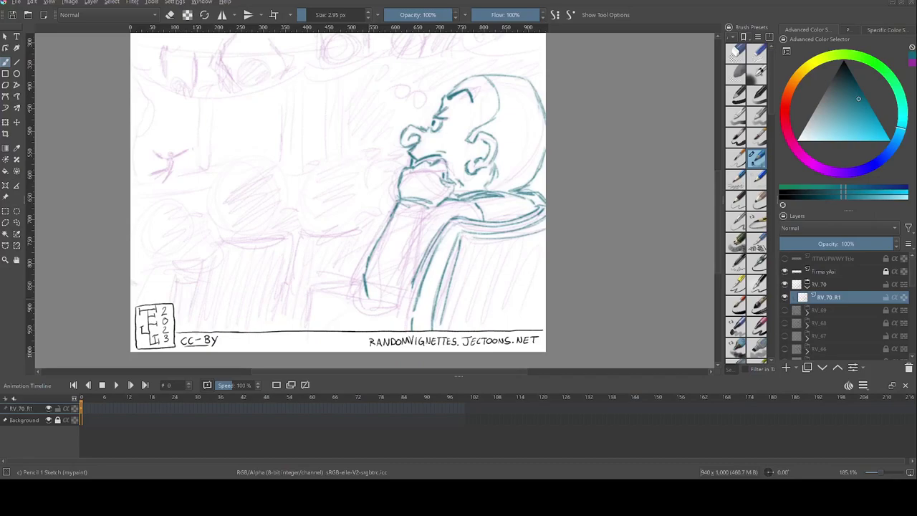
left_click_drag(434, 207, 417, 266)
mouse_move(399, 204)
left_mouse_down()
mouse_move(430, 213)
mouse_move(408, 306)
mouse_move(331, 296)
left_mouse_up()
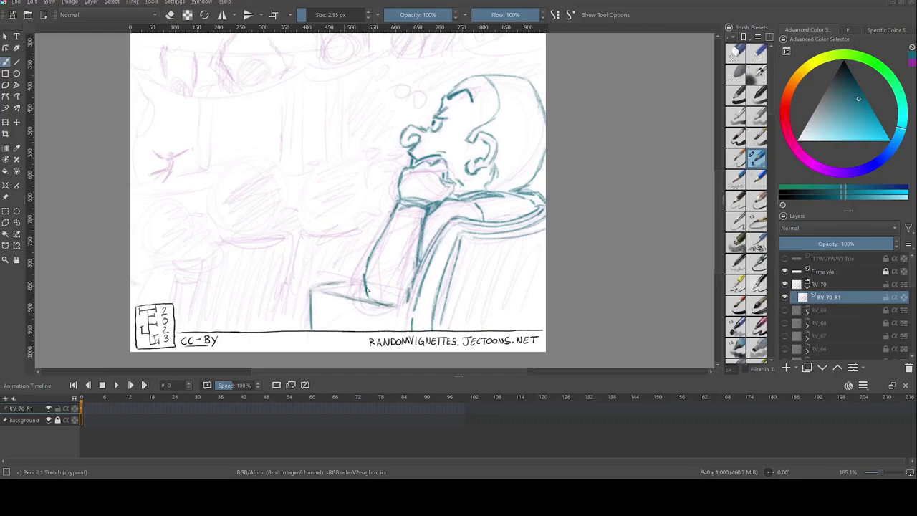
- Hatch teal shading over the sleeve, forearm, fist, cheek and neck of the foreground spectator
left_click_drag(441, 219, 477, 210)
left_click_drag(481, 206, 541, 198)
left_click_drag(448, 214, 424, 248)
mouse_move(439, 221)
left_mouse_down()
mouse_move(494, 203)
mouse_move(539, 205)
left_mouse_up()
mouse_move(390, 300)
left_mouse_down()
mouse_move(371, 304)
mouse_move(405, 215)
mouse_move(401, 286)
mouse_move(429, 172)
mouse_move(439, 200)
left_mouse_up()
left_click_drag(421, 141, 447, 129)
left_click_drag(477, 76, 530, 83)
left_click_drag(427, 137, 451, 151)
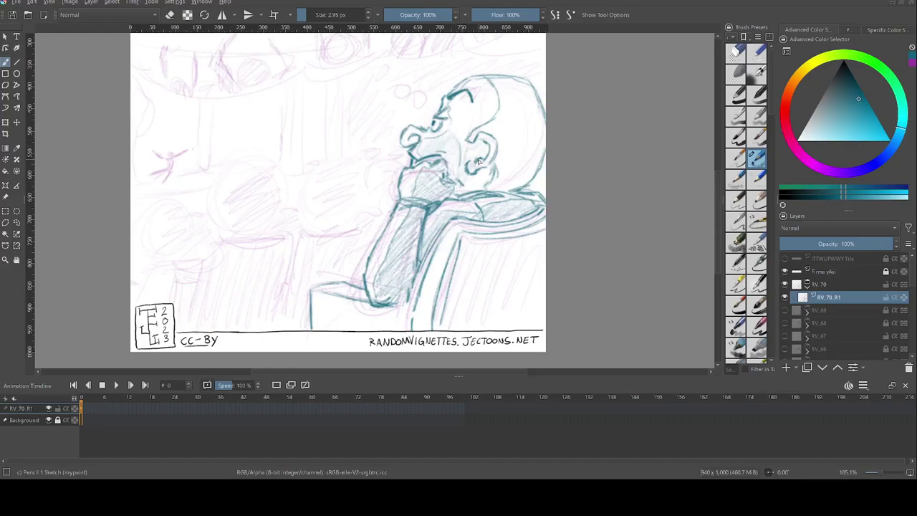
left_click_drag(503, 166, 500, 182)
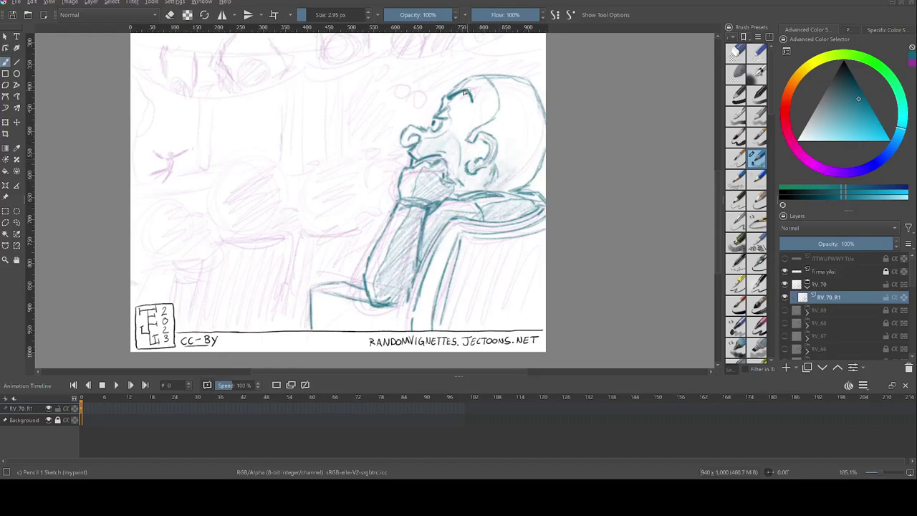
- Shade the spectator's hair with diagonal hatching and refine the cheek and ear shading with erased highlights
mouse_move(485, 120)
left_mouse_down()
mouse_move(530, 132)
mouse_move(533, 165)
mouse_move(534, 154)
left_mouse_up()
key("e")
mouse_move(453, 136)
left_mouse_down()
mouse_move(430, 140)
mouse_move(432, 152)
left_mouse_up()
key("e")
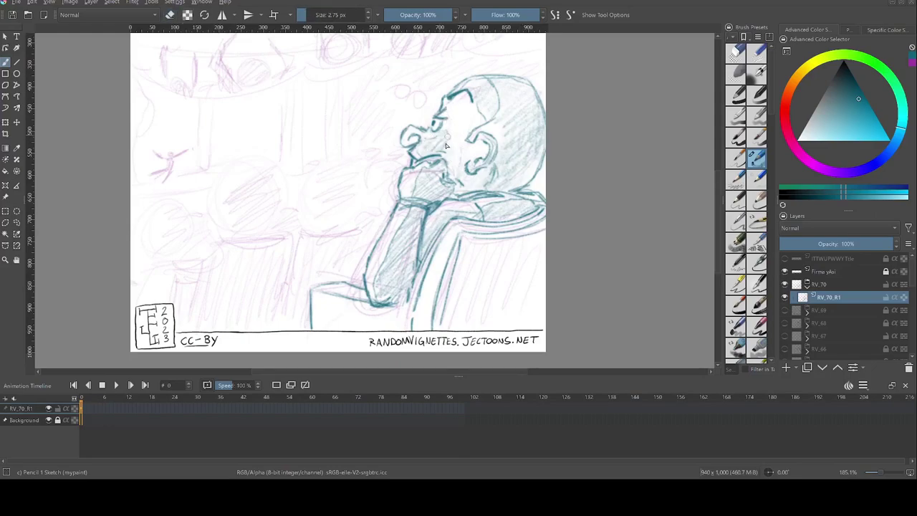
left_click_drag(465, 114, 489, 136)
left_click_drag(502, 132, 510, 174)
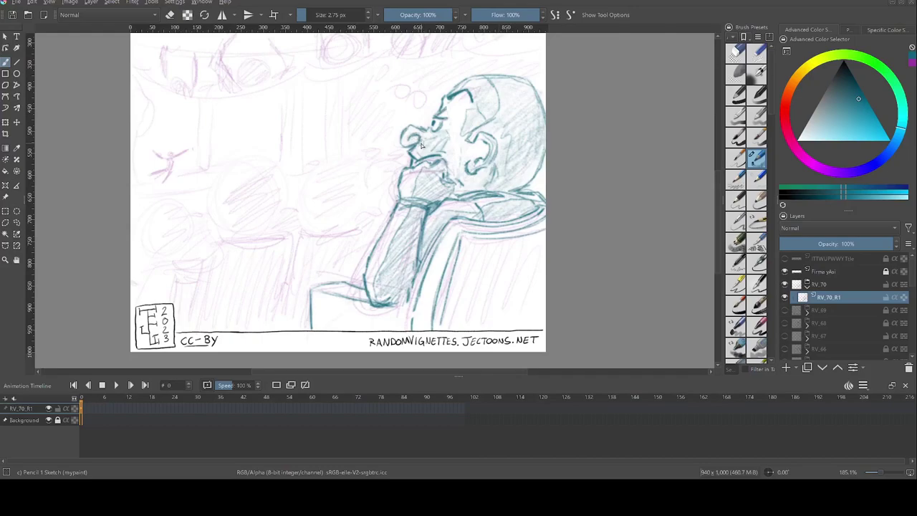
- Shade the chair back and armrest front in broad teal strokes with a 14.67 px brush
left_click_drag(449, 235, 420, 328)
mouse_move(319, 301)
left_mouse_down()
mouse_move(316, 344)
mouse_move(353, 307)
left_mouse_up()
left_click_drag(326, 309, 404, 321)
left_click_drag(458, 251, 502, 286)
left_click_drag(512, 242, 501, 315)
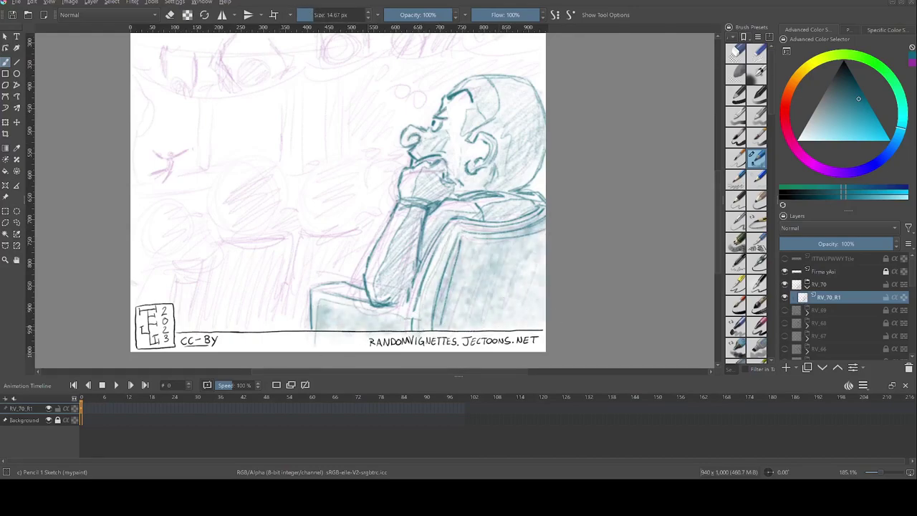
- Draw the thought-bubble circles rising from the foreground spectator's forehead with a 4.17 px teal pencil
left_click_drag(336, 15, 304, 16)
left_click_drag(390, 219, 472, 298)
left_click_drag(473, 147, 485, 165)
left_click_drag(498, 173, 500, 174)
- Outline the scalloped lower edge of the thought cloud across the full width of the page in teal
left_click_drag(466, 246, 485, 329)
left_click_drag(242, 246, 324, 241)
mouse_move(325, 247)
left_mouse_down()
mouse_move(416, 240)
mouse_move(495, 209)
left_mouse_up()
left_click_drag(634, 201, 645, 212)
left_click_drag(491, 209, 507, 222)
left_click_drag(435, 233, 444, 236)
left_click_drag(320, 241, 344, 257)
left_click_drag(232, 233, 288, 256)
- Outline the head, ear and collar of the seated audience member seen from behind, following the purple rough
left_click_drag(430, 322, 503, 132)
scroll(594, 213, "up", 1)
left_click_drag(456, 164, 396, 176)
left_click_drag(446, 163, 472, 188)
left_click_drag(385, 209, 387, 238)
left_click_drag(397, 176, 387, 214)
mouse_move(416, 187)
left_mouse_down()
mouse_move(391, 243)
mouse_move(469, 211)
mouse_move(459, 240)
mouse_move(394, 261)
left_mouse_up()
left_click_drag(385, 211, 395, 257)
left_click_drag(416, 269, 476, 264)
- Draw this audience member's chair back, shoulder and resting arm, and hatch the hair diagonally
mouse_move(391, 273)
left_mouse_down()
mouse_move(369, 344)
mouse_move(392, 300)
left_mouse_up()
mouse_move(417, 222)
left_mouse_down()
mouse_move(482, 218)
mouse_move(487, 343)
left_mouse_up()
mouse_move(530, 322)
left_mouse_down()
mouse_move(391, 283)
mouse_move(566, 333)
left_mouse_up()
mouse_move(532, 241)
left_mouse_down()
mouse_move(438, 312)
mouse_move(435, 334)
left_mouse_up()
left_click_drag(538, 245, 517, 352)
left_click_drag(464, 250, 444, 335)
left_click_drag(426, 284, 392, 298)
left_click_drag(453, 230, 386, 309)
left_click_drag(432, 261, 418, 295)
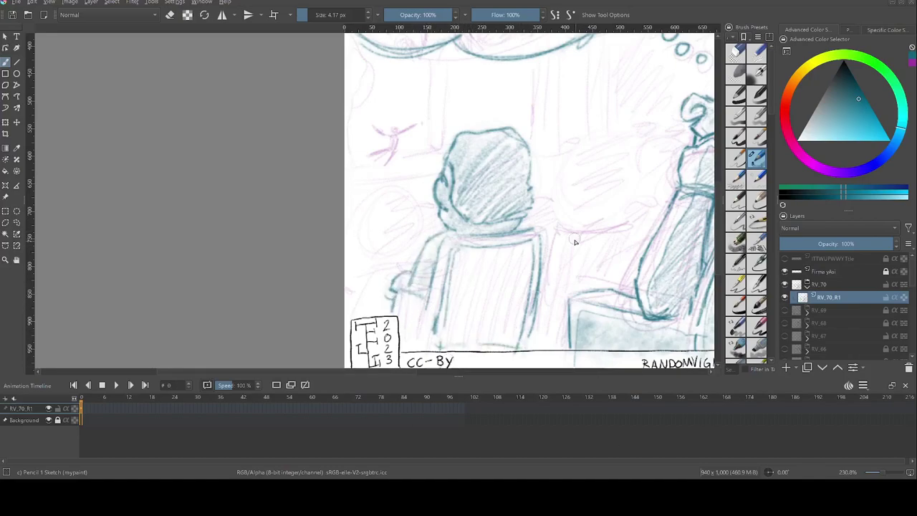
- Draw the neighbouring audience member's round head with a hair bun, and outline the chair back below it
left_click_drag(621, 122, 558, 192)
mouse_move(610, 143)
left_mouse_down()
mouse_move(649, 118)
mouse_move(569, 208)
left_mouse_up()
mouse_move(648, 158)
left_mouse_down()
mouse_move(580, 230)
mouse_move(630, 240)
left_mouse_up()
left_click_drag(557, 213, 565, 217)
mouse_move(567, 227)
left_mouse_down()
mouse_move(634, 231)
mouse_move(546, 285)
mouse_move(628, 244)
left_mouse_up()
left_click_drag(637, 229, 655, 245)
mouse_move(547, 252)
left_mouse_down()
mouse_move(537, 344)
mouse_move(550, 349)
left_mouse_up()
- Hatch light teal shading over both chair backs and the seated audience member's sleeve
left_click_drag(423, 301, 398, 343)
left_click_drag(444, 352, 527, 314)
left_click_drag(443, 299, 532, 241)
left_click_drag(520, 301, 483, 336)
left_click_drag(561, 294, 632, 252)
left_click_drag(559, 317, 540, 348)
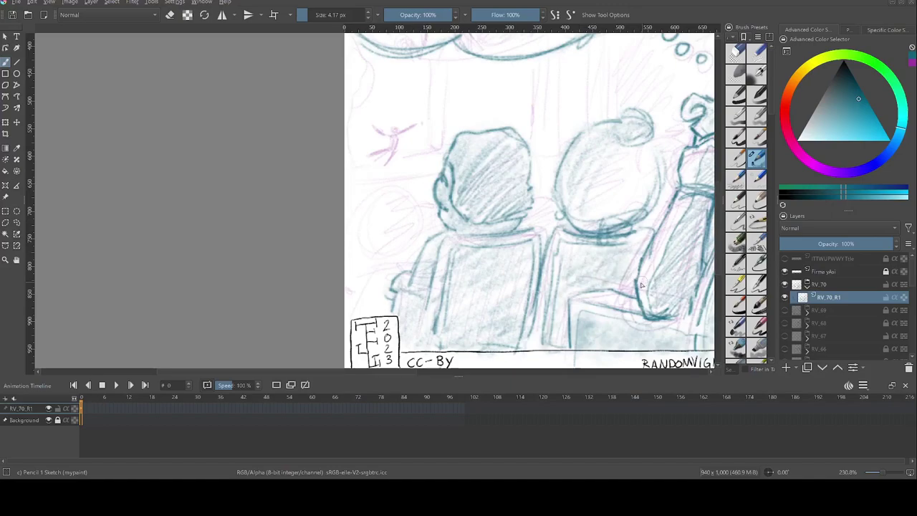
- Add a third audience head and chair back at the page's left edge and shade them in teal
scroll(506, 223, "down", 3)
left_click_drag(521, 199, 432, 221)
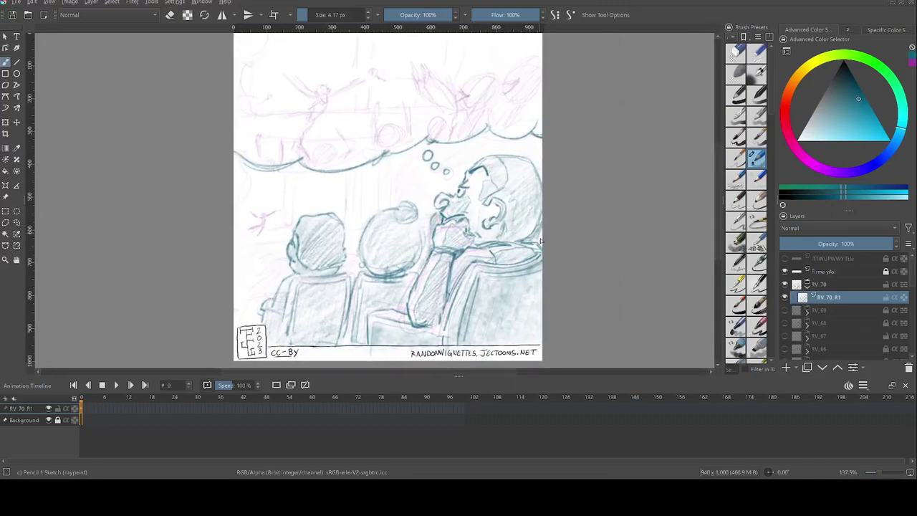
left_click_drag(372, 289, 465, 283)
left_click_drag(454, 231, 469, 207)
mouse_move(361, 247)
left_mouse_down()
mouse_move(337, 293)
mouse_move(362, 290)
mouse_move(372, 258)
mouse_move(361, 285)
mouse_move(330, 285)
mouse_move(330, 326)
left_mouse_up()
left_click_drag(445, 250, 442, 268)
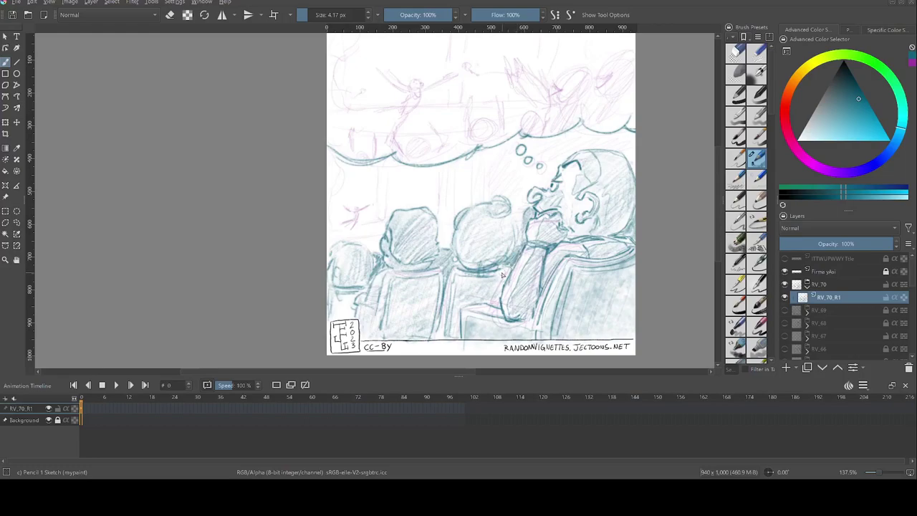
- Set the brush size to 0.95 px and sketch the dancer's head inside the thought cloud
left_click_drag(493, 261, 480, 340)
left_click(301, 14)
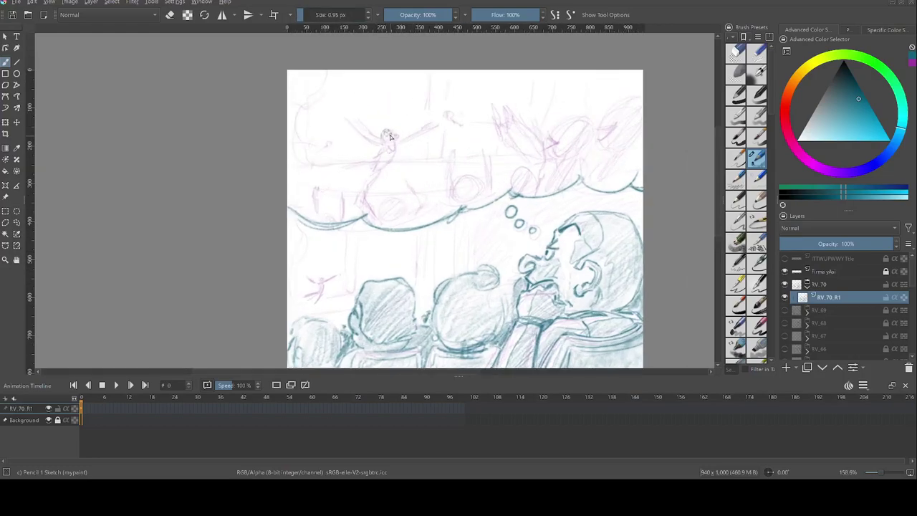
scroll(399, 140, "up", 3)
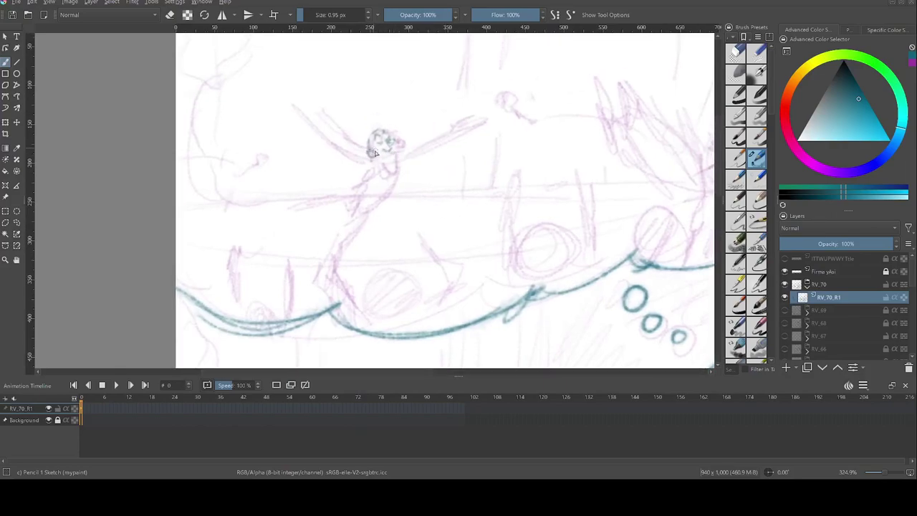
- Try to outline and shade the dancer's torso, legs and outstretched arms over the purple rough
mouse_move(394, 162)
left_mouse_down()
mouse_move(371, 212)
mouse_move(342, 193)
mouse_move(290, 202)
left_mouse_up()
mouse_move(351, 208)
left_mouse_down()
mouse_move(286, 227)
mouse_move(338, 246)
left_mouse_up()
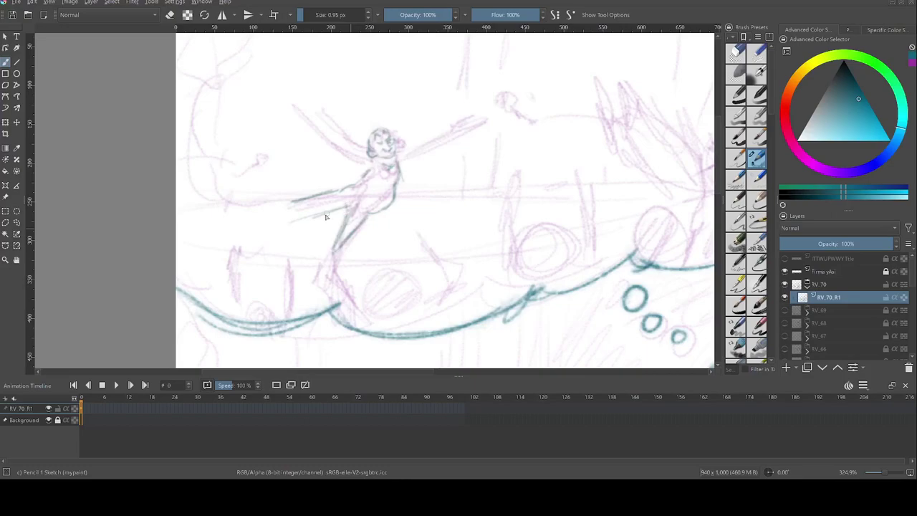
scroll(478, 258, "down", 3)
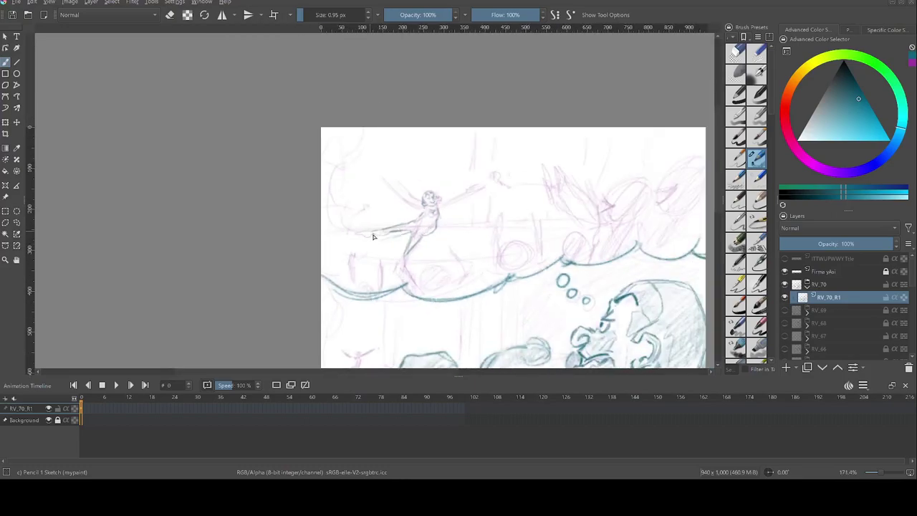
scroll(488, 195, "up", 3)
left_click_drag(484, 182, 467, 194)
left_click_drag(471, 190, 403, 216)
left_click_drag(447, 198, 411, 215)
left_click_drag(348, 209, 332, 182)
mouse_move(340, 215)
left_mouse_down()
mouse_move(322, 175)
mouse_move(306, 186)
left_mouse_up()
left_click_drag(334, 192, 340, 216)
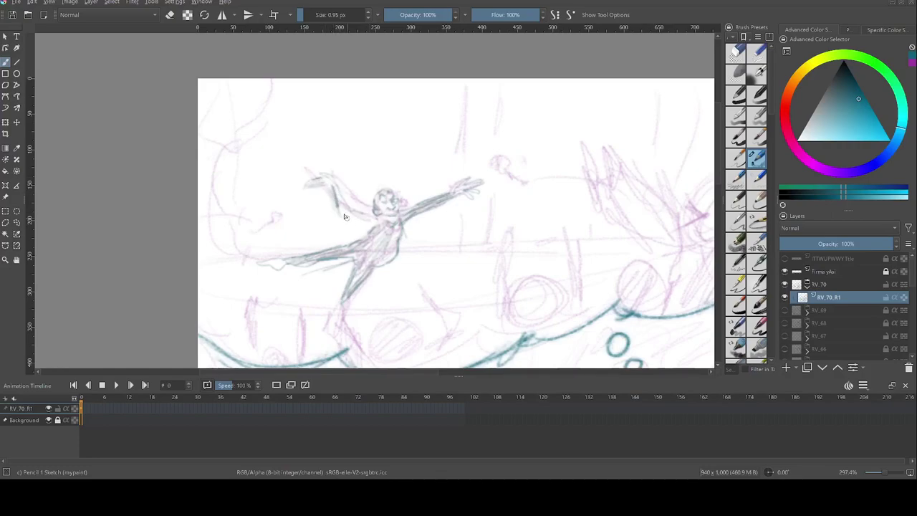
- Undo the teal strokes of the dancer's hands and rear arm
key("ctrl+z")
key("ctrl+z")
key("ctrl+z")
key("ctrl+z")
key("ctrl+z")
key("ctrl+z")
key("ctrl+z")
key("ctrl+z")
key("ctrl+z")
key("ctrl+z")
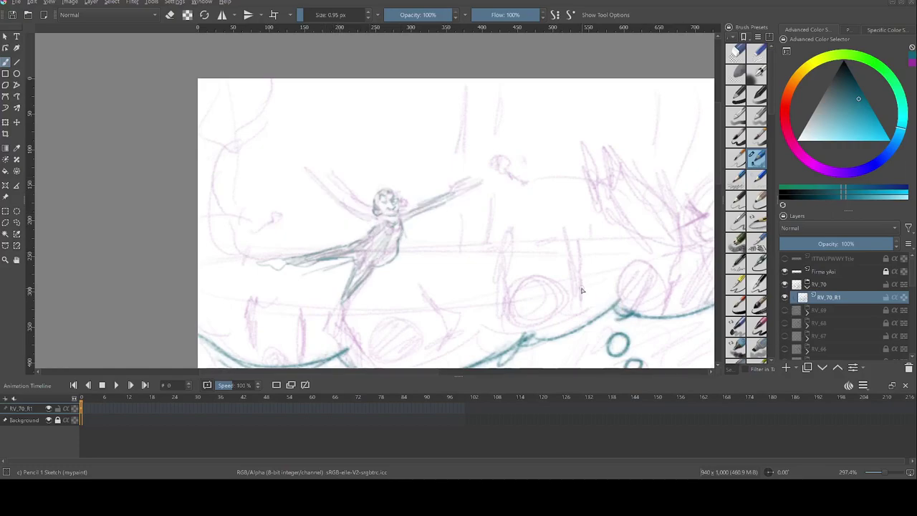
- Touch up the dancer's head with the eraser, and set the pencil size to 1.16 px
key("e")
left_click(333, 15)
left_click_drag(381, 195, 391, 215)
left_click(305, 19)
key("e")
key("Page_Up")
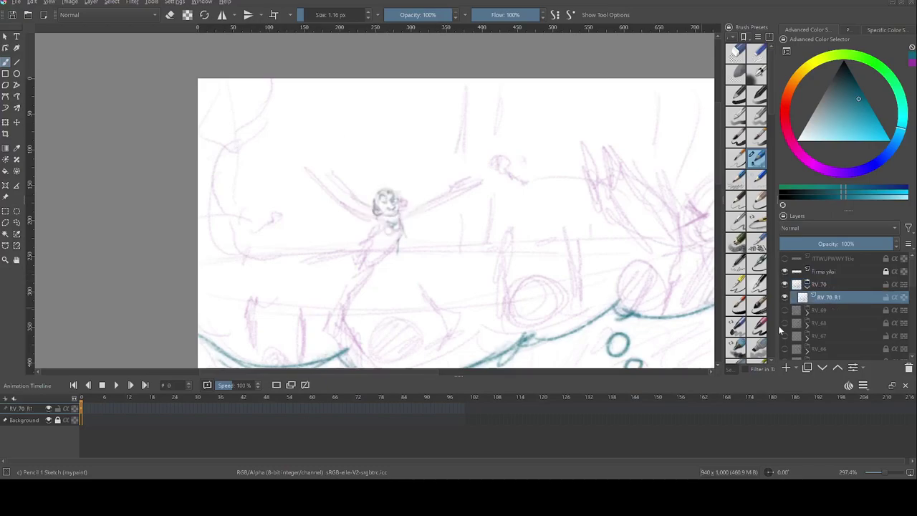
left_click(785, 297)
left_click(784, 298)
- Redraw the dancer's torso, horizontally extended leg and forward-reaching arm in cleaner teal lines
scroll(617, 306, "down", 4)
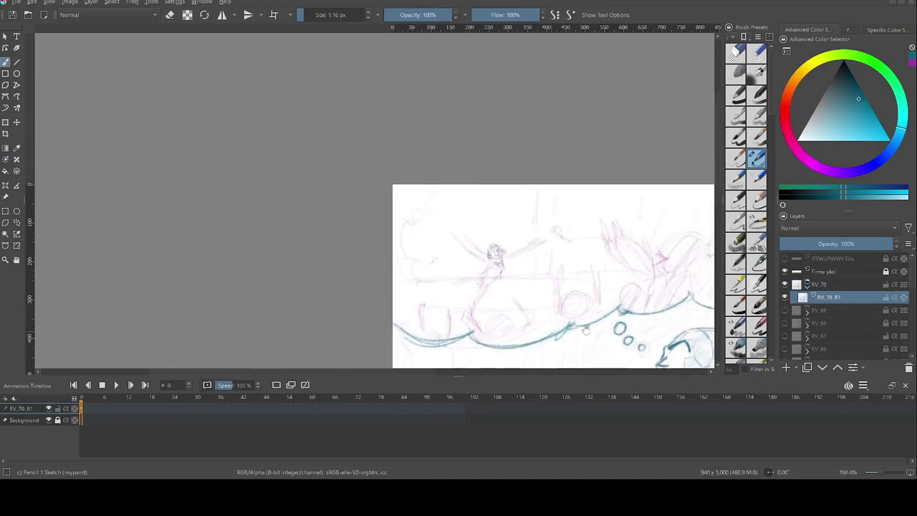
left_click_drag(617, 306, 511, 138)
scroll(430, 204, "up", 4)
left_click_drag(429, 242, 426, 267)
left_click_drag(396, 219, 361, 264)
left_click_drag(427, 258, 387, 291)
mouse_move(361, 253)
left_mouse_down()
mouse_move(219, 265)
mouse_move(354, 280)
left_mouse_up()
left_click_drag(430, 195, 523, 166)
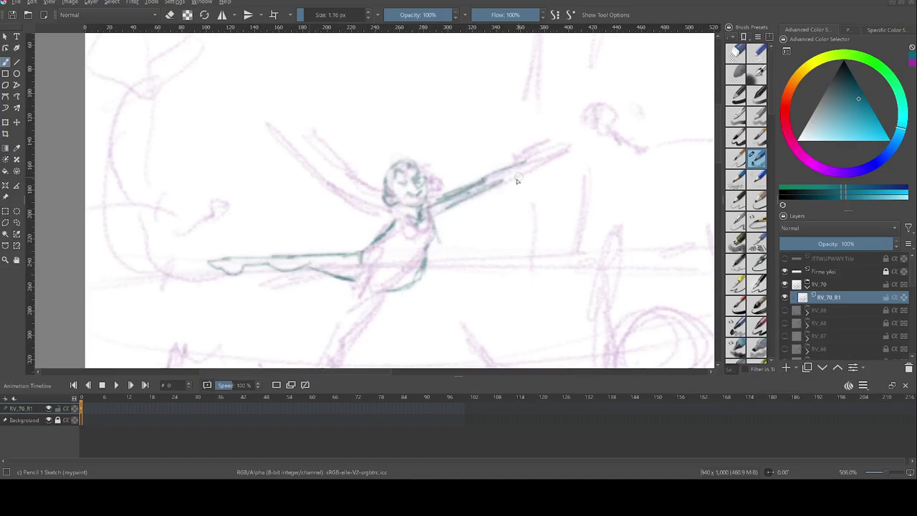
- Shade the dancer's torso, draw the standing leg and foot, and add the fingers of the reaching hand
scroll(522, 172, "down", 5)
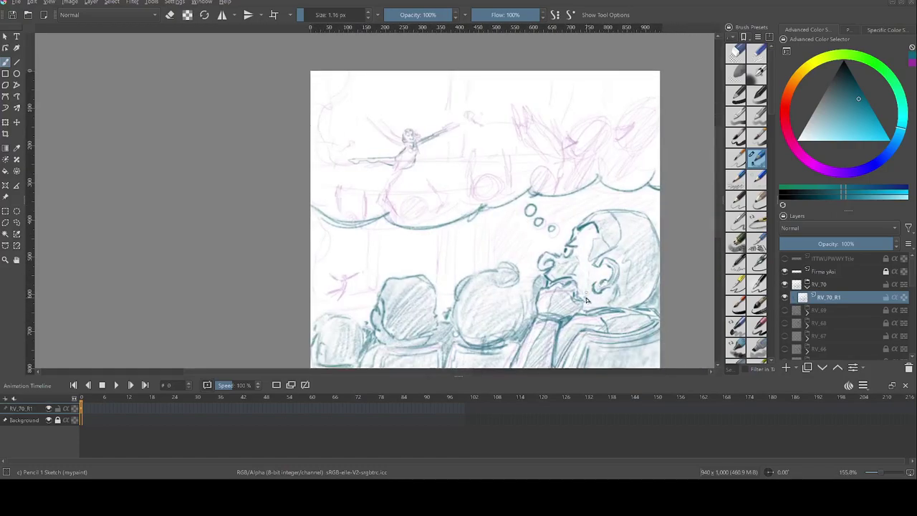
scroll(390, 148, "up", 5)
left_click_drag(404, 198, 391, 241)
mouse_move(431, 205)
left_mouse_down()
mouse_move(400, 209)
mouse_move(404, 238)
mouse_move(360, 289)
left_mouse_up()
left_click_drag(404, 239, 372, 281)
mouse_move(362, 287)
left_mouse_down()
mouse_move(356, 304)
mouse_move(367, 304)
left_mouse_up()
left_click_drag(546, 92, 583, 84)
left_click_drag(548, 100, 575, 103)
- Draw the dancer's raised rear arm and hand
left_click_drag(458, 122, 509, 191)
mouse_move(478, 207)
left_mouse_down()
mouse_move(439, 159)
mouse_move(398, 161)
left_mouse_up()
mouse_move(434, 165)
left_mouse_down()
mouse_move(405, 174)
mouse_move(439, 212)
left_mouse_up()
left_click_drag(439, 213, 486, 217)
mouse_move(351, 252)
left_mouse_down()
mouse_move(494, 219)
mouse_move(429, 347)
left_mouse_up()
scroll(358, 186, "down", 3)
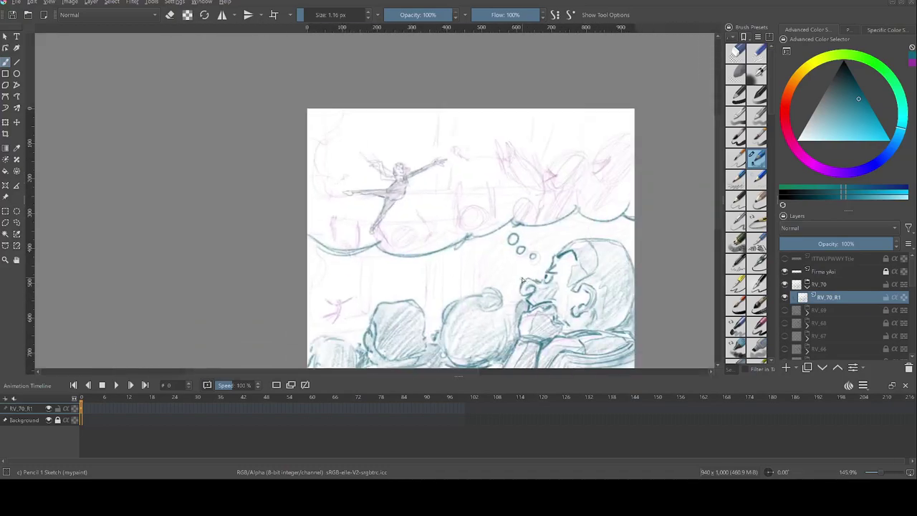
- Rename the active sketch layer as RV_70_R1&2 (Merged accidentally)
scroll(422, 272, "up", 2)
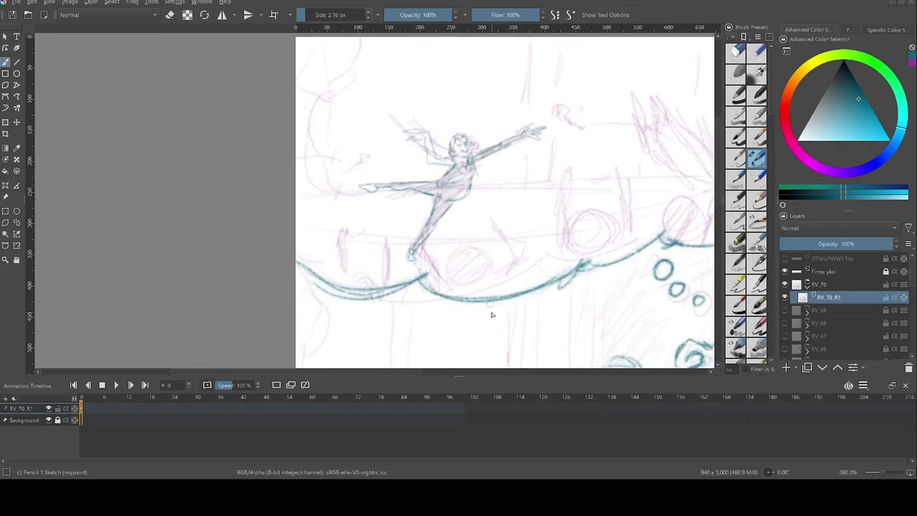
double_click(840, 298)
type("&2 (Merged accidentally)")
key("Return")
- Draw two dark audience silhouettes with raised arms along the thought cloud's edge using a 2.16 px brush
scroll(572, 188, "up", 3)
scroll(501, 222, "down", 1)
mouse_move(471, 341)
left_mouse_down()
mouse_move(482, 272)
mouse_move(466, 276)
mouse_move(461, 247)
mouse_move(491, 287)
mouse_move(441, 309)
mouse_move(534, 276)
mouse_move(512, 247)
mouse_move(501, 244)
mouse_move(412, 315)
mouse_move(379, 255)
mouse_move(372, 311)
mouse_move(473, 290)
mouse_move(466, 304)
left_mouse_up()
left_click_drag(614, 288, 586, 305)
mouse_move(582, 206)
left_mouse_down()
mouse_move(598, 259)
mouse_move(611, 251)
mouse_move(655, 259)
left_mouse_up()
mouse_move(622, 116)
left_mouse_down()
mouse_move(640, 243)
mouse_move(562, 215)
mouse_move(645, 276)
mouse_move(573, 144)
mouse_move(550, 202)
left_mouse_up()
mouse_move(622, 135)
left_mouse_down()
mouse_move(607, 103)
mouse_move(628, 96)
left_mouse_up()
left_click_drag(635, 267, 591, 339)
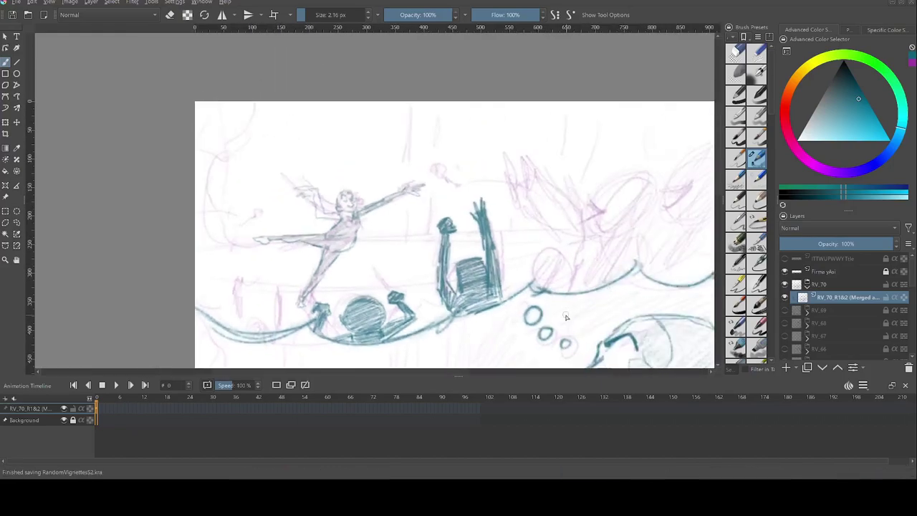
- Add a small silhouette with raised hands near the page's left edge and darken the cloud's lower border
mouse_move(277, 320)
left_mouse_down()
mouse_move(247, 324)
mouse_move(280, 317)
mouse_move(278, 285)
left_mouse_up()
mouse_move(239, 309)
left_mouse_down()
mouse_move(270, 334)
mouse_move(320, 311)
left_mouse_up()
left_click_drag(381, 314, 440, 301)
mouse_move(197, 302)
left_mouse_down()
mouse_move(236, 320)
mouse_move(315, 318)
left_mouse_up()
left_click_drag(384, 319, 449, 304)
left_click_drag(391, 337, 444, 316)
left_click_drag(500, 290, 545, 276)
left_click_drag(444, 319, 418, 328)
left_click_drag(197, 303, 217, 318)
- Draw and fill the large cheering spectator silhouette in profile, with both hands stretched toward the dancer
mouse_move(501, 215)
left_mouse_down()
mouse_move(411, 236)
mouse_move(478, 175)
mouse_move(510, 250)
left_mouse_up()
scroll(611, 231, "up", 2)
mouse_move(446, 217)
left_mouse_down()
mouse_move(438, 247)
mouse_move(462, 267)
mouse_move(315, 169)
mouse_move(311, 198)
mouse_move(435, 301)
left_mouse_up()
mouse_move(432, 258)
left_mouse_down()
mouse_move(380, 204)
mouse_move(430, 265)
mouse_move(362, 208)
mouse_move(458, 315)
mouse_move(301, 194)
mouse_move(329, 192)
mouse_move(401, 279)
mouse_move(494, 251)
mouse_move(501, 215)
mouse_move(504, 310)
mouse_move(355, 180)
left_mouse_up()
scroll(395, 271, "down", 3)
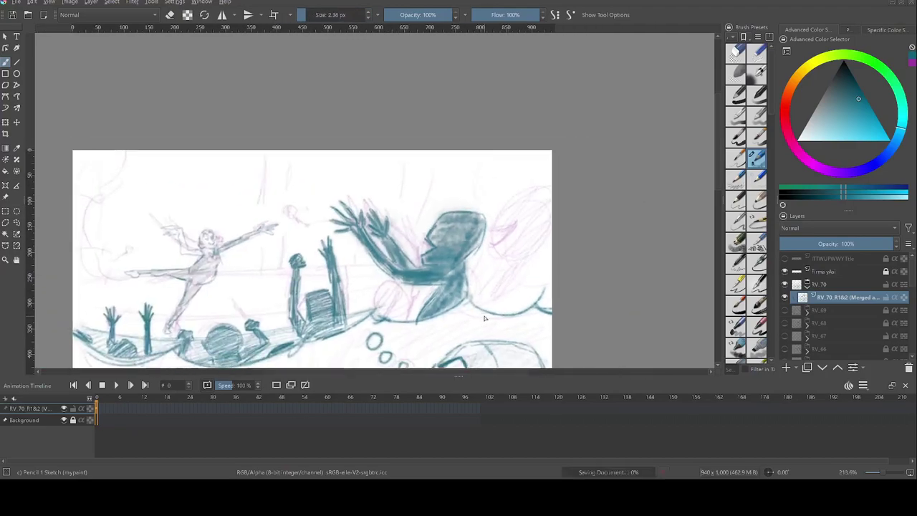
- Draw and fill a large dark silhouette of a long-haired spectator at the page's right edge inside the thought cloud
left_click_drag(511, 204, 514, 249)
key("ctrl+z")
mouse_move(551, 198)
left_mouse_down()
mouse_move(509, 224)
mouse_move(522, 273)
mouse_move(514, 308)
left_mouse_up()
key("bracketright")
key("bracketright")
key("bracketright")
key("bracketright")
mouse_move(519, 214)
left_mouse_down()
mouse_move(527, 236)
mouse_move(537, 214)
mouse_move(548, 306)
left_mouse_up()
- Add two small rounded spectator heads along the cloud's lower edge, beneath and beside the large cheering silhouette
left_click(367, 18)
left_click_drag(517, 277, 468, 268)
key("ctrl+z")
left_click_drag(376, 313, 411, 309)
left_click_drag(380, 301, 405, 312)
left_click_drag(506, 259, 504, 261)
mouse_move(484, 285)
left_mouse_down()
mouse_move(505, 263)
mouse_move(489, 311)
left_mouse_up()
left_click_drag(506, 288, 512, 308)
- Sketch the wavy curtain edge beside the imagined dancer and a tossed flower near her trailing foot
mouse_move(223, 280)
left_mouse_down()
mouse_move(396, 286)
mouse_move(390, 260)
left_mouse_up()
mouse_move(282, 268)
left_mouse_down()
mouse_move(256, 179)
mouse_move(298, 131)
left_mouse_up()
left_click_drag(274, 270, 242, 271)
mouse_move(241, 185)
left_mouse_down()
mouse_move(288, 164)
mouse_move(281, 265)
left_mouse_up()
left_click_drag(241, 231, 300, 231)
left_click_drag(373, 322, 441, 88)
- Draw small tossed flowers flying around the dancer and above the raised hands using a 2.17 px brush
key("bracketleft")
left_click_drag(374, 243, 393, 246)
mouse_move(372, 243)
left_mouse_down()
mouse_move(359, 240)
mouse_move(374, 251)
left_mouse_up()
left_click_drag(253, 251, 271, 258)
left_click_drag(259, 251, 286, 263)
left_click_drag(588, 171, 434, 294)
mouse_move(562, 174)
left_mouse_down()
mouse_move(396, 225)
mouse_move(420, 219)
left_mouse_up()
left_click_drag(390, 239, 375, 220)
left_click_drag(385, 220, 382, 231)
left_click_drag(375, 195, 380, 216)
left_click_drag(373, 194, 365, 218)
left_click_drag(351, 301, 381, 211)
mouse_move(349, 256)
left_mouse_down()
mouse_move(324, 264)
mouse_move(335, 263)
left_mouse_up()
mouse_move(347, 258)
left_mouse_down()
mouse_move(365, 251)
mouse_move(299, 280)
left_mouse_up()
mouse_move(295, 280)
left_mouse_down()
mouse_move(331, 263)
mouse_move(333, 277)
left_mouse_up()
mouse_move(309, 270)
left_mouse_down()
mouse_move(292, 281)
mouse_move(334, 286)
mouse_move(331, 322)
left_mouse_up()
- Draw the long vertical curtain folds behind the large cheering silhouette, adding strokes between the main lines
left_click_drag(517, 112, 518, 240)
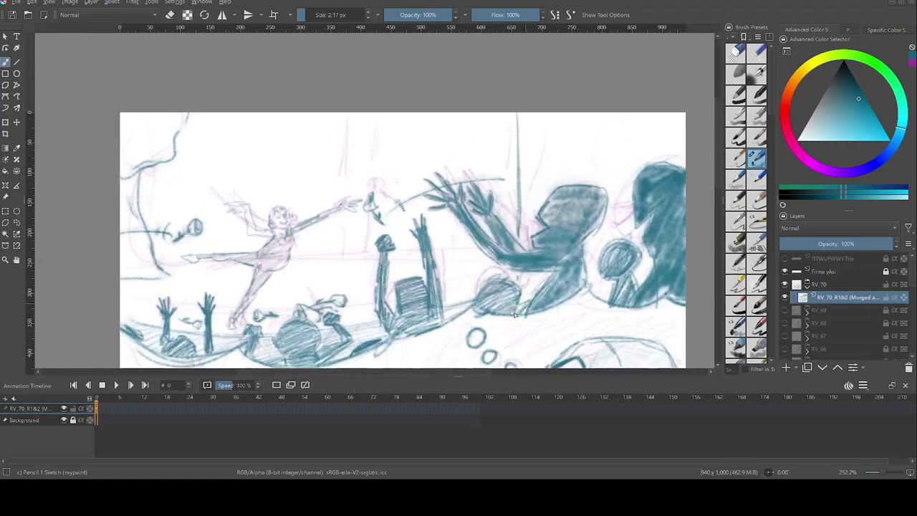
left_click_drag(537, 121, 533, 213)
left_click_drag(556, 116, 557, 173)
left_click_drag(574, 135, 574, 179)
left_click_drag(602, 118, 603, 180)
left_click_drag(608, 117, 614, 236)
left_click_drag(531, 180, 520, 246)
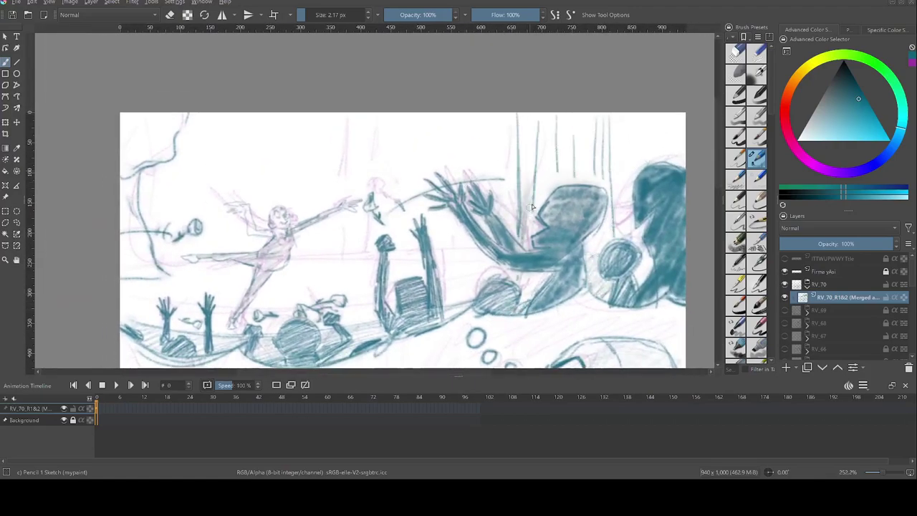
left_click_drag(561, 134, 598, 177)
left_click_drag(596, 143, 609, 223)
- Shade the curtain and the wall behind the silhouettes on the cloud's right side with light hatching
mouse_move(570, 309)
left_mouse_down()
mouse_move(546, 119)
mouse_move(546, 327)
left_mouse_up()
mouse_move(584, 241)
left_mouse_down()
mouse_move(562, 276)
mouse_move(497, 314)
left_mouse_up()
left_click_drag(513, 139, 512, 228)
left_click_drag(533, 157, 532, 202)
left_click_drag(571, 152, 571, 195)
mouse_move(659, 134)
left_mouse_down()
mouse_move(592, 153)
mouse_move(587, 175)
left_mouse_up()
left_click_drag(649, 162, 586, 185)
mouse_move(617, 178)
left_mouse_down()
mouse_move(583, 205)
mouse_move(586, 229)
left_mouse_up()
left_click_drag(620, 243, 587, 258)
left_click_drag(599, 250, 595, 201)
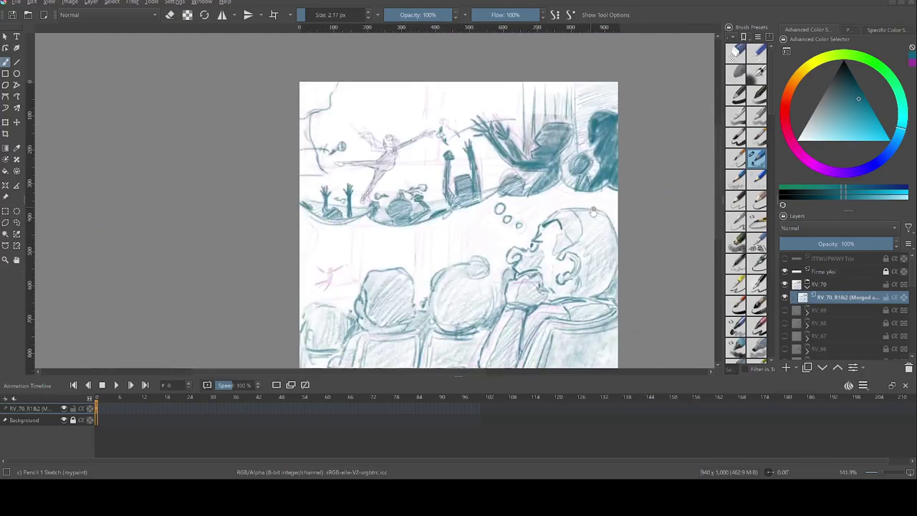
- Sketch the imagined stage's backdrop with a vertical wall edge and rows of horizontal lines behind the raised arms
scroll(420, 232, "up", 2)
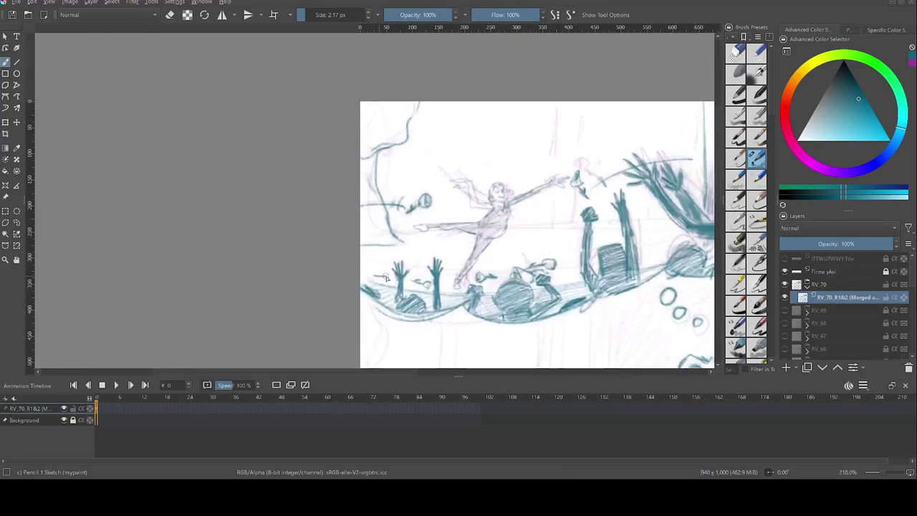
scroll(515, 233, "right", 5)
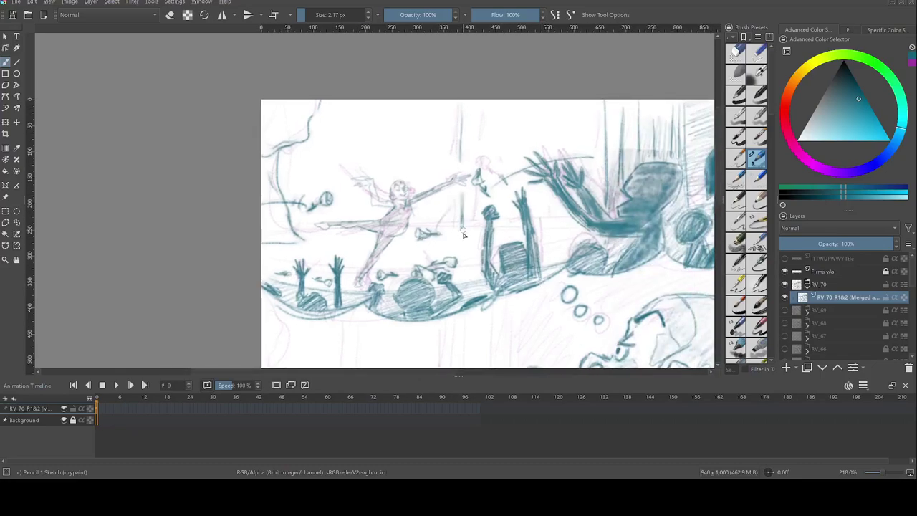
left_click_drag(466, 108, 493, 114)
left_click_drag(467, 128, 494, 136)
left_click_drag(469, 149, 496, 158)
left_click_drag(465, 197, 487, 206)
left_click_drag(539, 236, 560, 228)
left_click_drag(586, 109, 585, 148)
left_click_drag(515, 125, 575, 120)
left_click_drag(527, 138, 569, 132)
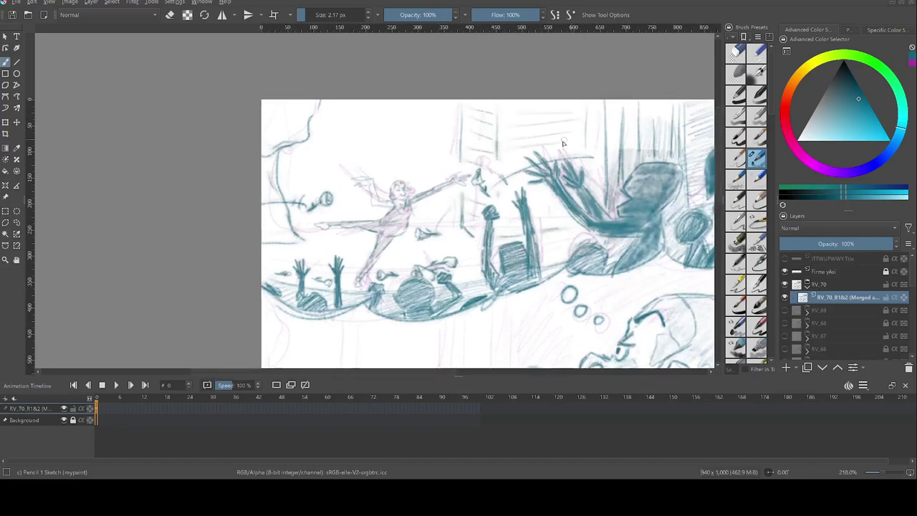
- Draw the tiny dancer over the purple rough on the real stage below the thought cloud
scroll(415, 208, "up", 4)
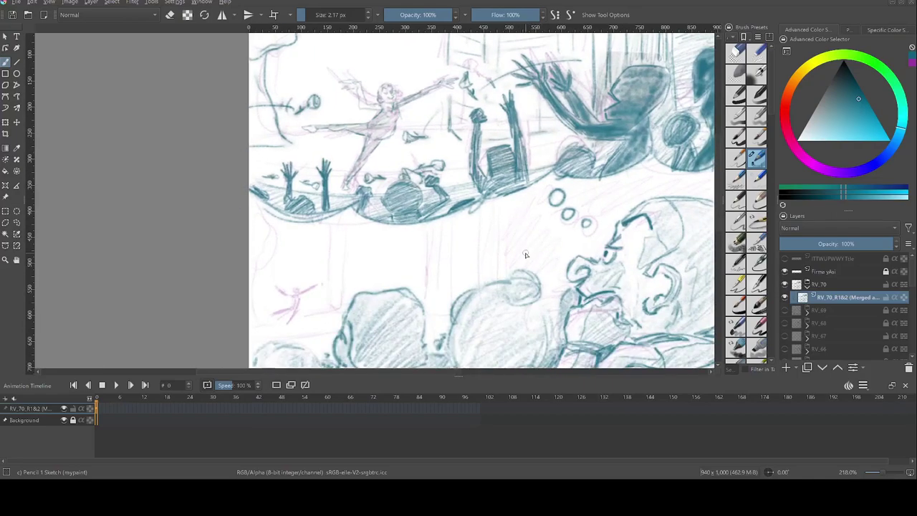
left_click_drag(357, 164, 360, 170)
left_click_drag(368, 172, 413, 150)
mouse_move(351, 177)
left_mouse_down()
mouse_move(323, 165)
mouse_move(286, 218)
left_mouse_up()
left_click_drag(346, 209, 322, 277)
mouse_move(473, 279)
left_mouse_down()
mouse_move(506, 331)
mouse_move(502, 358)
left_mouse_up()
mouse_move(366, 359)
left_mouse_down()
mouse_move(413, 295)
mouse_move(476, 278)
left_mouse_up()
left_click_drag(428, 277, 362, 276)
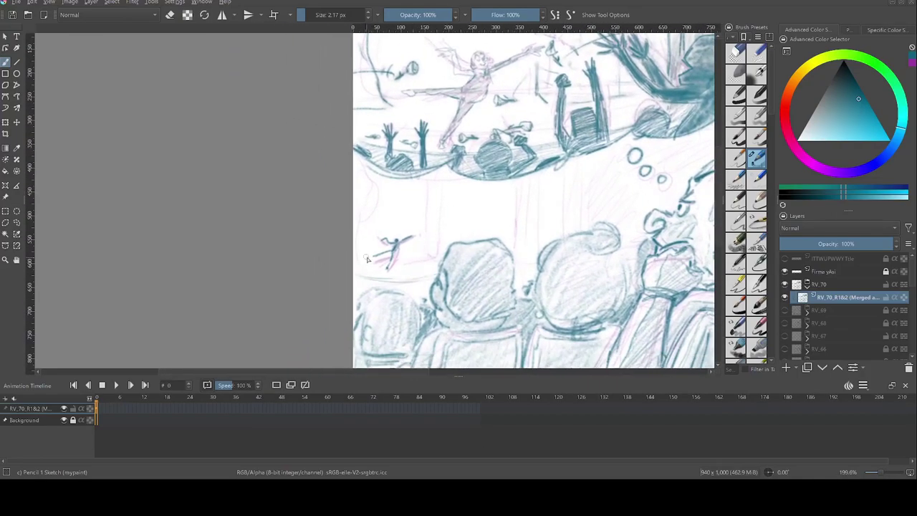
- Sketch the real stage's backdrop and curtain folds, hatch the wall behind the bored spectator, and save the document
left_click_drag(430, 198, 431, 260)
left_click_drag(444, 187, 444, 246)
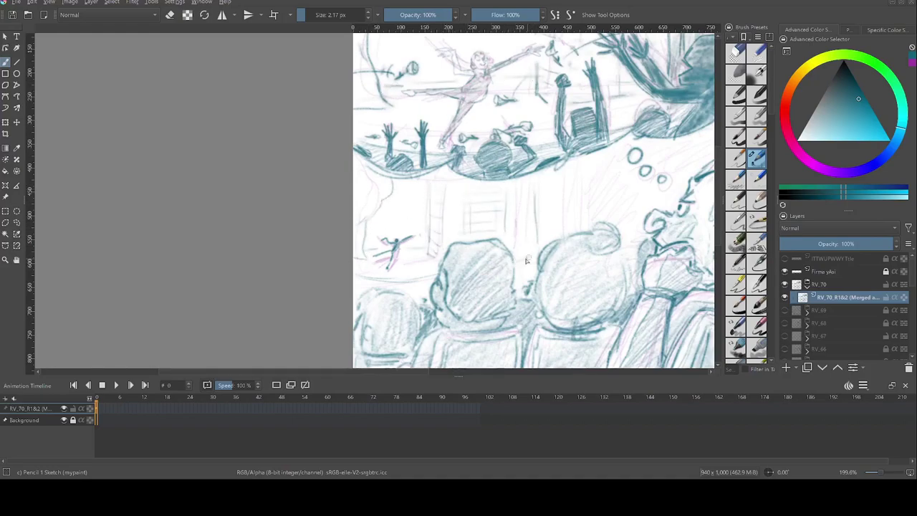
left_click_drag(560, 166, 561, 232)
left_click_drag(553, 195, 553, 241)
left_click_drag(531, 284, 330, 299)
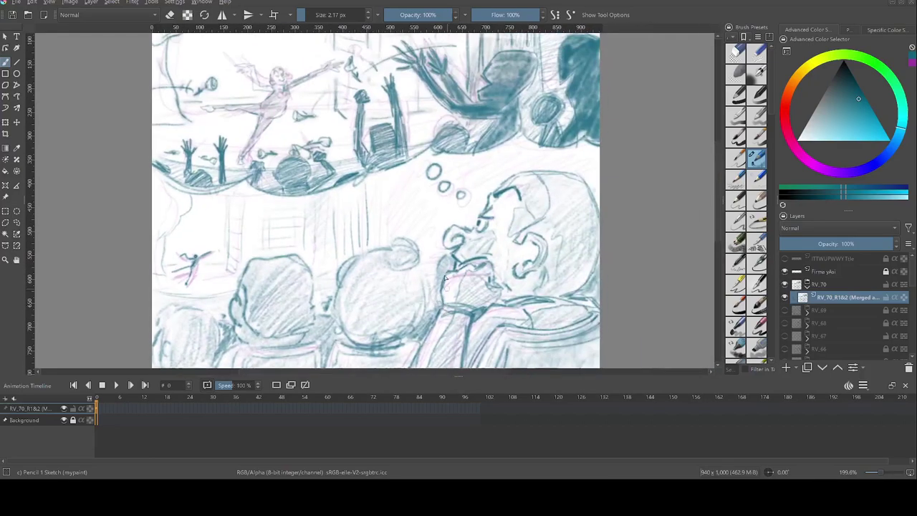
left_click_drag(557, 156, 597, 172)
key("ctrl+s")
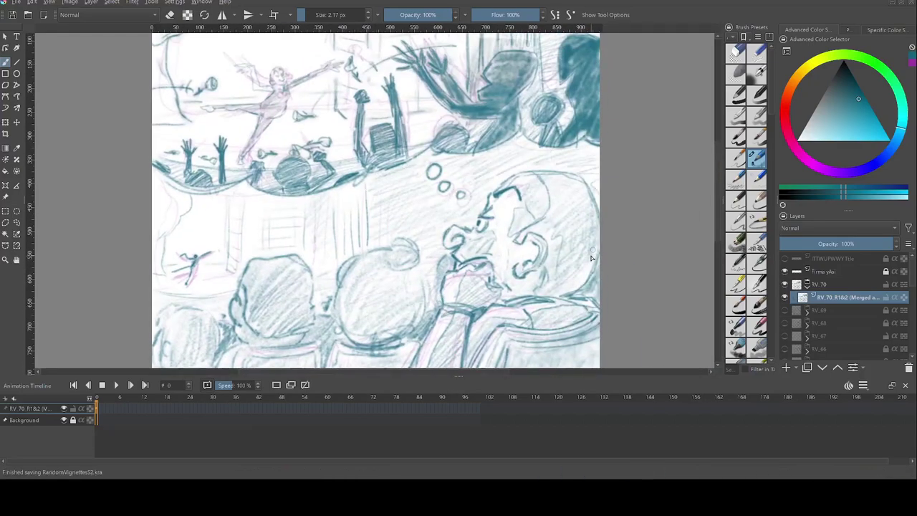
- Fade and lock the merged sketch layer and add a new layer named RV_70_L above it
key("2")
left_click(834, 244)
left_click(886, 297)
left_click(786, 368)
double_click(837, 297)
type("RV_70_L")
key("Return")
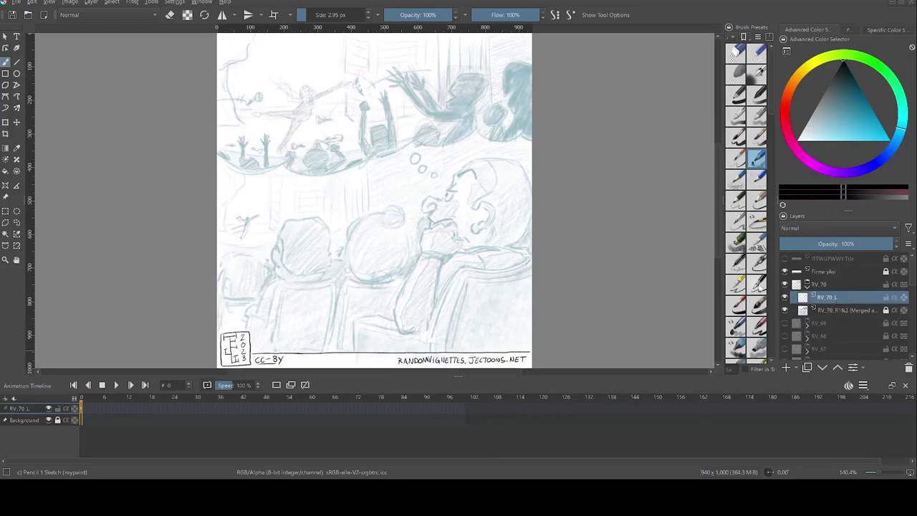
- Ink the bored spectator's solid black eyebrow and half-closed eye with the Ink-4 Pen Rough brush at 7 px
left_click(757, 284)
scroll(473, 179, "up", 5)
left_click_drag(411, 171, 472, 143)
mouse_move(472, 144)
left_mouse_down()
mouse_move(491, 189)
mouse_move(415, 184)
mouse_move(367, 234)
left_mouse_up()
left_click(5, 171)
left_click(428, 172)
left_click(5, 63)
left_click_drag(367, 234, 410, 240)
mouse_move(368, 248)
left_mouse_down()
mouse_move(364, 259)
mouse_move(397, 243)
left_mouse_up()
- Ink the bored spectator's ear outline and its inner fold lines
left_click_drag(489, 240, 460, 126)
mouse_move(457, 209)
left_mouse_down()
mouse_move(483, 170)
mouse_move(445, 263)
left_mouse_up()
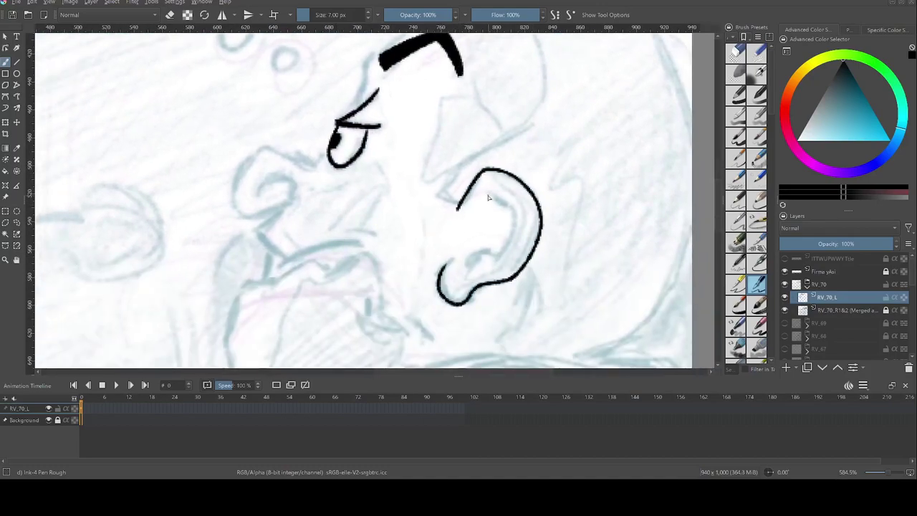
left_click_drag(488, 193, 463, 266)
left_click_drag(462, 250, 487, 253)
- Ink the bored spectator's curled nose, upper lip and mouth lines
mouse_move(332, 148)
left_mouse_down()
mouse_move(251, 154)
mouse_move(259, 192)
left_mouse_up()
mouse_move(258, 228)
left_mouse_down()
mouse_move(288, 255)
mouse_move(391, 252)
left_mouse_up()
left_click_drag(347, 231, 372, 232)
left_click_drag(268, 243, 270, 265)
- Ink the bored spectator's hairline, back of the head, neck and shoulder line
scroll(372, 201, "down", 1)
left_click_drag(570, 152, 540, 232)
mouse_move(338, 156)
left_mouse_down()
mouse_move(452, 98)
mouse_move(328, 204)
left_mouse_up()
mouse_move(449, 100)
left_mouse_down()
mouse_move(410, 255)
mouse_move(571, 119)
mouse_move(615, 247)
left_mouse_up()
scroll(630, 215, "down", 3)
left_click_drag(629, 147, 534, 251)
left_click_drag(490, 176, 478, 250)
mouse_move(387, 268)
left_mouse_down()
mouse_move(474, 246)
mouse_move(620, 255)
left_mouse_up()
- Ink the fist propping up the chin, with its finger creases and the sleeve cuff below it
scroll(620, 255, "down", 2)
left_click_drag(449, 142, 518, 164)
left_click_drag(446, 150, 440, 172)
left_click_drag(439, 167, 464, 172)
mouse_move(457, 170)
left_mouse_down()
mouse_move(447, 112)
mouse_move(341, 134)
mouse_move(333, 219)
left_mouse_up()
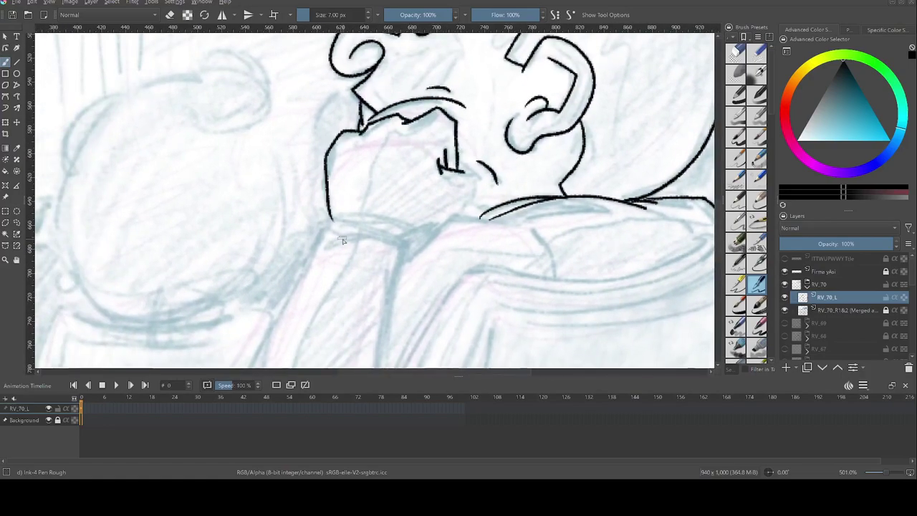
mouse_move(462, 167)
left_mouse_down()
mouse_move(439, 233)
mouse_move(328, 218)
left_mouse_up()
left_click_drag(406, 243, 319, 240)
- Ink the forearm's sleeve and the long curve beside it, checking the line art with the sketch layer briefly hidden
scroll(518, 293, "down", 3)
left_click_drag(420, 109, 393, 278)
left_click_drag(340, 111, 249, 328)
scroll(453, 233, "up", 3)
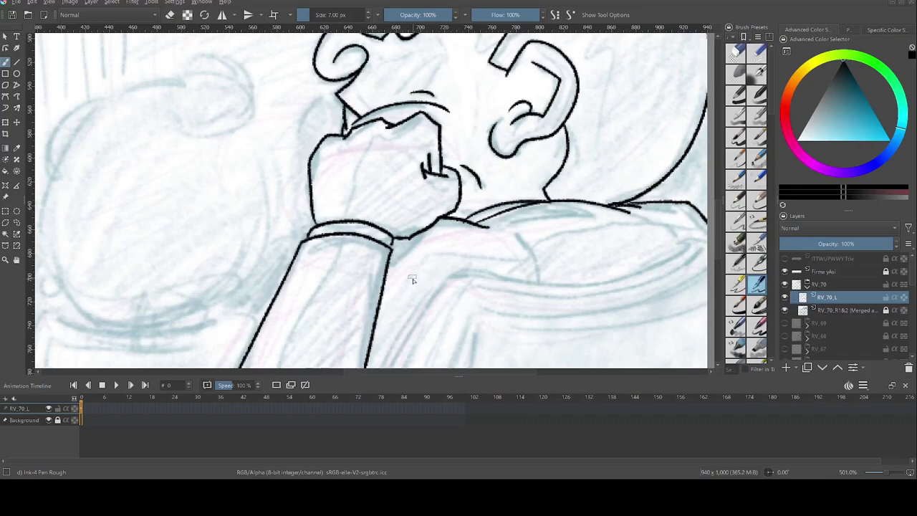
scroll(411, 279, "down", 2)
scroll(372, 286, "down", 3)
left_click_drag(325, 340, 462, 97)
left_click(785, 309)
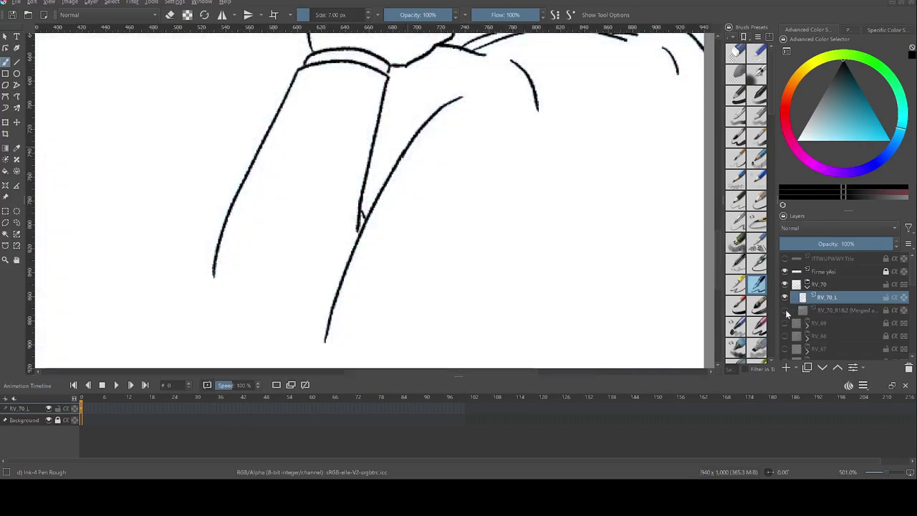
left_click(785, 310)
- Ink the armrest beneath the bored spectator's elbow, including its front corner and top edge
scroll(525, 315, "down", 6)
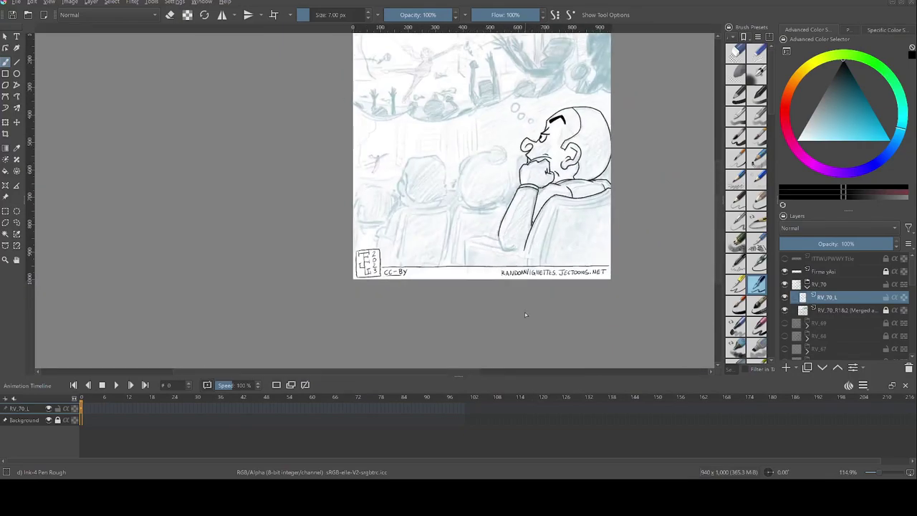
scroll(510, 255, "up", 5)
left_click_drag(523, 231, 484, 202)
mouse_move(484, 237)
left_mouse_down()
mouse_move(400, 216)
mouse_move(397, 281)
left_mouse_up()
left_click_drag(486, 216, 441, 206)
- Ink the front seat's curved top rail and the inner border lines of its backrest
mouse_move(581, 226)
left_mouse_down()
mouse_move(450, 284)
mouse_move(485, 180)
left_mouse_up()
left_click_drag(499, 172, 591, 171)
left_click_drag(603, 168, 630, 150)
mouse_move(501, 185)
left_mouse_down()
mouse_move(455, 337)
mouse_move(509, 197)
mouse_move(586, 194)
left_mouse_up()
left_click_drag(500, 177, 609, 178)
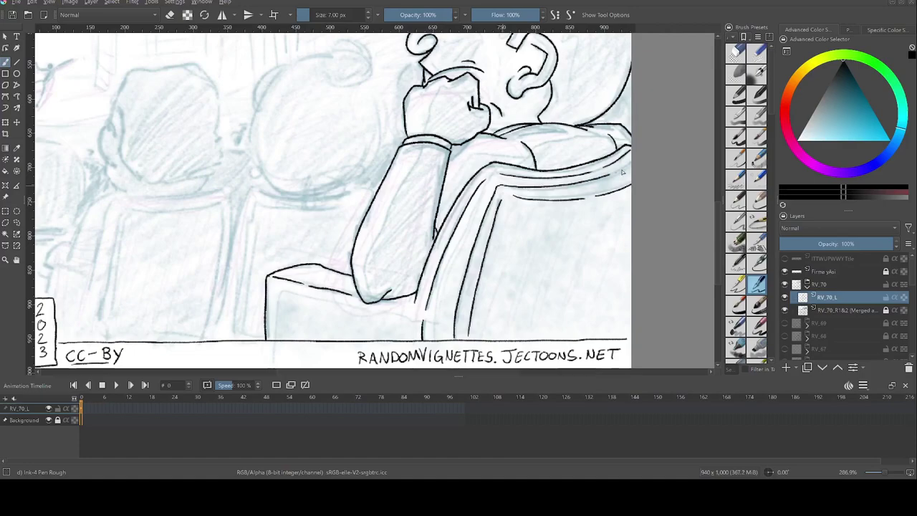
- Fill the base of the front seat's backrest with stacked rows of tiny scale-like loops up to the page edge
scroll(517, 266, "up", 3)
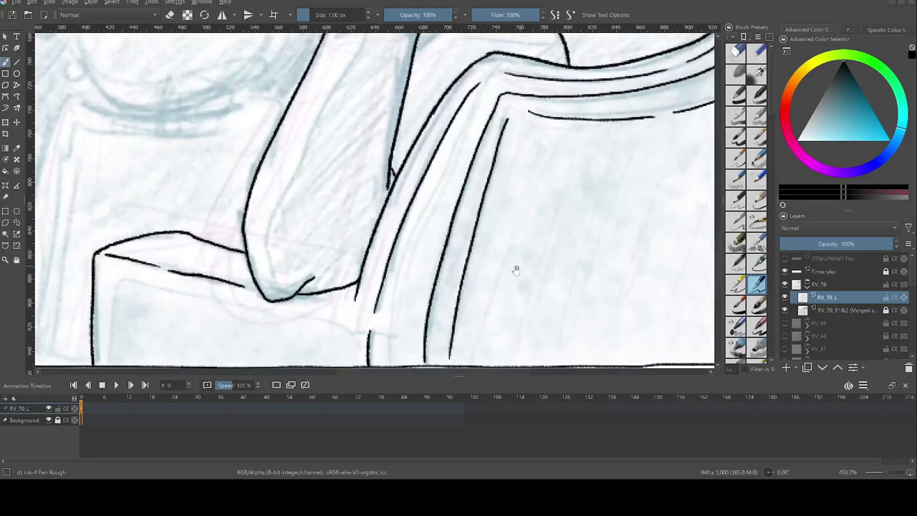
left_click_drag(428, 320, 522, 323)
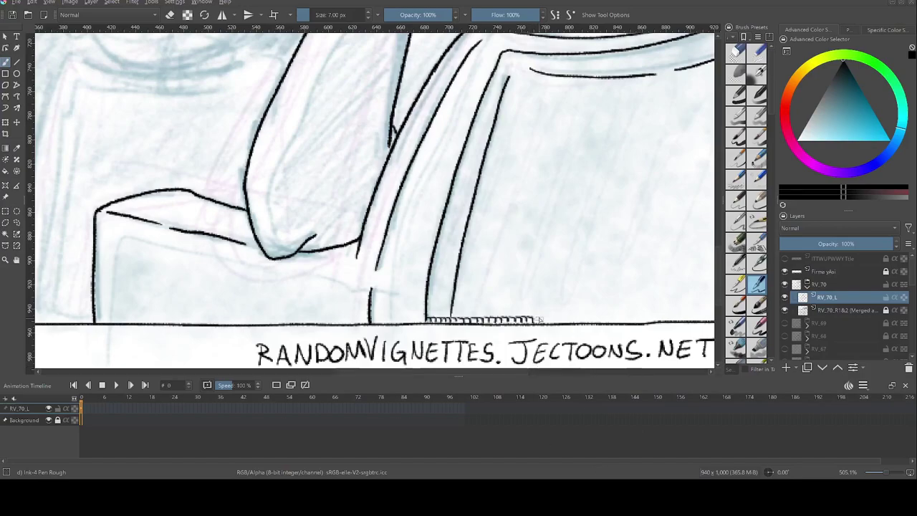
left_click_drag(517, 371, 586, 375)
left_click_drag(337, 320, 423, 320)
left_click_drag(486, 319, 492, 329)
left_click_drag(243, 316, 378, 316)
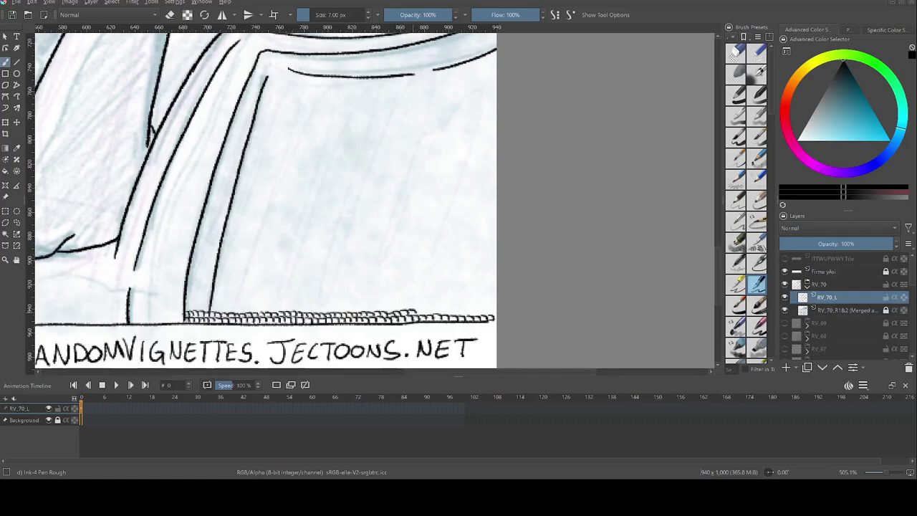
left_click_drag(436, 312, 492, 325)
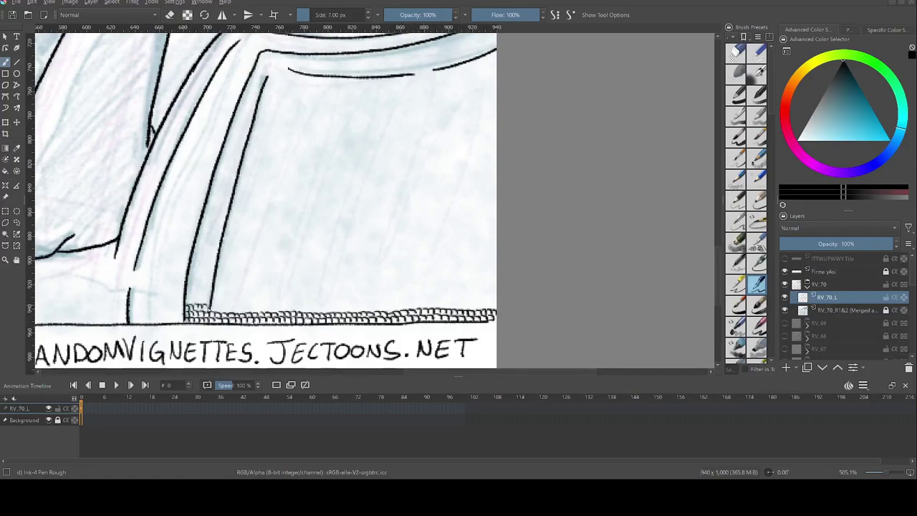
left_click_drag(237, 308, 267, 310)
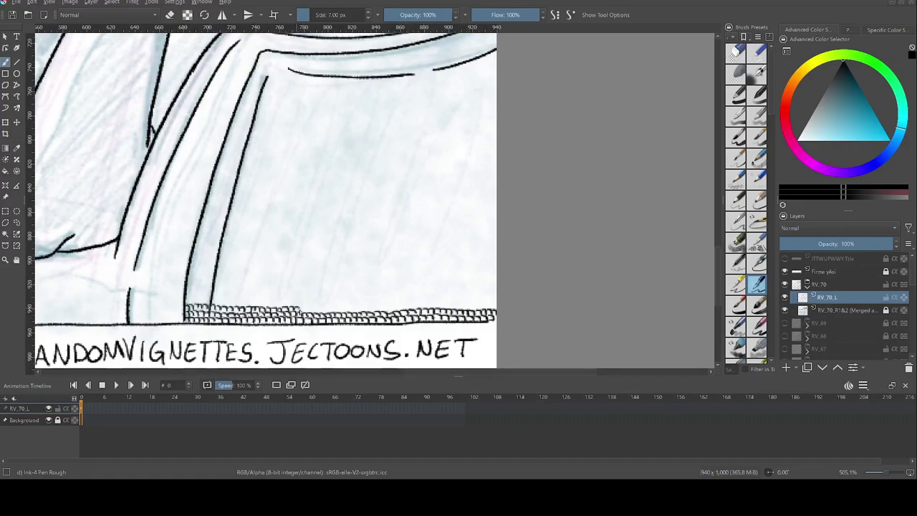
left_click_drag(436, 308, 495, 308)
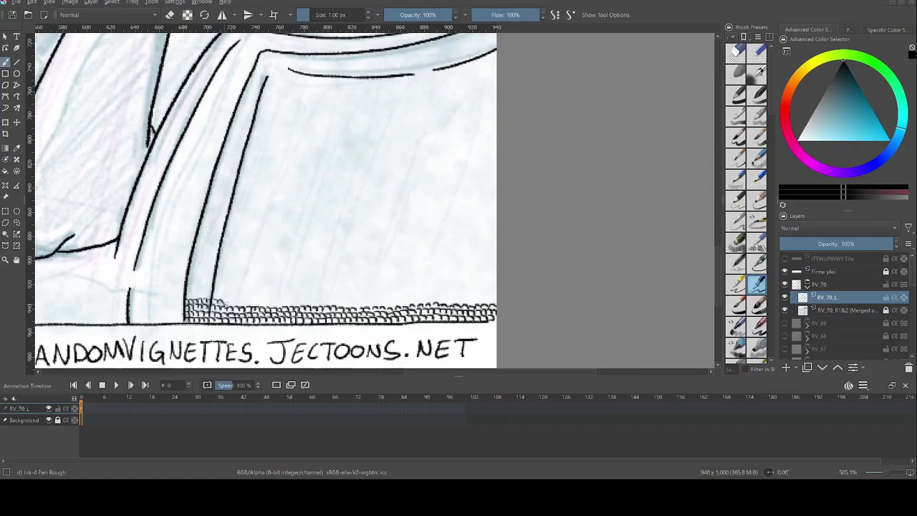
left_click_drag(239, 304, 397, 304)
- Fill the narrow side border of the front seat's backrest with tiny scale-like loops up to its top corner
scroll(473, 290, "down", 5)
scroll(462, 294, "up", 5)
left_click_drag(495, 290, 552, 292)
mouse_move(157, 288)
left_mouse_down()
mouse_move(169, 223)
mouse_move(169, 282)
mouse_move(173, 230)
mouse_move(177, 282)
mouse_move(189, 248)
mouse_move(179, 251)
mouse_move(353, 302)
left_mouse_up()
left_click_drag(344, 300, 356, 302)
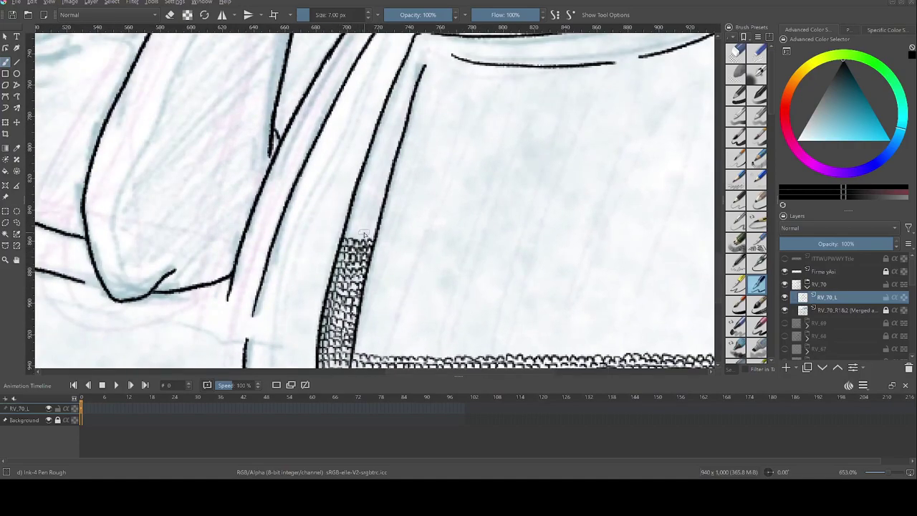
scroll(364, 235, "down", 5)
scroll(414, 247, "up", 4)
left_click_drag(417, 362, 420, 325)
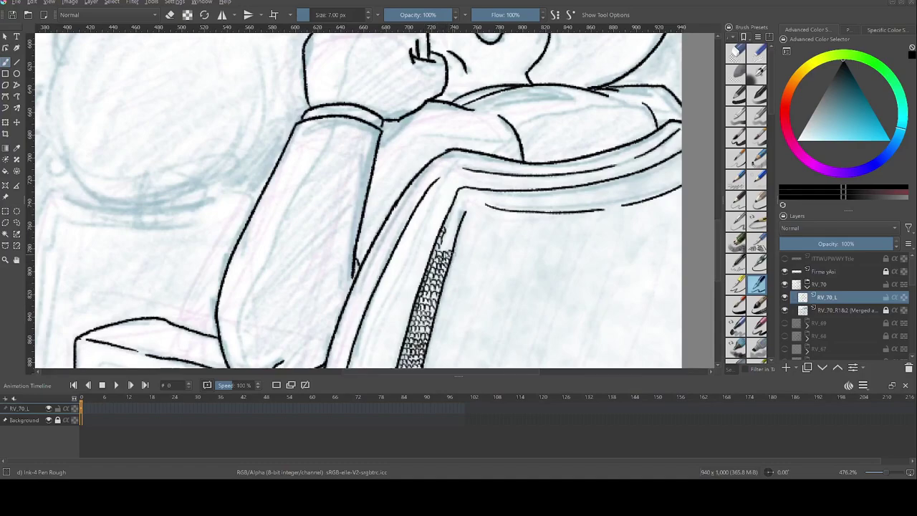
scroll(358, 201, "down", 10)
scroll(430, 200, "up", 10)
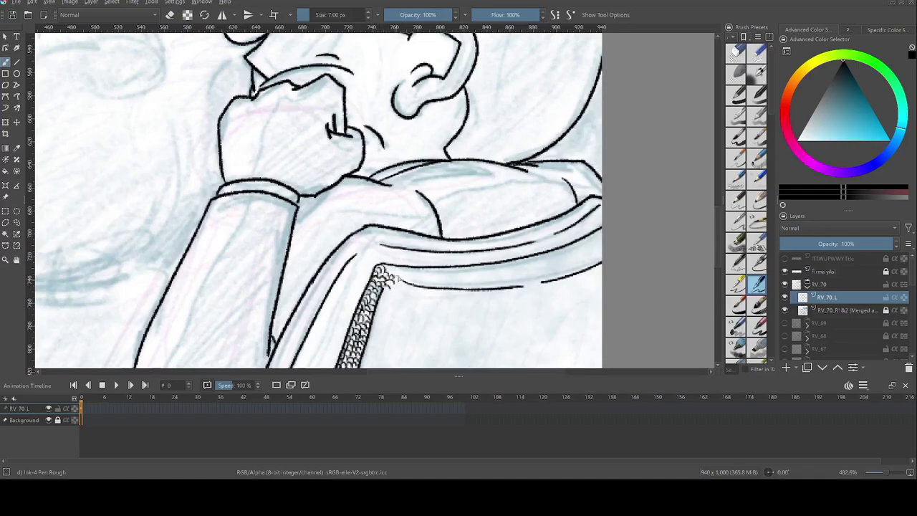
- Fill the border beneath the front seat's top rail with stacked rows of scale-like loops out to the page edge
mouse_move(410, 284)
left_mouse_down()
mouse_move(456, 290)
mouse_move(594, 272)
left_mouse_up()
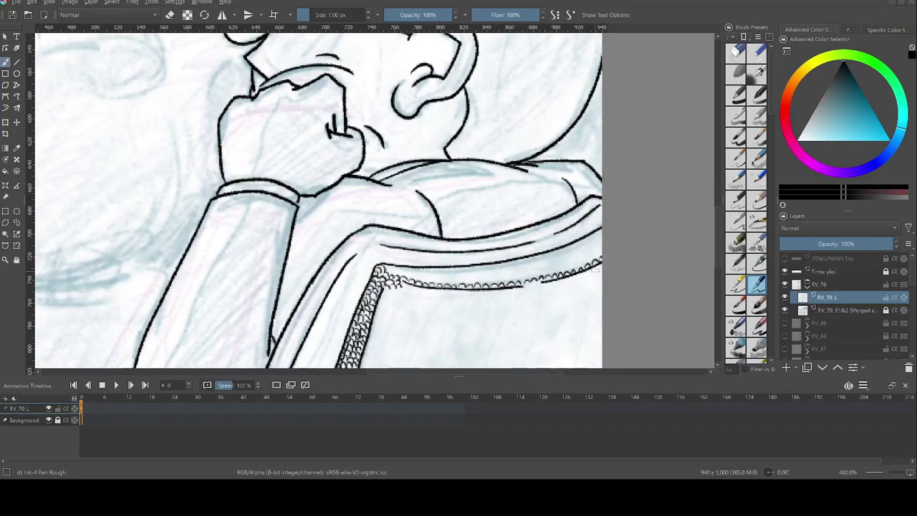
left_click_drag(436, 285, 491, 284)
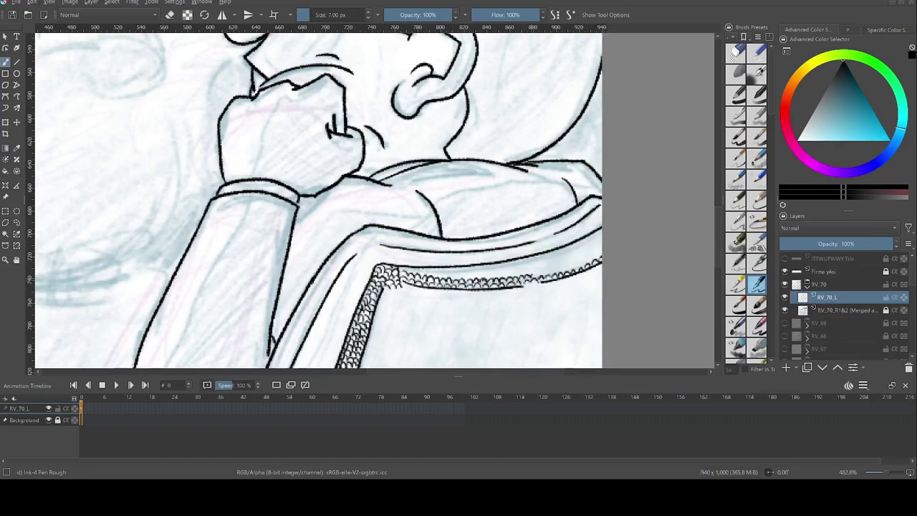
left_click_drag(493, 277, 536, 275)
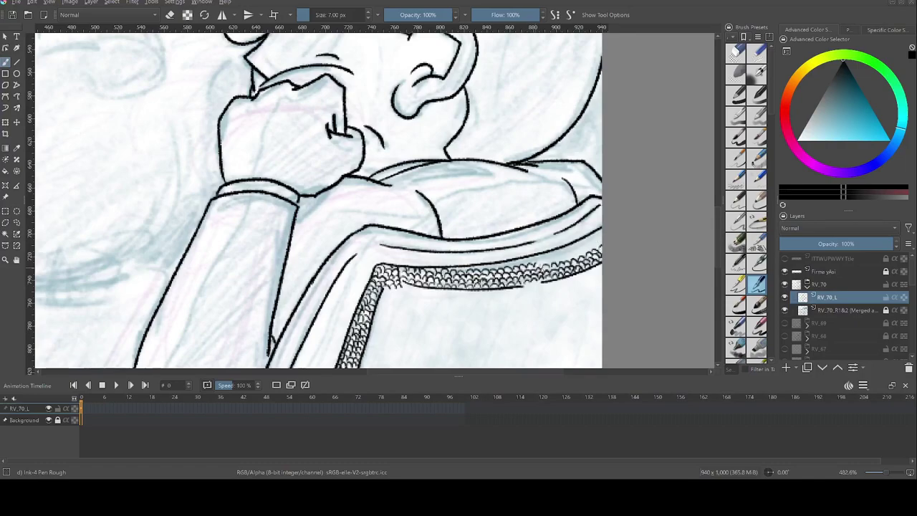
left_click_drag(587, 254, 606, 231)
left_click_drag(472, 272, 543, 255)
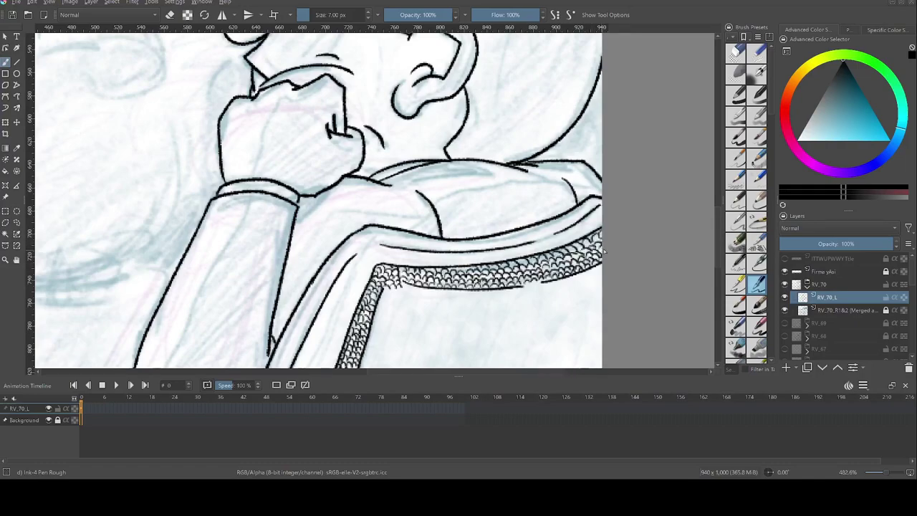
- Add more scale-like loops inside the lower corner of the front seat's backrest
left_click_drag(557, 214, 560, 297)
left_click_drag(521, 296, 562, 282)
mouse_move(465, 328)
left_mouse_down()
mouse_move(484, 303)
mouse_move(501, 313)
mouse_move(473, 294)
mouse_move(500, 285)
left_mouse_up()
left_click_drag(510, 335, 606, 321)
scroll(481, 237, "down", 5)
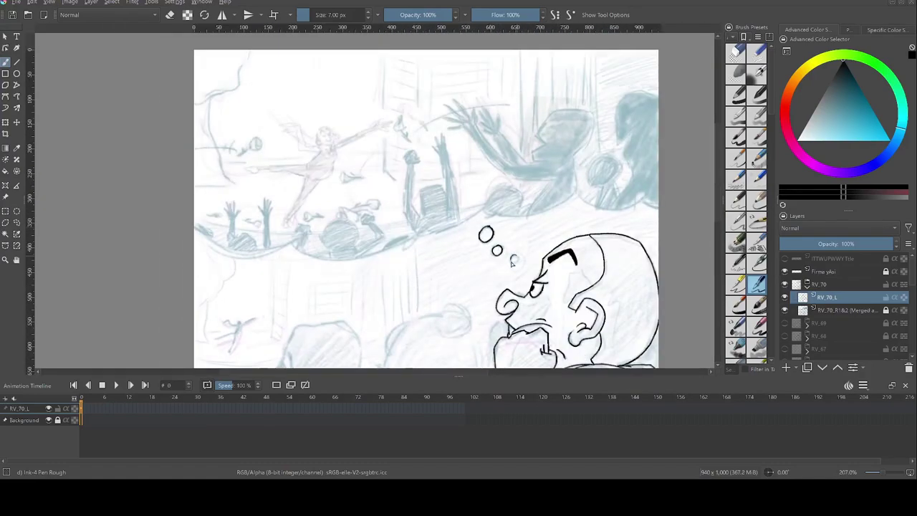
- Shade the bored spectator's temple, ear and the area behind the ear with close vertical hatching
scroll(524, 262, "up", 4)
left_click_drag(567, 239, 558, 280)
mouse_move(577, 224)
left_mouse_down()
mouse_move(566, 271)
mouse_move(581, 262)
left_mouse_up()
mouse_move(605, 208)
left_mouse_down()
mouse_move(594, 256)
mouse_move(606, 257)
left_mouse_up()
left_click_drag(631, 202, 617, 287)
mouse_move(624, 238)
left_mouse_down()
mouse_move(630, 287)
mouse_move(609, 308)
left_mouse_up()
mouse_move(617, 315)
left_mouse_down()
mouse_move(620, 283)
mouse_move(617, 312)
left_mouse_up()
mouse_move(609, 293)
left_mouse_down()
mouse_move(603, 327)
mouse_move(566, 350)
left_mouse_up()
left_click_drag(580, 318, 579, 338)
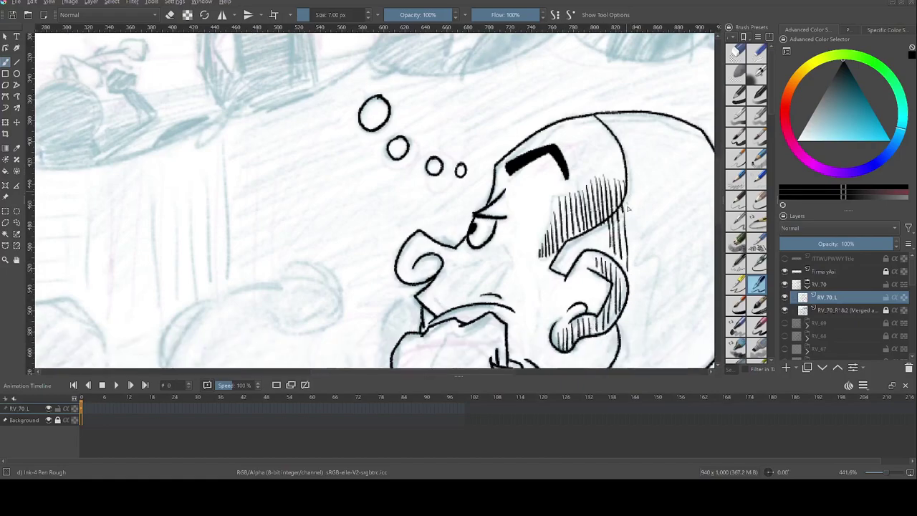
left_click_drag(627, 192, 630, 280)
left_click_drag(626, 327, 621, 241)
- Hatch the shadowed side of the fist supporting the spectator's chin with vertical lines
left_click_drag(426, 276, 423, 324)
mouse_move(438, 255)
left_mouse_down()
mouse_move(434, 328)
mouse_move(444, 333)
left_mouse_up()
mouse_move(462, 249)
left_mouse_down()
mouse_move(457, 335)
mouse_move(470, 332)
left_mouse_up()
mouse_move(495, 232)
left_mouse_down()
mouse_move(490, 322)
mouse_move(500, 312)
left_mouse_up()
mouse_move(514, 273)
left_mouse_down()
mouse_move(510, 310)
mouse_move(486, 182)
left_mouse_up()
- Hatch the spectator's forearm sleeve from cuff to elbow and erase the stray ink below the elbow
scroll(494, 328, "down", 3)
left_click_drag(389, 288, 387, 327)
left_click_drag(401, 275, 395, 330)
left_click_drag(409, 252, 403, 328)
left_click_drag(414, 244, 417, 328)
mouse_move(425, 220)
left_mouse_down()
mouse_move(423, 333)
mouse_move(426, 327)
left_mouse_up()
left_click_drag(437, 207, 430, 328)
left_click_drag(446, 199, 437, 297)
mouse_move(448, 190)
left_mouse_down()
mouse_move(440, 290)
mouse_move(444, 262)
left_mouse_up()
left_click_drag(460, 188, 451, 252)
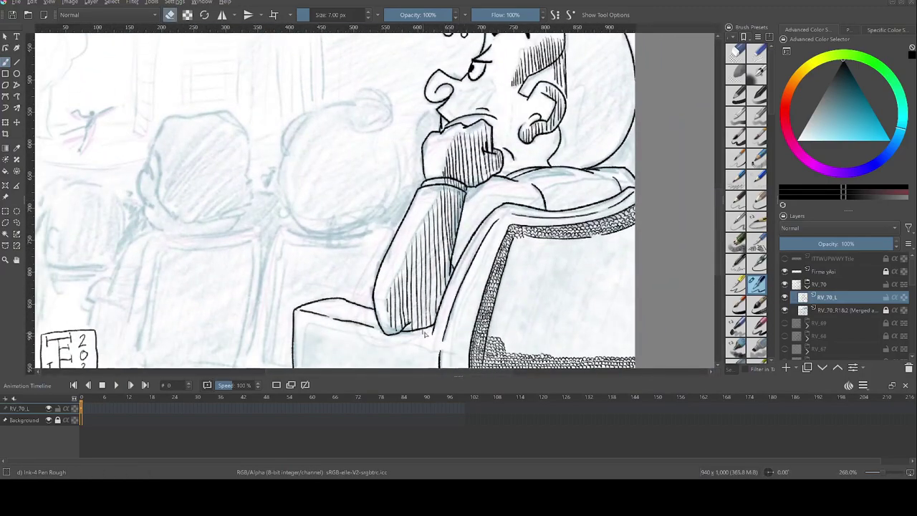
left_click_drag(418, 338, 423, 332)
key("e")
- Hatch the part of the spectator's sleeve between the raised forearm and the seat's top rail
scroll(422, 334, "down", 3)
scroll(459, 215, "up", 4)
left_click_drag(408, 271, 399, 343)
left_click_drag(419, 297, 414, 322)
left_click_drag(432, 279, 421, 317)
left_click_drag(439, 276, 434, 298)
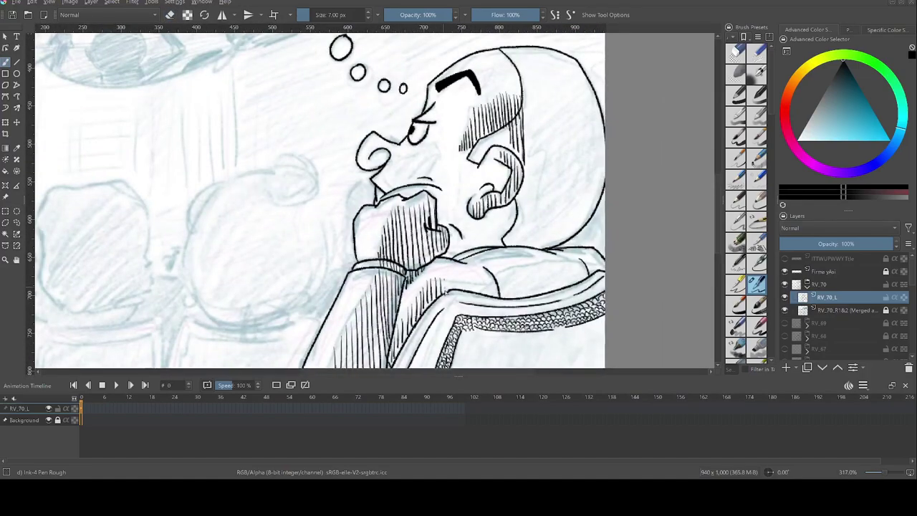
- Hatch the spectator's shoulder along the seat rail to the page edge, checking the ink with the sketch layer briefly hidden
left_click_drag(487, 272, 488, 299)
left_click_drag(495, 270, 496, 300)
left_click_drag(501, 269, 503, 298)
left_click_drag(508, 267, 510, 298)
left_click_drag(516, 265, 517, 296)
left_click_drag(522, 262, 522, 295)
left_click_drag(540, 259, 542, 294)
left_click_drag(551, 260, 552, 289)
mouse_move(567, 252)
left_mouse_down()
mouse_move(568, 282)
mouse_move(579, 281)
left_mouse_up()
left_click_drag(594, 252, 593, 278)
scroll(576, 127, "down", 3)
left_click(785, 310)
left_click(785, 310)
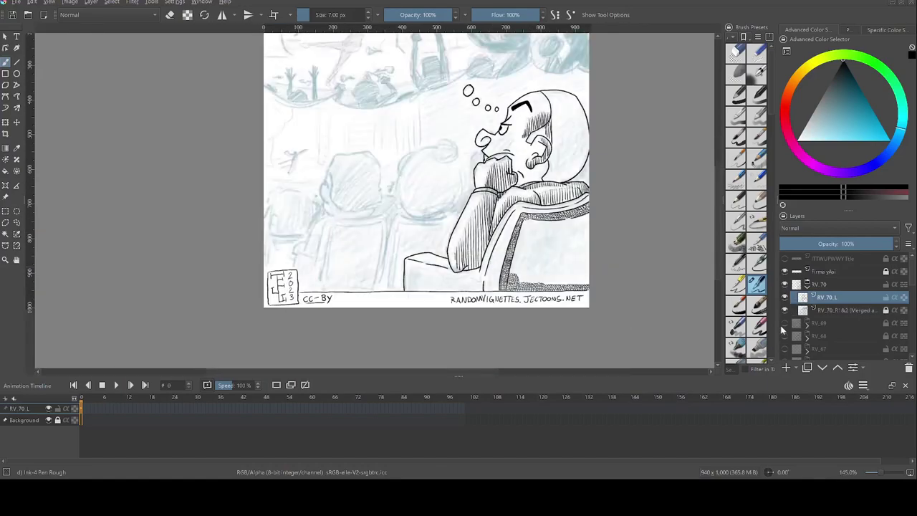
- Hatch the neck below the spectator's ear and the first strip of hair behind it
scroll(597, 103, "up", 4)
left_click_drag(435, 270, 435, 283)
left_click_drag(452, 267, 451, 279)
left_click_drag(458, 263, 458, 282)
left_click_drag(466, 247, 467, 292)
left_click_drag(474, 218, 477, 306)
left_click_drag(445, 308, 450, 315)
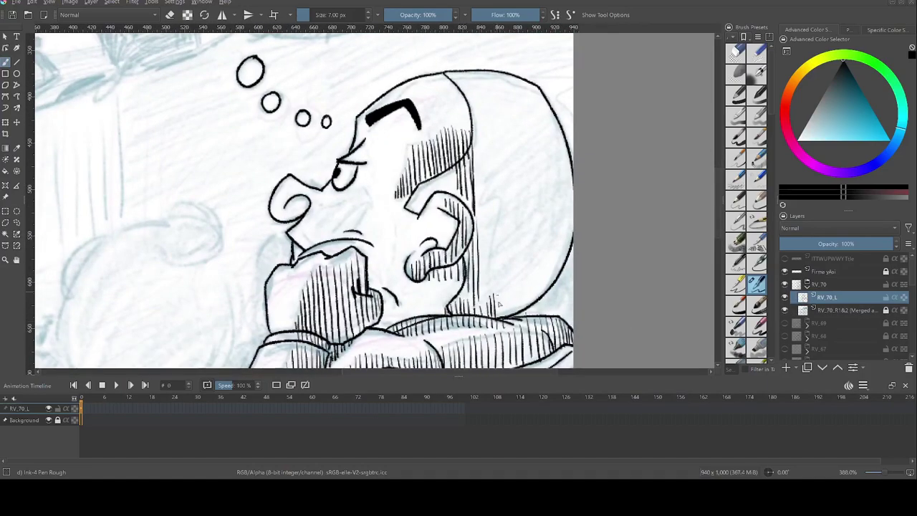
- Hatch the lower half of the spectator's hair with long vertical lines out to the page edge
left_click_drag(495, 288, 497, 316)
left_click_drag(507, 281, 510, 318)
left_click_drag(523, 275, 524, 313)
left_click_drag(533, 258, 536, 305)
left_click_drag(544, 232, 547, 296)
left_click_drag(556, 231, 558, 293)
left_click_drag(566, 224, 569, 268)
left_click_drag(479, 192, 480, 295)
mouse_move(484, 194)
left_mouse_down()
mouse_move(487, 315)
mouse_move(491, 300)
left_mouse_up()
left_click_drag(498, 198, 506, 303)
mouse_move(517, 216)
left_mouse_down()
mouse_move(519, 311)
mouse_move(533, 283)
left_mouse_up()
mouse_move(550, 204)
left_mouse_down()
mouse_move(552, 252)
mouse_move(561, 237)
left_mouse_up()
left_click_drag(571, 188, 571, 234)
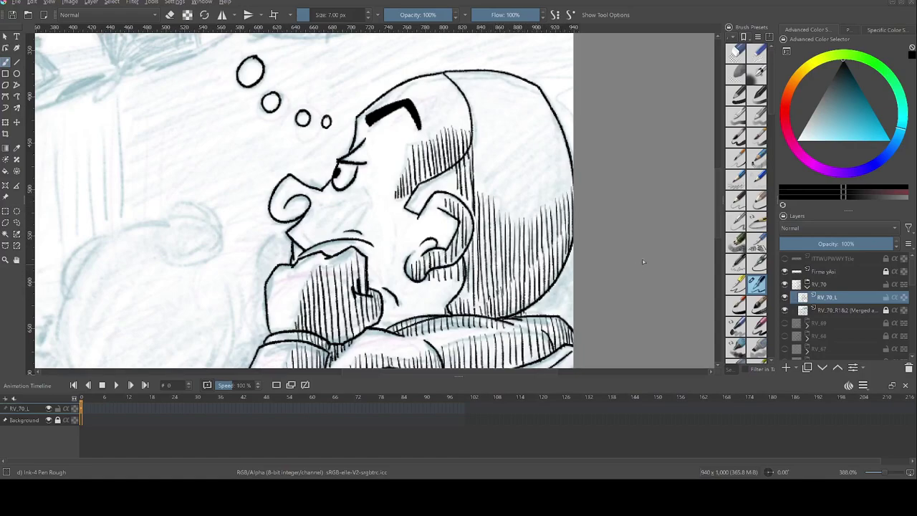
- Extend the vertical hatching higher and denser across the back of the spectator's hair
scroll(613, 215, "down", 4)
scroll(619, 169, "up", 4)
left_click_drag(540, 295, 541, 335)
left_click_drag(533, 258, 535, 336)
left_click_drag(524, 248, 520, 347)
left_click_drag(518, 337, 512, 288)
left_click_drag(507, 193, 500, 302)
mouse_move(494, 245)
left_mouse_down()
mouse_move(496, 315)
mouse_move(488, 315)
left_mouse_up()
left_click_drag(476, 262, 478, 320)
left_click_drag(466, 270, 464, 320)
left_click_drag(446, 258, 449, 294)
mouse_move(431, 251)
left_mouse_down()
mouse_move(432, 291)
mouse_move(454, 322)
left_mouse_up()
- Shade the spectator's nostril and the cheek between nose and mouth with short vertical hatching
scroll(559, 272, "down", 10)
scroll(558, 272, "up", 10)
left_click_drag(467, 261, 470, 333)
mouse_move(489, 332)
left_mouse_down()
mouse_move(487, 262)
mouse_move(493, 334)
left_mouse_up()
mouse_move(510, 255)
left_mouse_down()
mouse_move(511, 324)
mouse_move(525, 291)
left_mouse_up()
scroll(526, 261, "down", 6)
scroll(487, 247, "up", 6)
mouse_move(431, 254)
left_mouse_down()
mouse_move(432, 271)
mouse_move(444, 268)
left_mouse_up()
mouse_move(460, 257)
left_mouse_down()
mouse_move(461, 296)
mouse_move(473, 292)
left_mouse_up()
left_click_drag(479, 252, 479, 288)
left_click_drag(492, 250, 492, 284)
left_click_drag(505, 243, 505, 284)
left_click_drag(511, 244, 511, 277)
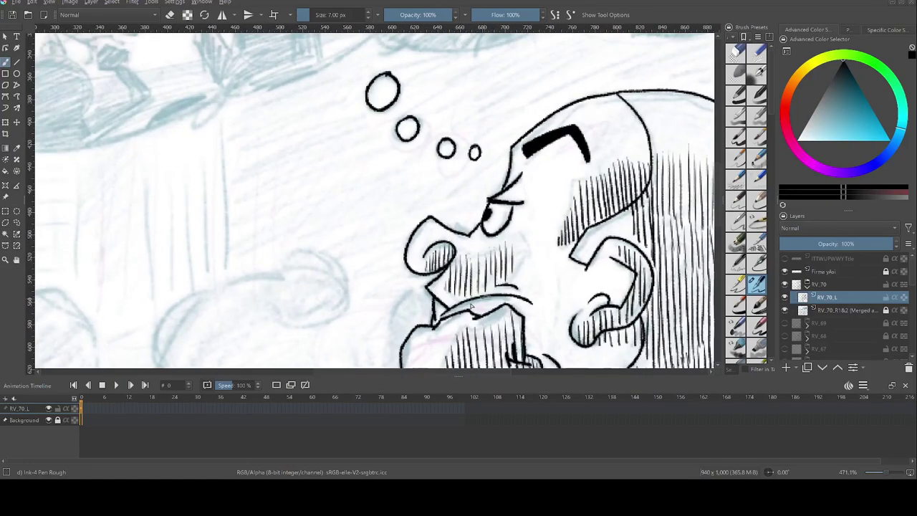
- Hatch the shadows around the spectator's lip and jaw, checking the ink with the sketch layer briefly hidden
left_click_drag(467, 300, 466, 312)
left_click_drag(482, 298, 481, 314)
left_click_drag(505, 296, 504, 308)
left_click_drag(567, 329, 567, 269)
left_click_drag(546, 307, 546, 339)
scroll(587, 187, "down", 7)
left_click(784, 309)
left_click(784, 310)
- Hatch the side of the armrest below the spectator's elbow with vertical lines
scroll(512, 321, "up", 3)
left_click_drag(472, 250, 471, 285)
left_click_drag(476, 249, 477, 285)
left_click_drag(482, 249, 481, 285)
left_click_drag(486, 251, 487, 285)
left_click_drag(492, 253, 491, 285)
mouse_move(497, 255)
left_mouse_down()
mouse_move(497, 285)
mouse_move(483, 289)
left_mouse_up()
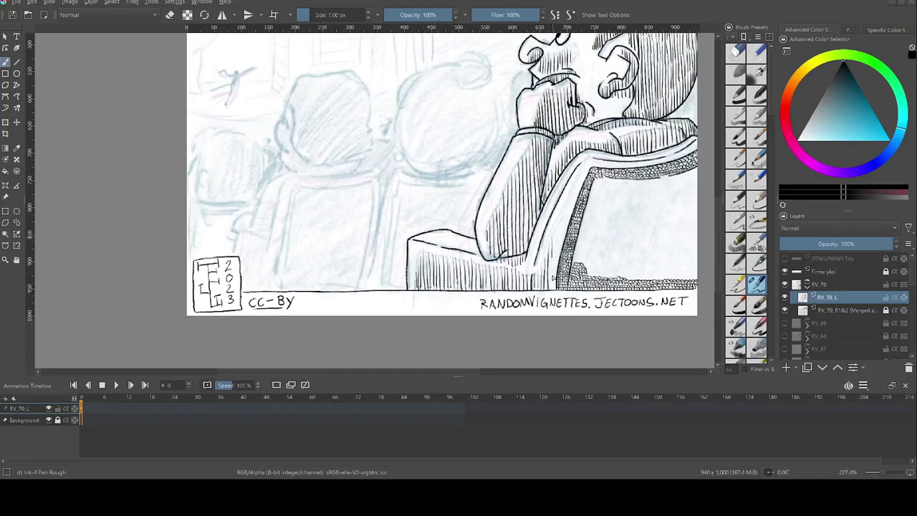
- Hatch the front seat's curved frame and top rail, checking the result with the sketch layer briefly hidden
left_click_drag(560, 184, 558, 219)
left_click_drag(567, 175, 564, 205)
left_click_drag(575, 165, 571, 195)
left_click_drag(582, 159, 577, 187)
left_click_drag(588, 153, 585, 176)
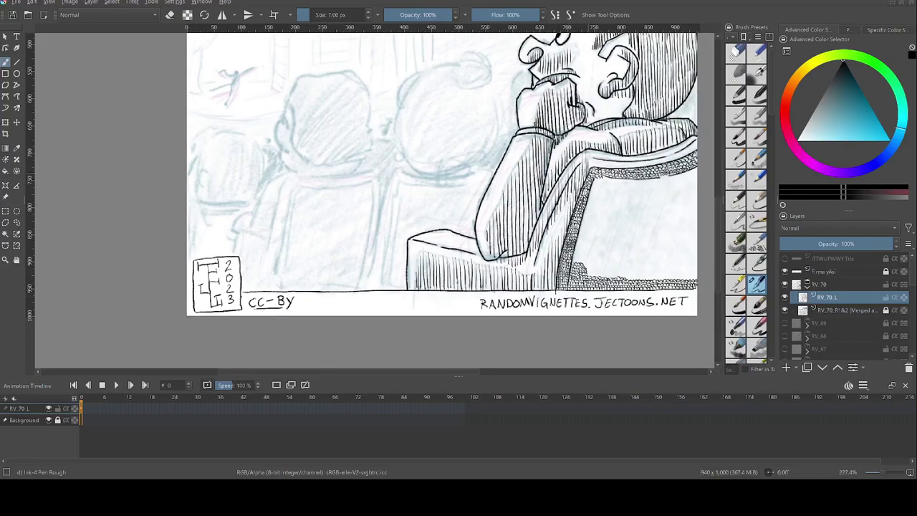
scroll(655, 249, "down", 4)
left_click_drag(618, 239, 543, 291)
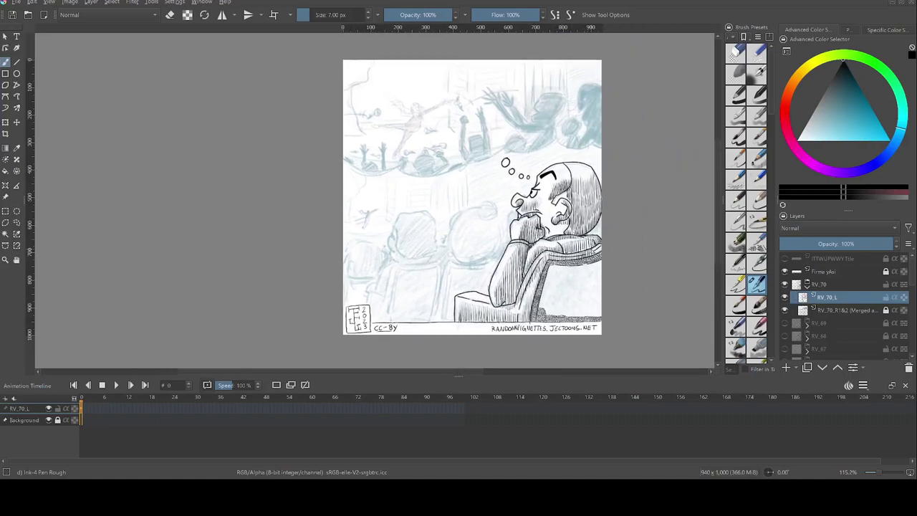
left_click(786, 311)
left_click(786, 311)
- Darken the lower side border of the backrest with hatching and build up the scale-like loops in its corner
scroll(578, 290, "up", 6)
mouse_move(575, 350)
left_mouse_down()
mouse_move(580, 310)
mouse_move(594, 333)
left_mouse_up()
left_click_drag(442, 311, 440, 344)
mouse_move(460, 281)
left_mouse_down()
mouse_move(454, 346)
mouse_move(517, 329)
left_mouse_up()
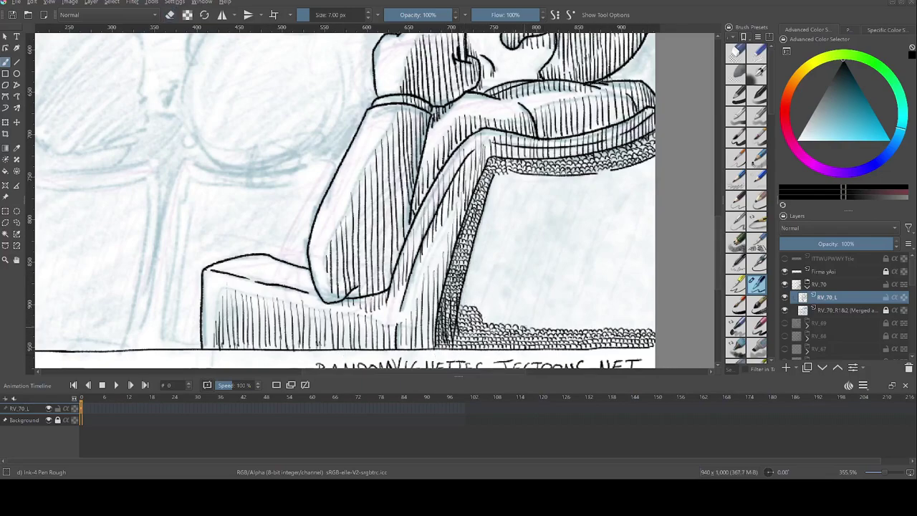
left_click_drag(640, 286, 641, 326)
left_click_drag(605, 278, 657, 223)
left_click_drag(517, 337, 536, 346)
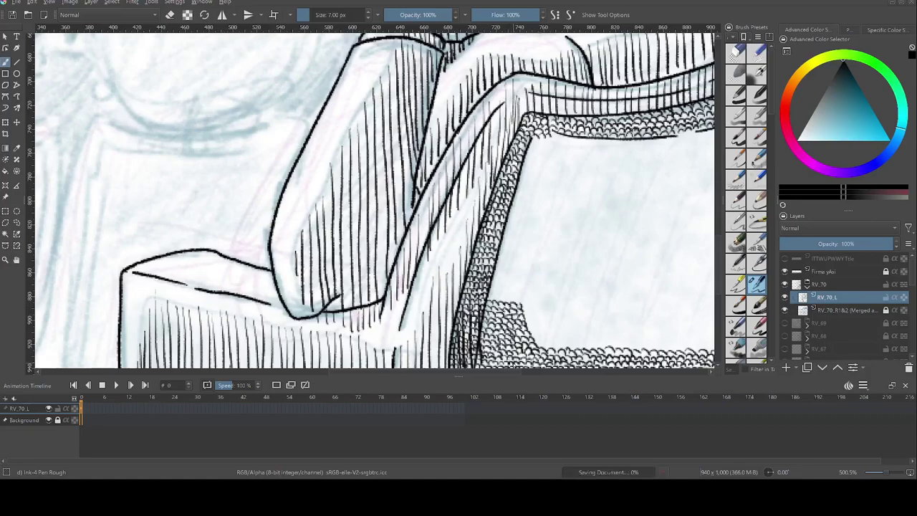
- Ink the thought cloud's scalloped lower edge across the page with an 8 px brush, doubling the line for weight
scroll(572, 363, "down", 4)
mouse_move(466, 76)
left_mouse_down()
mouse_move(587, 293)
mouse_move(586, 281)
left_mouse_up()
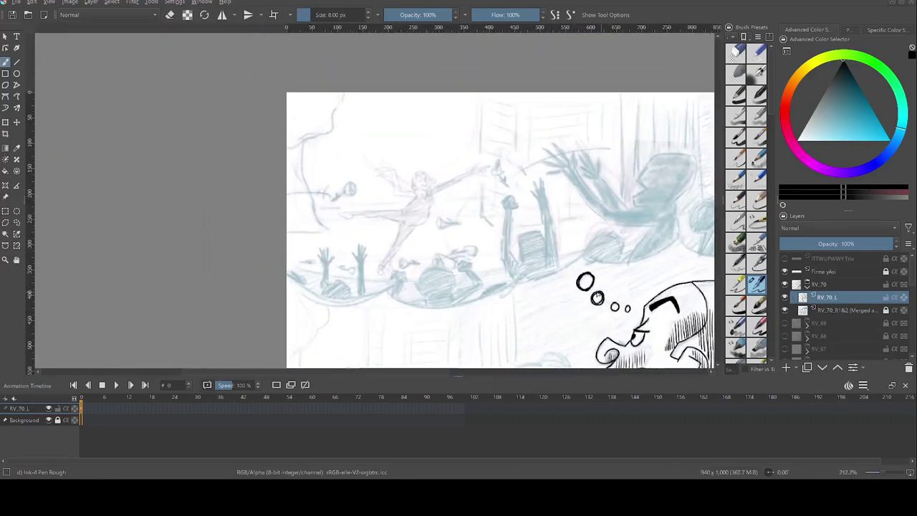
left_click_drag(287, 275, 395, 282)
mouse_move(387, 287)
left_mouse_down()
mouse_move(418, 306)
mouse_move(517, 284)
left_mouse_up()
left_click_drag(516, 284, 585, 255)
mouse_move(585, 255)
left_mouse_down()
mouse_move(676, 240)
mouse_move(502, 261)
left_mouse_up()
left_click_drag(500, 263, 581, 263)
left_click_drag(577, 267, 594, 278)
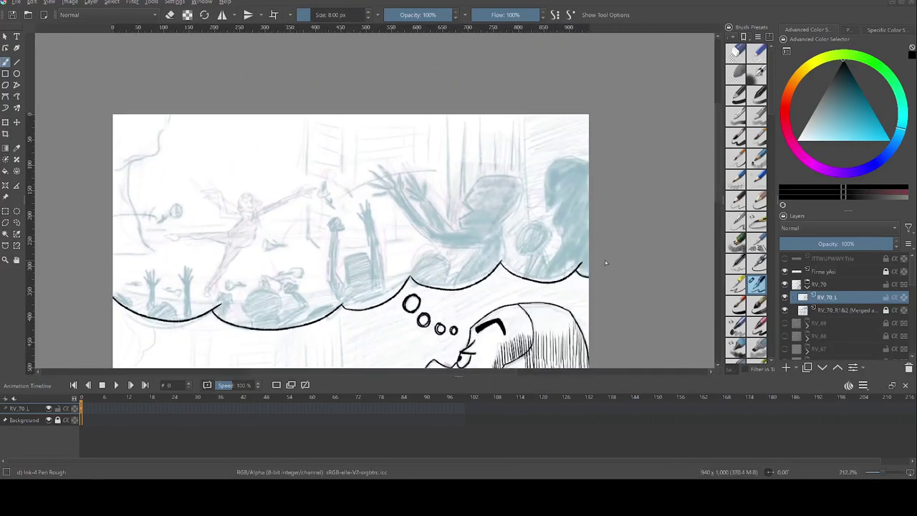
mouse_move(123, 311)
left_mouse_down()
mouse_move(345, 306)
mouse_move(459, 291)
left_mouse_up()
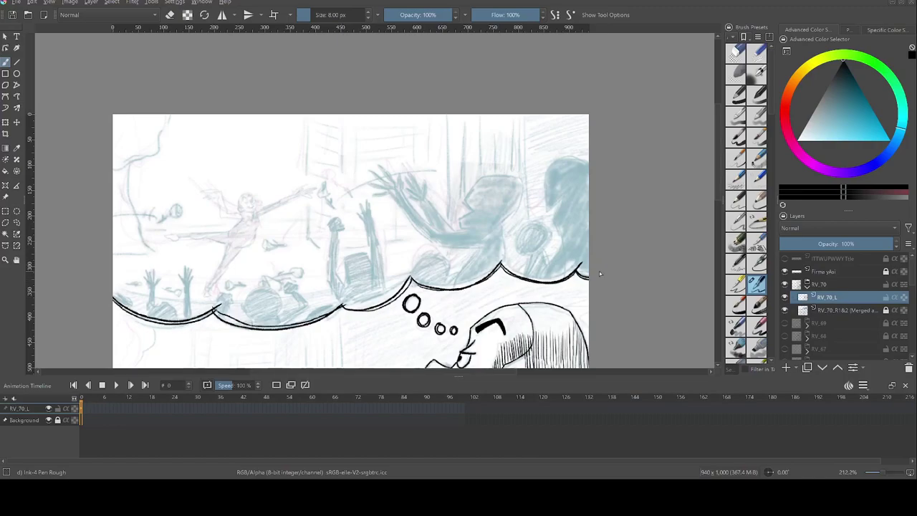
- Outline the large crowd silhouette at the page's right edge and fill it in black with an 11 px brush
left_click(886, 473)
left_click_drag(655, 147, 487, 148)
left_click_drag(457, 197, 427, 308)
left_click(368, 12)
left_click(368, 12)
left_click(368, 12)
mouse_move(453, 151)
left_mouse_down()
mouse_move(435, 179)
mouse_move(447, 180)
mouse_move(462, 161)
mouse_move(475, 172)
mouse_move(452, 222)
mouse_move(473, 208)
mouse_move(478, 229)
mouse_move(465, 247)
mouse_move(487, 227)
mouse_move(440, 297)
mouse_move(481, 236)
mouse_move(447, 300)
mouse_move(493, 272)
mouse_move(492, 295)
left_mouse_up()
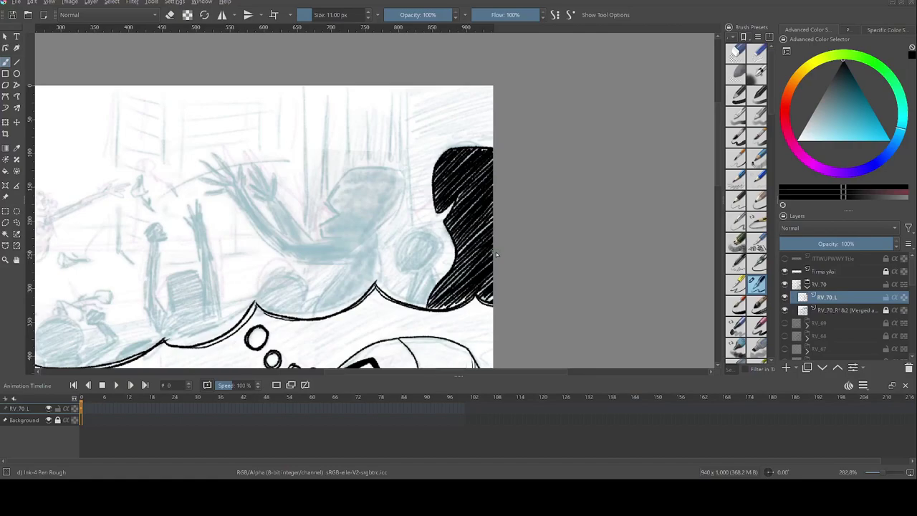
- Ink the large spectator with both arms reaching up and the smaller head beside him, filling both silhouettes with black hatching
mouse_move(350, 174)
left_mouse_down()
mouse_move(340, 239)
mouse_move(258, 183)
mouse_move(251, 201)
mouse_move(215, 180)
mouse_move(308, 265)
mouse_move(383, 286)
mouse_move(347, 170)
mouse_move(342, 210)
mouse_move(358, 186)
mouse_move(372, 204)
mouse_move(393, 183)
mouse_move(340, 247)
mouse_move(373, 215)
mouse_move(318, 308)
mouse_move(379, 247)
mouse_move(329, 301)
mouse_move(340, 311)
mouse_move(374, 283)
left_mouse_up()
left_click_drag(439, 278, 416, 232)
left_click_drag(416, 233, 406, 304)
mouse_move(395, 250)
left_mouse_down()
mouse_move(424, 235)
mouse_move(407, 268)
mouse_move(412, 295)
mouse_move(429, 304)
left_mouse_up()
mouse_move(315, 258)
left_mouse_down()
mouse_move(286, 240)
mouse_move(277, 245)
left_mouse_up()
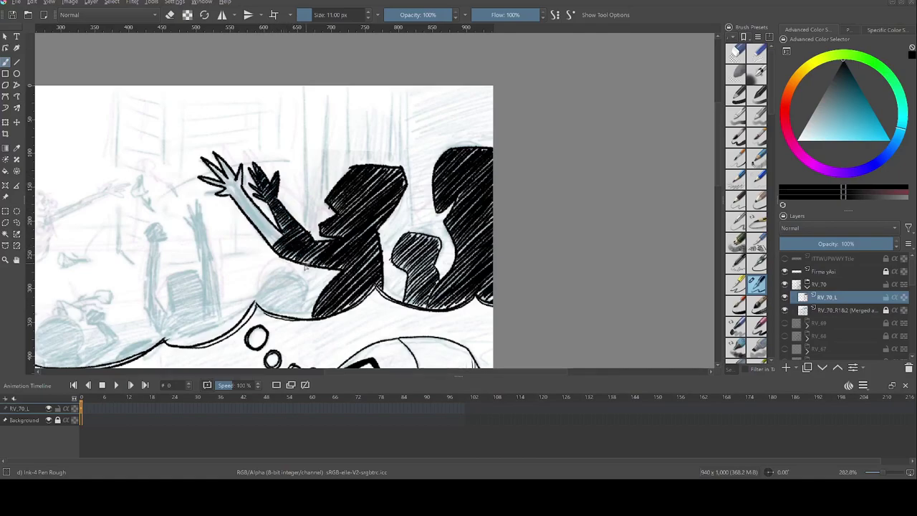
left_click_drag(253, 206, 271, 228)
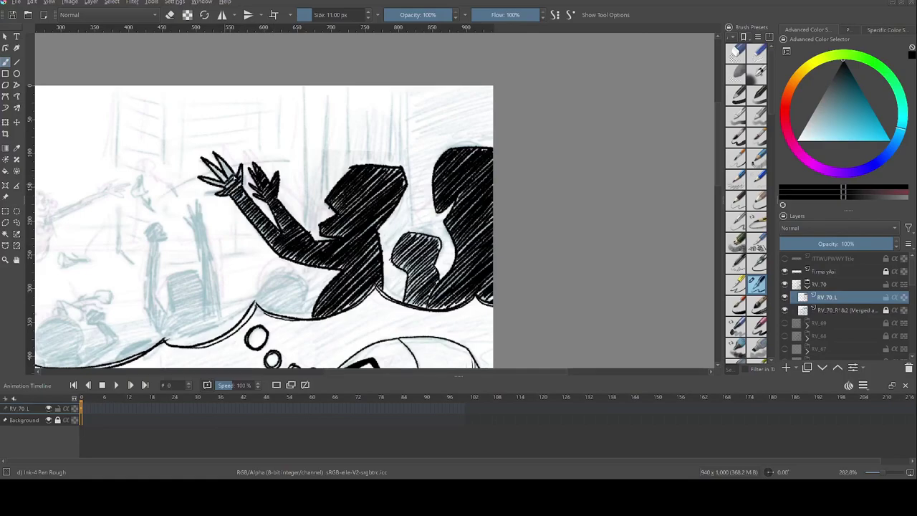
left_click_drag(225, 179, 235, 170)
scroll(566, 292, "down", 3)
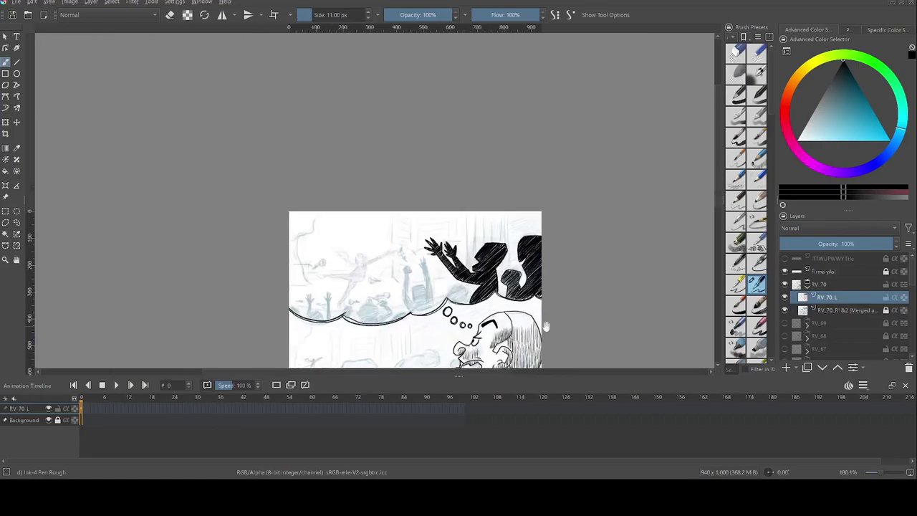
- Ink and darken the round head and the spectator with two raised arms in the next scallops of the thought cloud
scroll(397, 325, "up", 3)
left_click_drag(534, 243, 487, 283)
left_click_drag(494, 279, 542, 297)
mouse_move(525, 249)
left_mouse_down()
mouse_move(496, 276)
mouse_move(549, 285)
left_mouse_up()
mouse_move(451, 297)
left_mouse_down()
mouse_move(417, 185)
mouse_move(394, 286)
mouse_move(373, 211)
mouse_move(386, 208)
left_mouse_up()
scroll(385, 213, "down", 6)
scroll(385, 214, "up", 5)
mouse_move(479, 218)
left_mouse_down()
mouse_move(484, 290)
mouse_move(498, 315)
mouse_move(519, 275)
left_mouse_up()
mouse_move(519, 205)
left_mouse_down()
mouse_move(537, 256)
mouse_move(501, 316)
mouse_move(530, 301)
mouse_move(542, 320)
mouse_move(548, 301)
mouse_move(527, 311)
left_mouse_up()
- Ink the round head, raised fists and low shoulder in the cloud's middle scallop and fill them with black hatching
scroll(515, 253, "down", 4)
scroll(448, 281, "up", 4)
left_click_drag(484, 305, 563, 294)
left_click_drag(465, 288, 444, 295)
mouse_move(484, 266)
left_mouse_down()
mouse_move(514, 289)
mouse_move(505, 306)
mouse_move(528, 316)
mouse_move(558, 292)
left_mouse_up()
left_click_drag(536, 259, 557, 285)
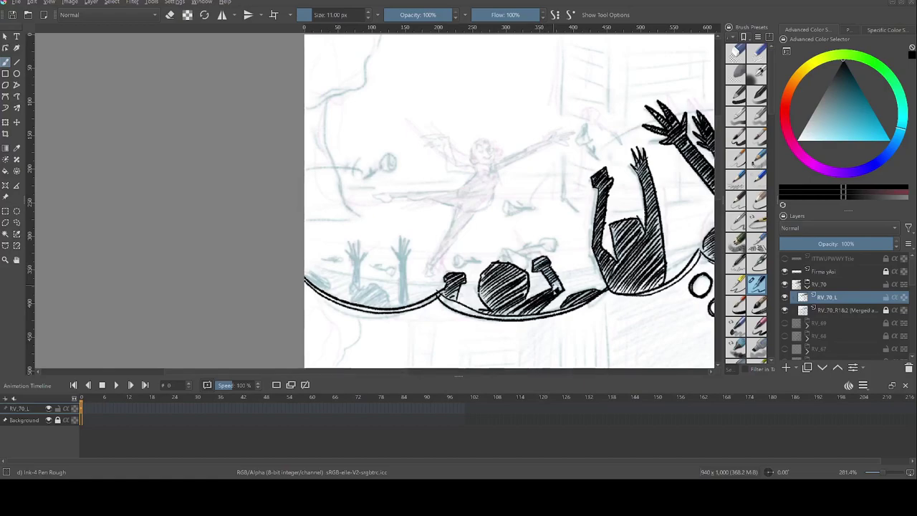
left_click_drag(457, 290, 451, 301)
- Ink and fill the spectator with two raised hands in the leftmost scallop and the partial head at the page's edge
scroll(529, 317, "down", 3)
scroll(473, 315, "up", 5)
left_click_drag(551, 206, 553, 303)
left_click_drag(557, 179, 533, 161)
left_click_drag(520, 182, 535, 306)
left_click_drag(463, 260, 519, 304)
mouse_move(457, 266)
left_mouse_down()
mouse_move(450, 169)
mouse_move(440, 301)
mouse_move(457, 243)
mouse_move(479, 293)
mouse_move(516, 300)
left_mouse_up()
mouse_move(538, 188)
left_mouse_down()
mouse_move(550, 304)
mouse_move(490, 359)
left_mouse_up()
scroll(571, 317, "down", 3)
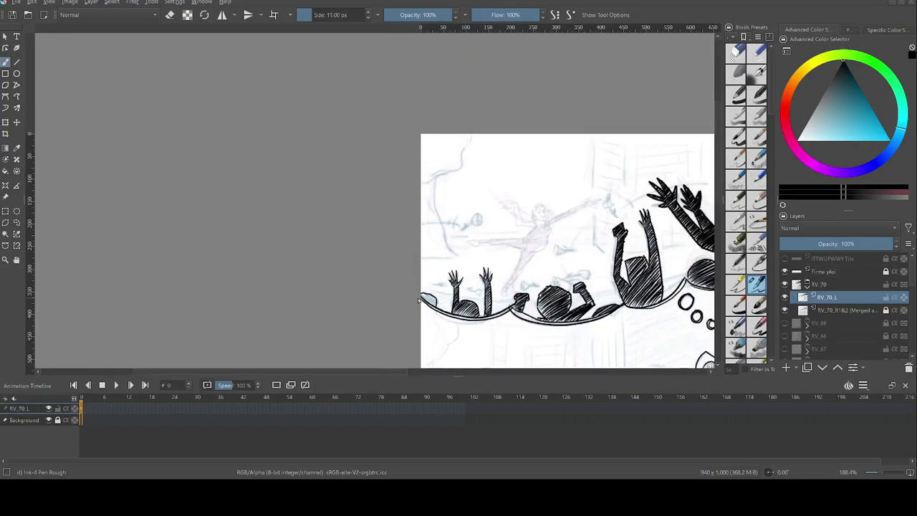
scroll(642, 352, "down", 3)
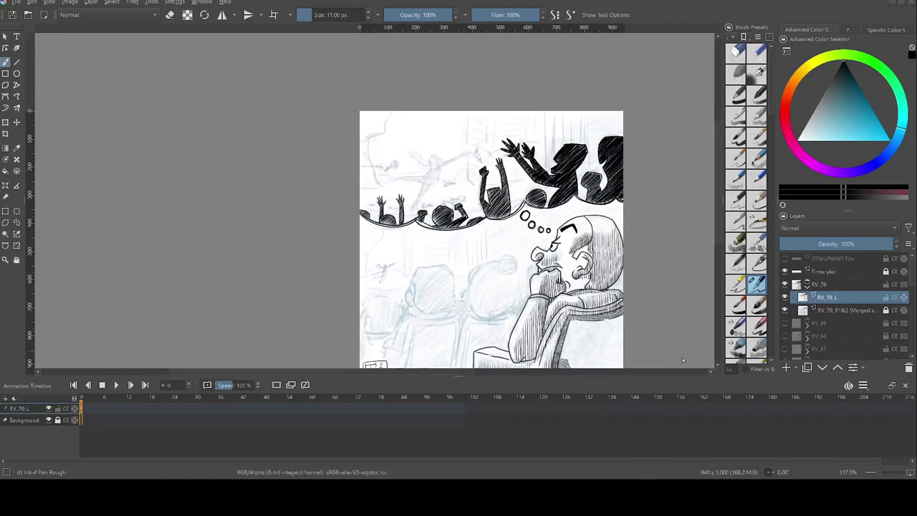
- Ink the dancer's head, hair and smiling face with a 7 px brush
scroll(429, 172, "up", 6)
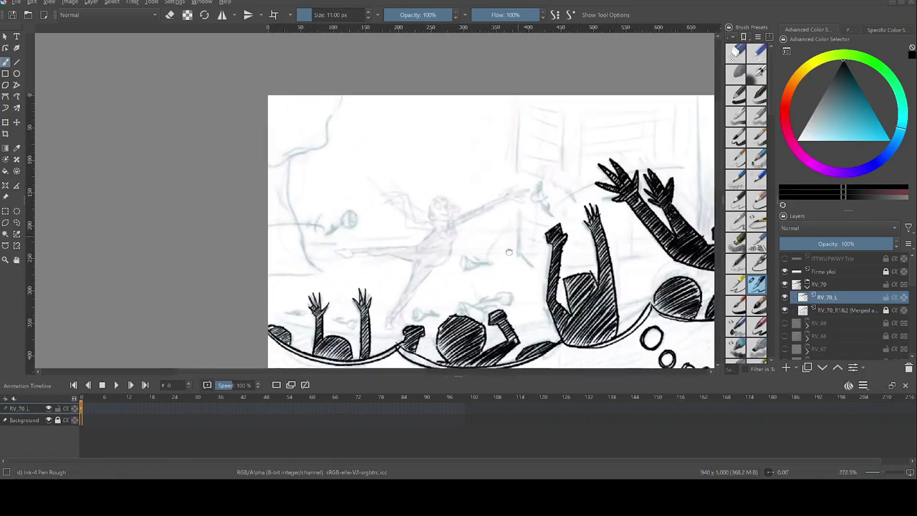
left_click_drag(407, 173, 445, 152)
key("ctrl+z")
key("bracketleft")
left_click_drag(421, 187, 429, 179)
mouse_move(448, 188)
left_mouse_down()
mouse_move(457, 170)
mouse_move(395, 212)
mouse_move(415, 226)
left_mouse_up()
mouse_move(432, 203)
left_mouse_down()
mouse_move(461, 205)
mouse_move(417, 226)
left_mouse_up()
- Outline the dancer's torso with its neckline and ink her outstretched front arm and open hand
scroll(462, 229, "down", 4)
mouse_move(358, 114)
left_mouse_down()
mouse_move(421, 238)
mouse_move(528, 165)
left_mouse_up()
scroll(421, 238, "up", 3)
left_click_drag(412, 224, 421, 265)
mouse_move(385, 267)
left_mouse_down()
mouse_move(413, 267)
mouse_move(366, 321)
left_mouse_up()
left_click_drag(370, 238, 342, 301)
left_click_drag(387, 220, 408, 223)
left_click_drag(419, 233, 533, 172)
mouse_move(530, 169)
left_mouse_down()
mouse_move(544, 146)
mouse_move(580, 150)
left_mouse_up()
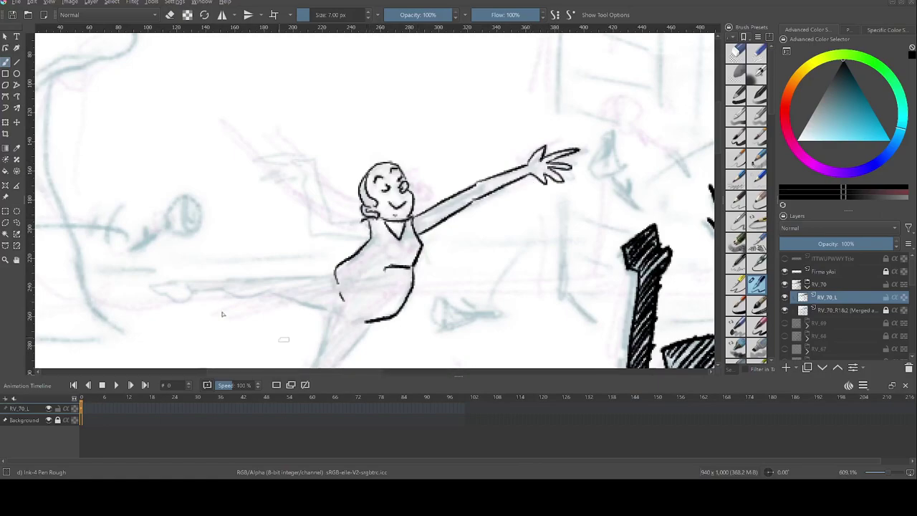
- Clean up the line at the dancer's front shoulder with the eraser and ink her bent rear arm
left_click(170, 14)
left_click_drag(414, 235, 417, 260)
left_click(170, 15)
mouse_move(413, 218)
left_mouse_down()
mouse_move(418, 249)
mouse_move(335, 234)
left_mouse_up()
left_click_drag(364, 222, 328, 178)
left_click_drag(336, 233, 301, 159)
mouse_move(312, 167)
left_mouse_down()
mouse_move(282, 156)
mouse_move(321, 188)
left_mouse_up()
- Outline the dancer's standing leg and foot and her leg stretched out horizontally behind her
scroll(330, 211, "down", 4)
left_click_drag(386, 149, 328, 211)
left_click_drag(354, 179, 286, 254)
left_click_drag(339, 147, 272, 259)
left_click_drag(336, 102, 129, 105)
left_click_drag(129, 105, 337, 149)
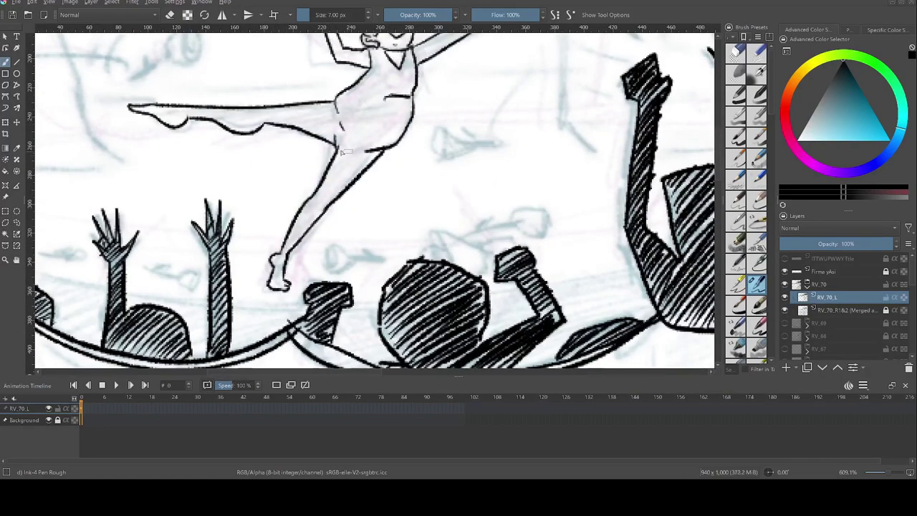
left_click_drag(456, 197, 429, 354)
- Try to replace the dancer's bent rear arm by lassoing and deleting it and redrawing it closer up, then undo
scroll(530, 192, "down", 2)
left_click(16, 223)
left_click_drag(408, 158, 409, 141)
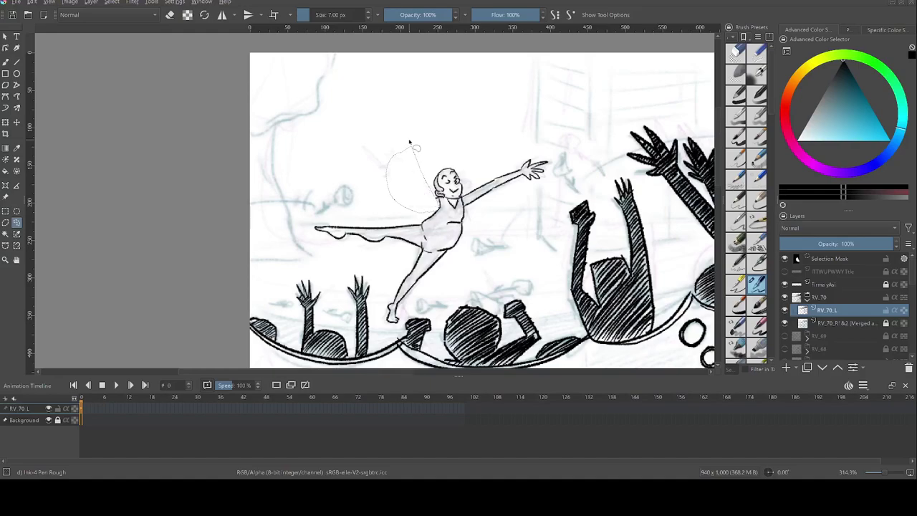
key("Delete")
key("ctrl+shift+a")
scroll(449, 220, "up", 4)
left_click_drag(518, 136, 578, 240)
key("b")
left_click_drag(474, 228, 412, 227)
key("ctrl+z")
key("ctrl+z")
key("ctrl+z")
- Toggle the RV_70_L layer's visibility, try deleting the selected area on it, undo the deletion and clear the selection
left_click(845, 323)
left_click(784, 311)
left_click(784, 310)
left_click(828, 310)
key("Delete")
key("ctrl+z")
key("ctrl+shift+a")
- Erase the dancer's bent rear arm and hand with a 12 px eraser brush
key("e")
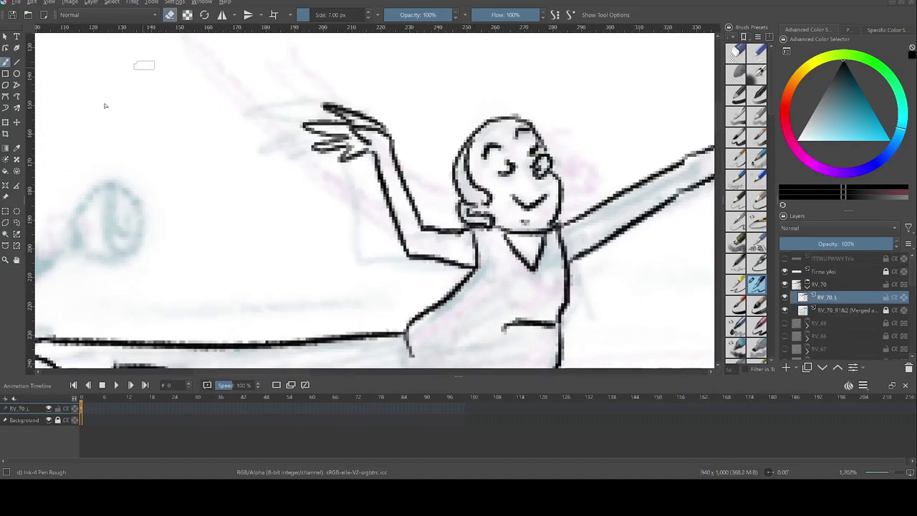
mouse_move(315, 115)
left_mouse_down()
mouse_move(385, 199)
mouse_move(469, 235)
left_mouse_up()
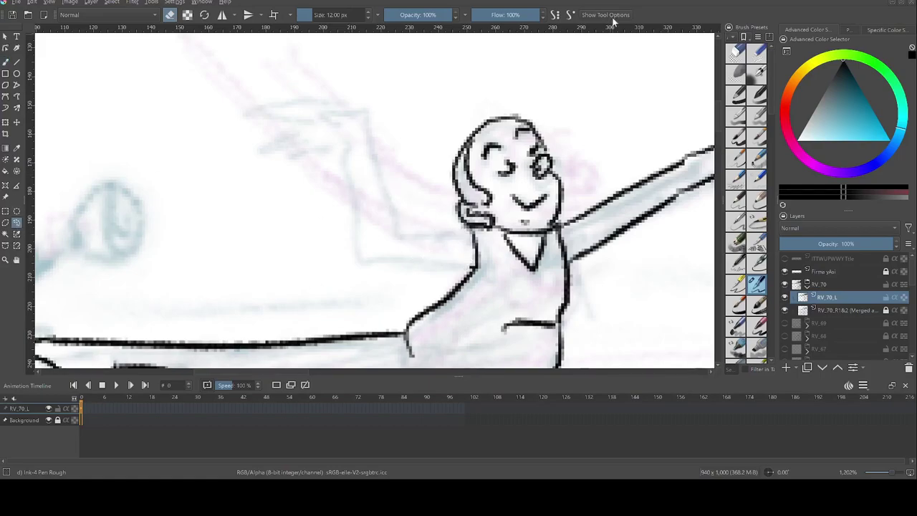
key("b")
key("e")
- Redraw the dancer's bent arm and hand along the sketch with a 7 px brush and hatch her body and foot shadow
left_click_drag(473, 231, 394, 226)
left_click_drag(393, 226, 368, 109)
left_click(369, 17)
left_click(368, 18)
left_click_drag(495, 316, 473, 335)
key("ctrl+z")
left_click_drag(503, 279, 482, 227)
mouse_move(482, 227)
left_mouse_down()
mouse_move(462, 222)
mouse_move(435, 241)
left_mouse_up()
left_click_drag(443, 249, 470, 244)
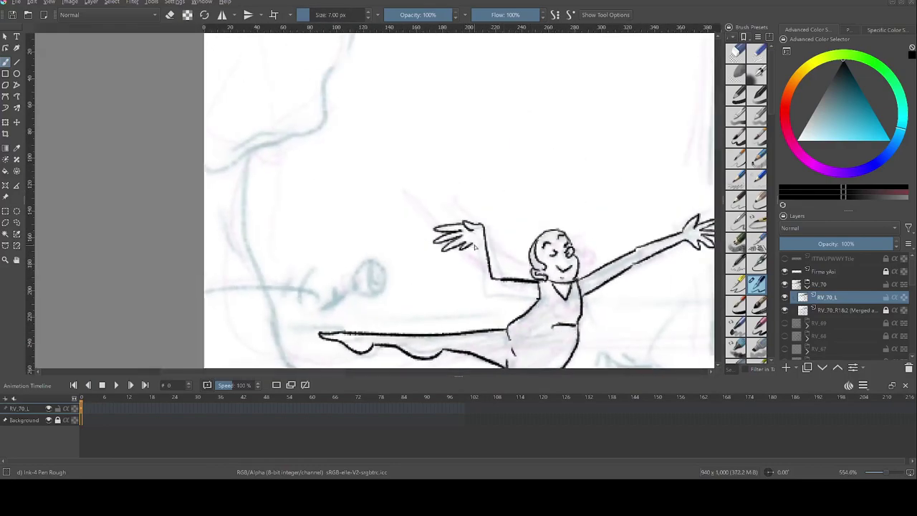
scroll(473, 247, "down", 3)
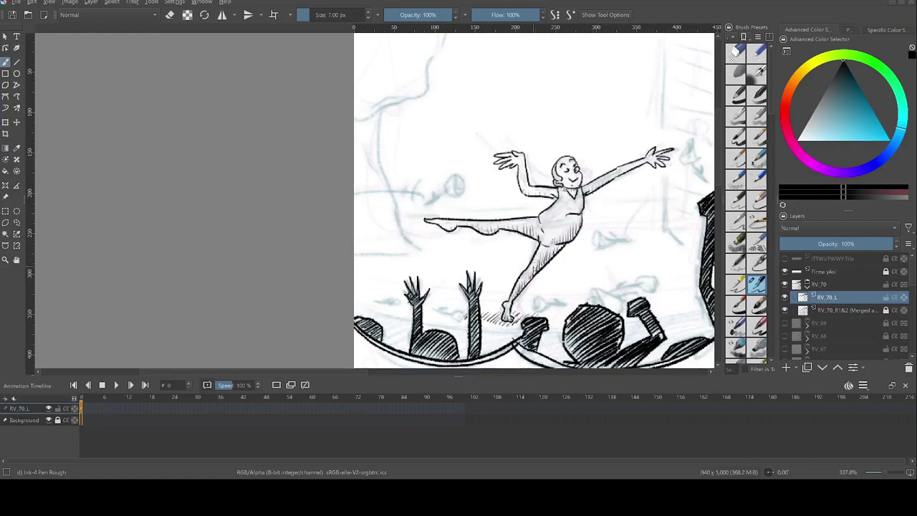
- Check the inks with the sketch layer briefly hidden and add rows of scale-like loops along the front backrest's lower border
scroll(534, 270, "down", 4)
left_click_drag(494, 273, 458, 207)
left_click(785, 311)
left_click(785, 311)
scroll(572, 342, "up", 5)
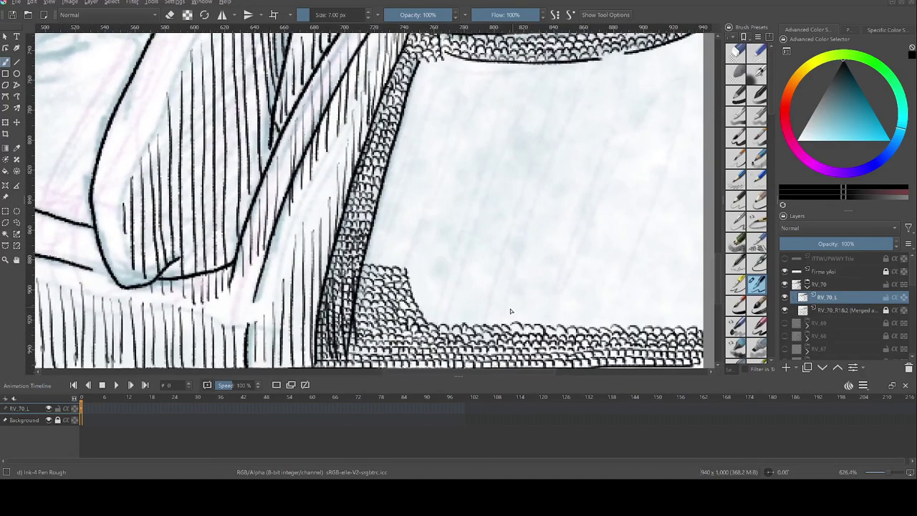
left_click_drag(586, 324, 702, 323)
left_click_drag(420, 312, 438, 318)
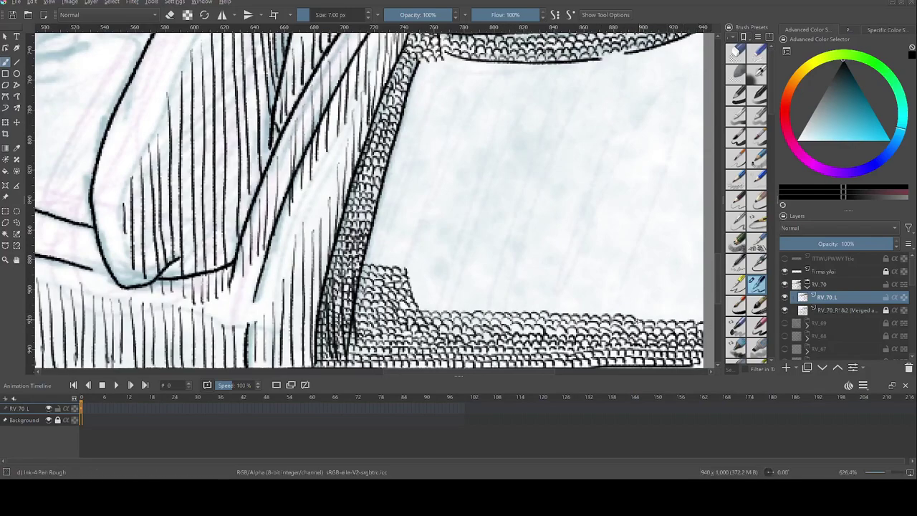
scroll(668, 267, "down", 3)
scroll(579, 284, "up", 5)
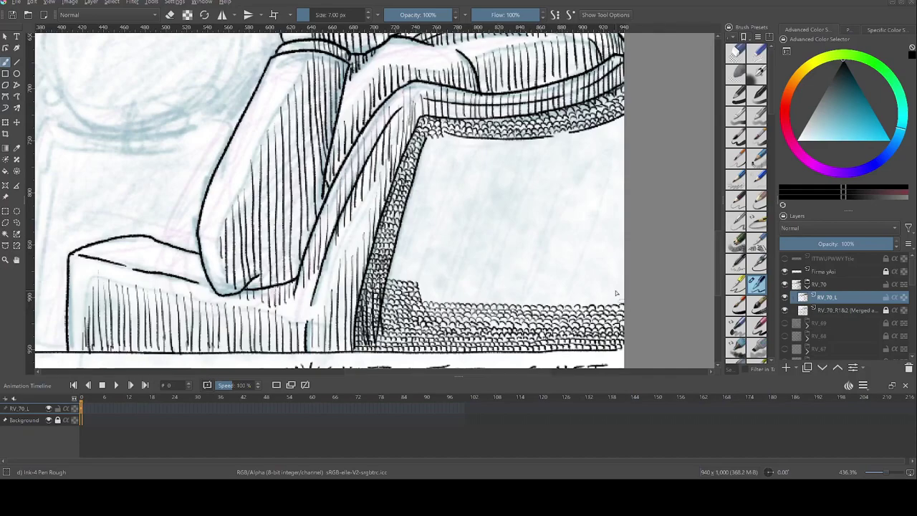
- Outline the first background seat's backrest panel with a 6 px brush and scatter small loops across it as fabric texture
scroll(618, 289, "down", 5)
left_click(368, 18)
scroll(424, 280, "up", 3)
left_click_drag(468, 252, 473, 220)
mouse_move(482, 220)
left_mouse_down()
mouse_move(434, 228)
mouse_move(389, 335)
left_mouse_up()
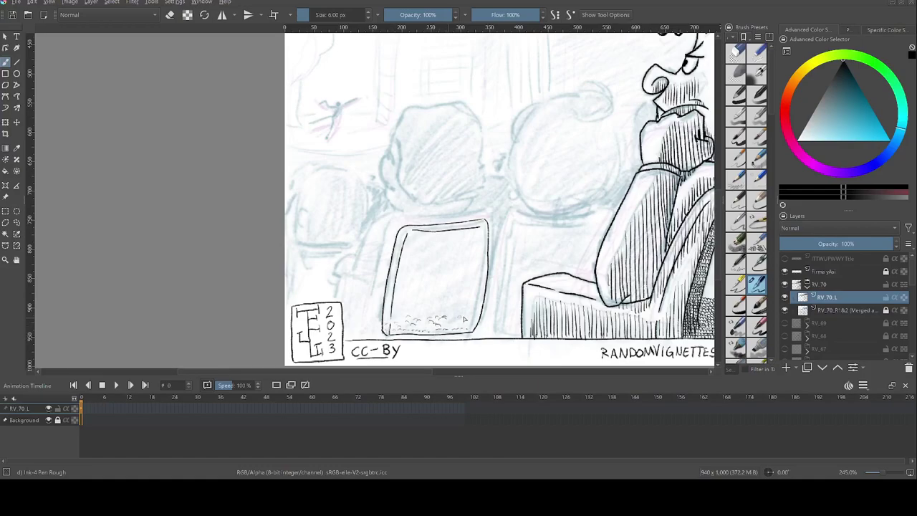
mouse_move(421, 306)
left_mouse_down()
mouse_move(478, 349)
mouse_move(488, 334)
left_mouse_up()
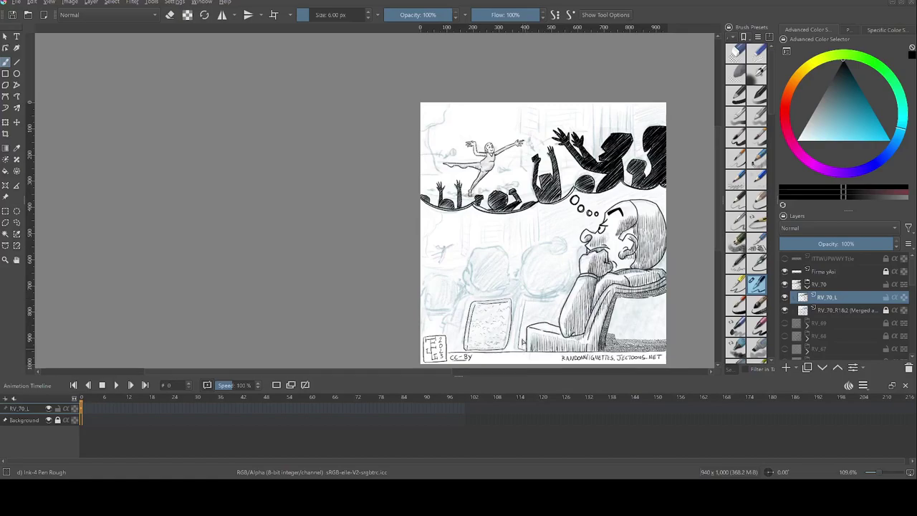
- Outline the second background seat's panel behind the armrest, texture it with small loops and draw its outer frame
scroll(513, 298, "up", 5)
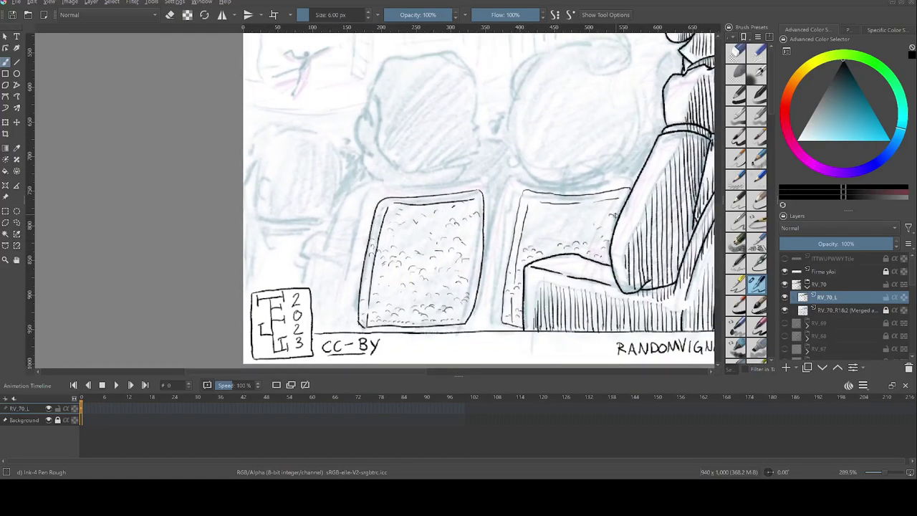
scroll(613, 237, "down", 1)
mouse_move(652, 239)
left_mouse_down()
mouse_move(620, 247)
mouse_move(525, 326)
left_mouse_up()
left_click_drag(542, 196, 532, 303)
left_click_drag(534, 322, 531, 287)
left_click_drag(526, 252, 521, 287)
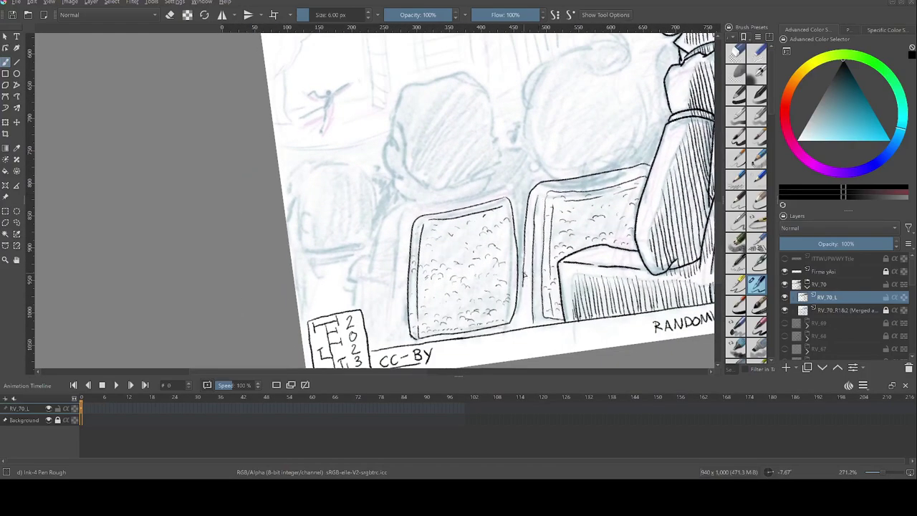
key("ctrl+z")
- Draw the first background seat's outer frame and adjoining armrest, saving the drawing and resetting the canvas rotation
mouse_move(513, 189)
left_mouse_down()
mouse_move(524, 328)
mouse_move(393, 279)
mouse_move(393, 305)
left_mouse_up()
mouse_move(390, 296)
left_mouse_down()
mouse_move(360, 283)
mouse_move(356, 314)
left_mouse_up()
scroll(583, 311, "down", 1)
mouse_move(568, 290)
left_mouse_down()
mouse_move(472, 315)
mouse_move(473, 292)
left_mouse_up()
key("ctrl+s")
left_click(769, 472)
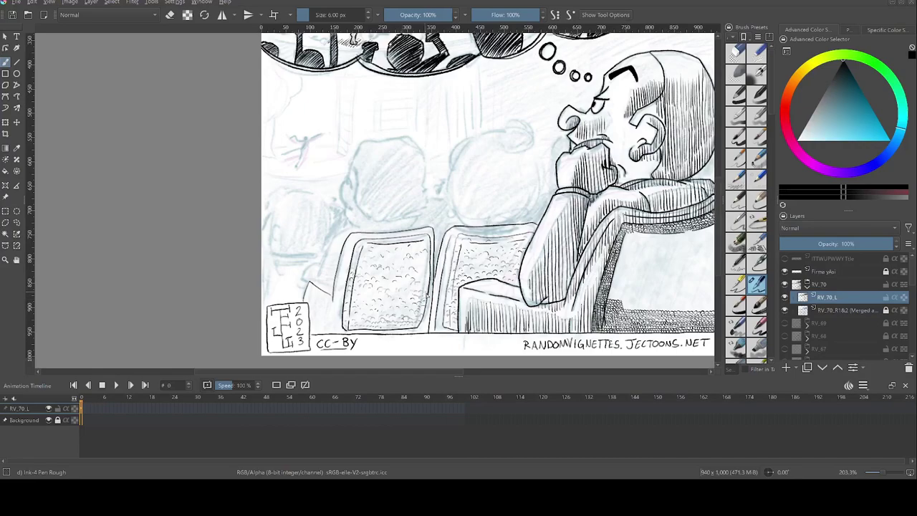
- Erase the dense scale-like texture from the front seat's backrest
left_click_drag(393, 312, 300, 330)
key("e")
mouse_move(535, 337)
left_mouse_down()
mouse_move(515, 323)
mouse_move(554, 262)
mouse_move(619, 237)
mouse_move(538, 250)
mouse_move(511, 310)
mouse_move(499, 349)
left_mouse_up()
key("e")
- Redraw the front backrest panel's side and upper edges and add short hatch strokes beneath its top rail
left_click_drag(532, 250, 525, 277)
left_click_drag(519, 296, 511, 331)
left_click_drag(582, 248, 623, 239)
left_click_drag(498, 307, 495, 344)
left_click_drag(509, 283, 500, 324)
left_click_drag(517, 259, 507, 301)
left_click_drag(548, 232, 547, 239)
left_click_drag(553, 231, 552, 238)
left_click_drag(558, 232, 563, 239)
left_click_drag(569, 231, 568, 238)
left_click_drag(575, 230, 578, 237)
left_click_drag(583, 229, 583, 237)
- Texture the lower band of the front seat's backrest with small loops and add scattered loops near its upper part
mouse_move(518, 344)
left_mouse_down()
mouse_move(622, 344)
mouse_move(598, 341)
left_mouse_up()
mouse_move(571, 340)
left_mouse_down()
mouse_move(580, 341)
mouse_move(558, 339)
left_mouse_up()
mouse_move(514, 335)
left_mouse_down()
mouse_move(539, 341)
mouse_move(518, 330)
mouse_move(549, 331)
left_mouse_up()
left_click_drag(553, 333, 580, 330)
left_click_drag(555, 264, 575, 274)
left_click_drag(546, 272, 551, 271)
left_click_drag(531, 281, 535, 281)
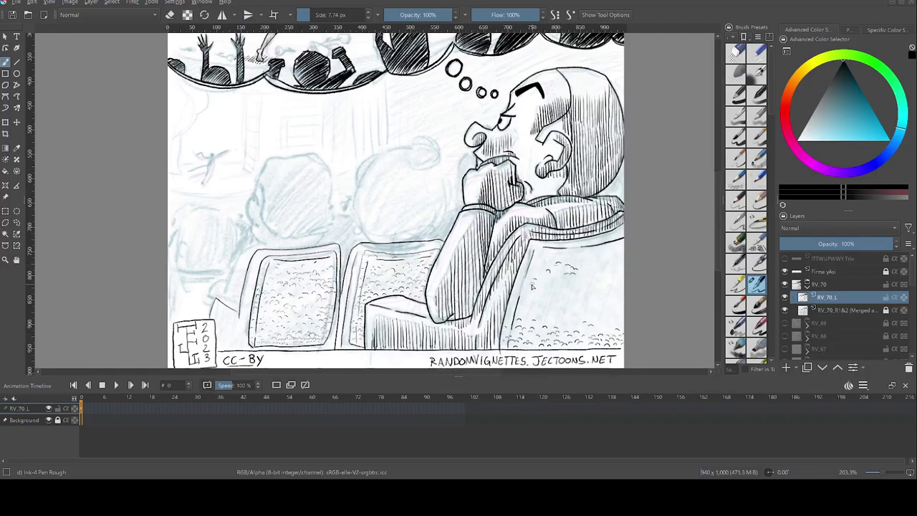
- Extend the small-loop texture across the rest of the front backrest panel, erasing a stray mark at its lower corner
left_click_drag(603, 311, 609, 312)
left_click_drag(609, 321, 606, 318)
left_click_drag(566, 322, 550, 310)
left_click_drag(548, 303, 578, 311)
left_click_drag(593, 331, 600, 332)
key("e")
left_click_drag(502, 352, 502, 357)
key("e")
left_click_drag(588, 312, 622, 324)
left_click_drag(605, 306, 611, 307)
left_click_drag(512, 309, 518, 310)
mouse_move(521, 294)
left_mouse_down()
mouse_move(594, 297)
mouse_move(555, 301)
mouse_move(583, 287)
mouse_move(586, 304)
mouse_move(620, 307)
left_mouse_up()
- Hatch the front backrest panel with vertical strokes running down over the loop texture
left_click_drag(508, 317, 504, 337)
left_click_drag(510, 300, 504, 346)
left_click_drag(516, 291, 509, 348)
mouse_move(524, 274)
left_mouse_down()
mouse_move(521, 341)
mouse_move(530, 347)
left_mouse_up()
mouse_move(562, 272)
left_mouse_down()
mouse_move(561, 346)
mouse_move(574, 344)
left_mouse_up()
left_click_drag(586, 264, 585, 346)
mouse_move(603, 259)
left_mouse_down()
mouse_move(603, 348)
mouse_move(606, 341)
left_mouse_up()
left_click_drag(619, 253, 619, 346)
left_click_drag(520, 337, 520, 349)
left_click_drag(544, 276, 544, 348)
- Fill the gaps in the front backrest panel with more vertical strokes, checking the inking with the sketch layer toggled off and on
mouse_move(542, 242)
left_mouse_down()
mouse_move(541, 283)
mouse_move(553, 288)
left_mouse_up()
left_click_drag(566, 242, 566, 272)
left_click_drag(582, 239, 590, 280)
mouse_move(613, 232)
left_mouse_down()
mouse_move(613, 268)
mouse_move(621, 258)
left_mouse_up()
left_click_drag(540, 241, 538, 286)
left_click_drag(532, 244, 524, 292)
left_click_drag(521, 318, 518, 327)
left_click_drag(571, 241, 572, 338)
left_click_drag(579, 295, 579, 343)
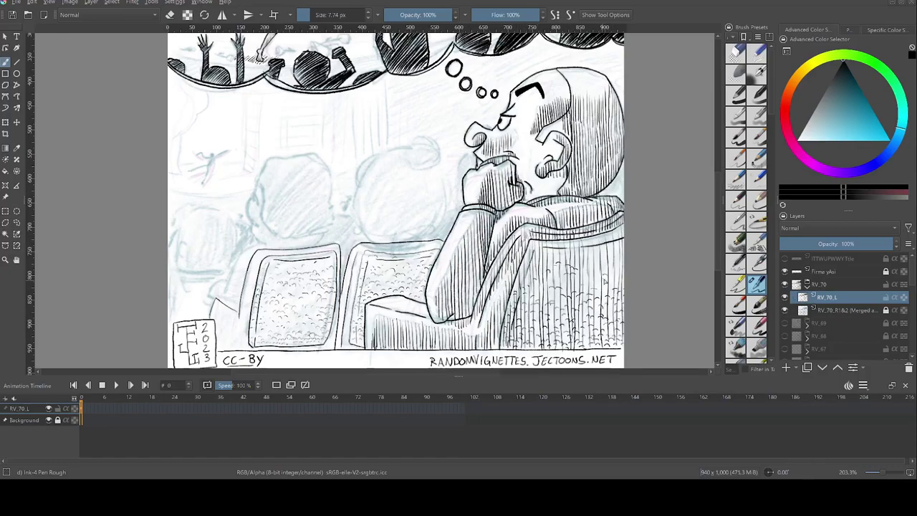
left_click_drag(525, 325, 524, 346)
left_click_drag(533, 319, 531, 346)
left_click_drag(538, 318, 534, 346)
left_click_drag(598, 298, 597, 346)
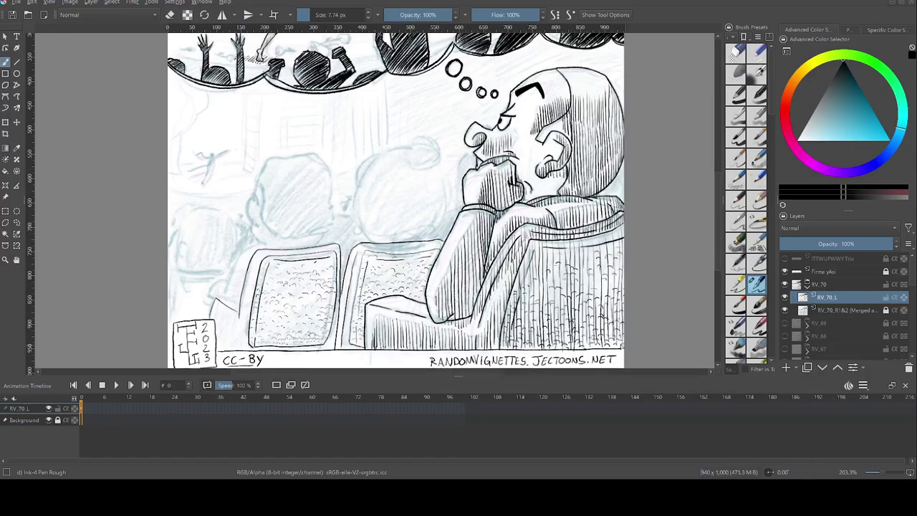
left_click_drag(625, 269, 549, 342)
left_click(786, 310)
left_click(784, 309)
- Hatch the armrest beside the first background seat with vertical strokes
scroll(599, 254, "up", 4)
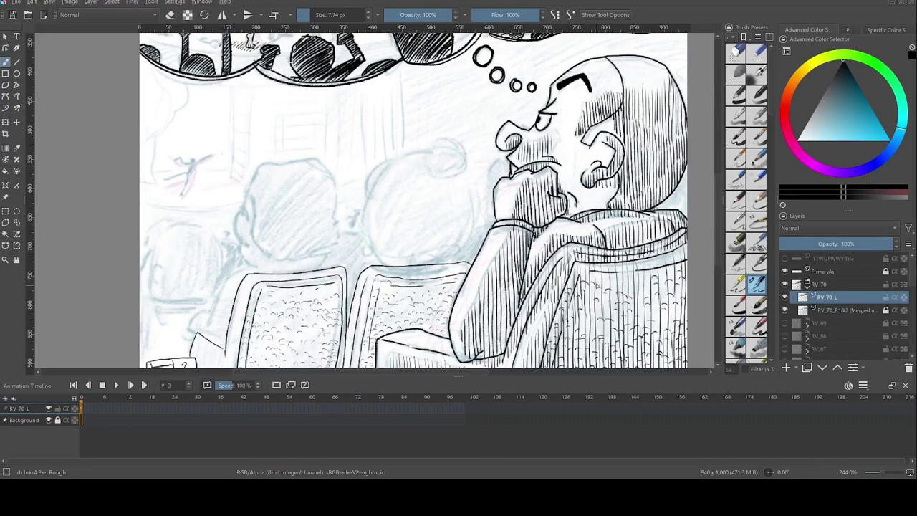
scroll(663, 285, "down", 2)
scroll(488, 301, "up", 1)
left_click_drag(425, 287, 425, 326)
left_click_drag(431, 288, 431, 326)
left_click_drag(440, 295, 441, 325)
left_click_drag(458, 288, 456, 321)
- Hatch the first background seat's textured panel with vertical strokes across its full width
left_click_drag(470, 271, 464, 321)
mouse_move(479, 242)
left_mouse_down()
mouse_move(472, 320)
mouse_move(486, 322)
left_mouse_up()
left_click_drag(496, 238, 500, 327)
left_click_drag(509, 241, 512, 322)
mouse_move(523, 226)
left_mouse_down()
mouse_move(523, 326)
mouse_move(532, 322)
left_mouse_up()
left_click_drag(542, 229, 542, 324)
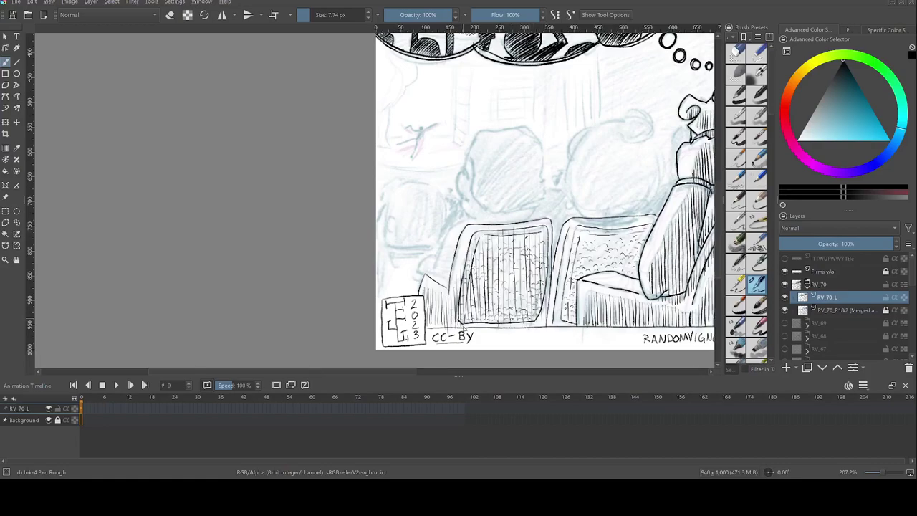
left_click_drag(543, 285, 543, 323)
left_click_drag(511, 292, 511, 310)
left_click_drag(524, 263, 523, 315)
left_click_drag(515, 267, 516, 311)
- Hatch the second background seat's panel with vertical strokes, toggling the sketch layer off and on to check the inking
left_click_drag(551, 286, 555, 324)
mouse_move(565, 265)
left_mouse_down()
mouse_move(566, 319)
mouse_move(574, 322)
left_mouse_up()
left_click_drag(591, 235, 586, 275)
left_click_drag(611, 232, 607, 270)
left_click_drag(635, 242, 632, 276)
left_click_drag(559, 298, 557, 328)
left_click_drag(570, 309, 569, 328)
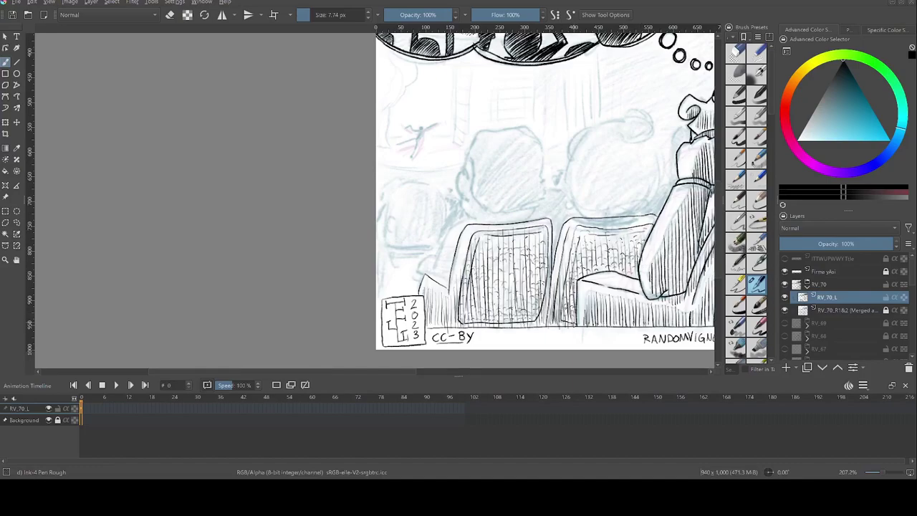
scroll(572, 275, "down", 4)
left_click(784, 311)
left_click(784, 308)
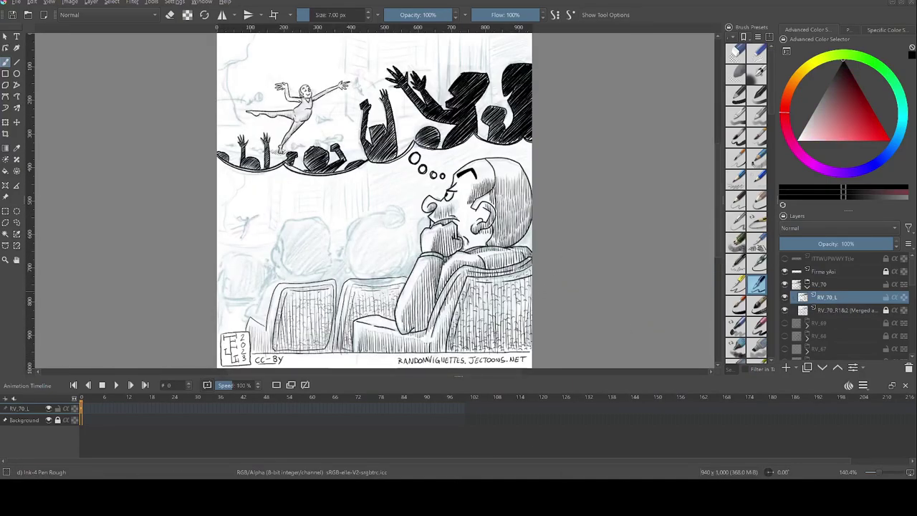
- Outline the head, long hair, ear and neck of the spectator in the first background seat
scroll(287, 265, "up", 5)
mouse_move(411, 140)
left_mouse_down()
mouse_move(350, 168)
mouse_move(431, 158)
left_mouse_up()
left_click_drag(420, 136, 482, 251)
left_click_drag(348, 170, 353, 218)
left_click_drag(346, 200, 397, 275)
left_click_drag(390, 270, 460, 265)
left_click_drag(446, 261, 477, 251)
left_click_drag(348, 212, 337, 248)
mouse_move(337, 249)
left_mouse_down()
mouse_move(369, 285)
mouse_move(446, 282)
left_mouse_up()
left_click_drag(456, 267, 451, 283)
left_click_drag(370, 276, 387, 281)
mouse_move(375, 278)
left_mouse_down()
mouse_move(423, 282)
mouse_move(453, 271)
left_mouse_up()
left_click_drag(344, 203, 347, 213)
- Ink the first background spectator's shoulder, arm and hand, and add short shading strokes to the figure
mouse_move(324, 300)
left_mouse_down()
mouse_move(353, 196)
mouse_move(329, 270)
left_mouse_up()
mouse_move(334, 244)
left_mouse_down()
mouse_move(312, 271)
mouse_move(349, 291)
left_mouse_up()
mouse_move(306, 251)
left_mouse_down()
mouse_move(328, 239)
mouse_move(298, 278)
mouse_move(306, 258)
left_mouse_up()
left_click_drag(300, 265, 318, 272)
left_click_drag(327, 262, 336, 280)
left_click_drag(342, 240, 340, 283)
mouse_move(352, 213)
left_mouse_down()
mouse_move(347, 247)
mouse_move(354, 231)
left_mouse_up()
left_click_drag(368, 192, 364, 208)
left_click_drag(385, 183, 383, 189)
left_click_drag(379, 143, 382, 169)
left_click_drag(387, 151, 392, 178)
left_click_drag(441, 159, 445, 180)
mouse_move(465, 156)
left_mouse_down()
mouse_move(470, 176)
mouse_move(484, 179)
left_mouse_up()
- Draw long wavy strands down the hair of the spectator in the first background seat
left_click_drag(365, 114, 366, 135)
left_click_drag(371, 116, 373, 144)
mouse_move(378, 133)
left_mouse_down()
mouse_move(381, 170)
mouse_move(359, 204)
left_mouse_up()
left_click_drag(337, 140, 360, 219)
mouse_move(342, 126)
left_mouse_down()
mouse_move(368, 223)
mouse_move(378, 226)
left_mouse_up()
left_click_drag(363, 107, 393, 227)
left_click_drag(401, 108, 413, 215)
mouse_move(430, 109)
left_mouse_down()
mouse_move(437, 218)
mouse_move(452, 213)
left_mouse_up()
left_click_drag(356, 121, 355, 226)
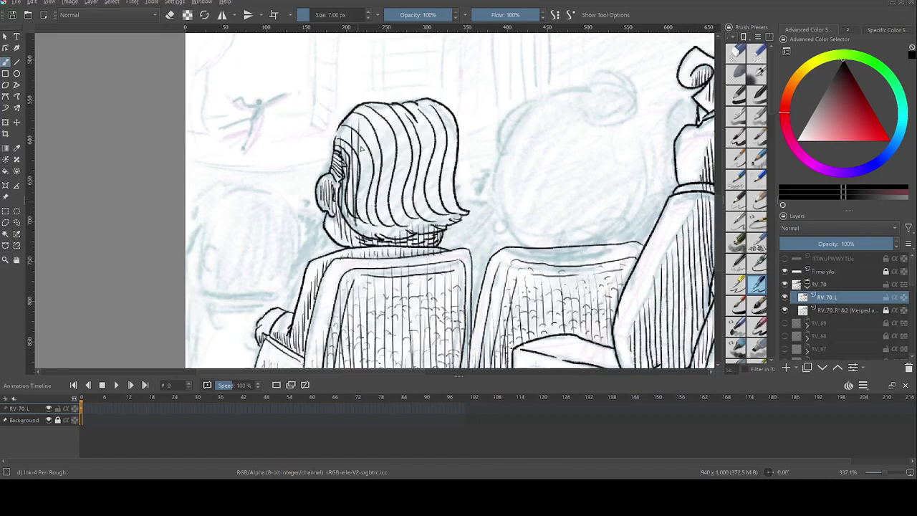
- Add finer strands and lower shading to the first background spectator's hair, checking it with the sketch layer toggled off and on
left_click_drag(382, 129, 381, 232)
left_click_drag(398, 126, 398, 231)
left_click_drag(420, 140, 420, 230)
left_click_drag(448, 143, 450, 212)
left_click_drag(347, 190, 350, 211)
left_click_drag(363, 192, 368, 212)
mouse_move(407, 193)
left_mouse_down()
mouse_move(408, 212)
mouse_move(432, 206)
left_mouse_up()
left_click_drag(451, 191, 454, 207)
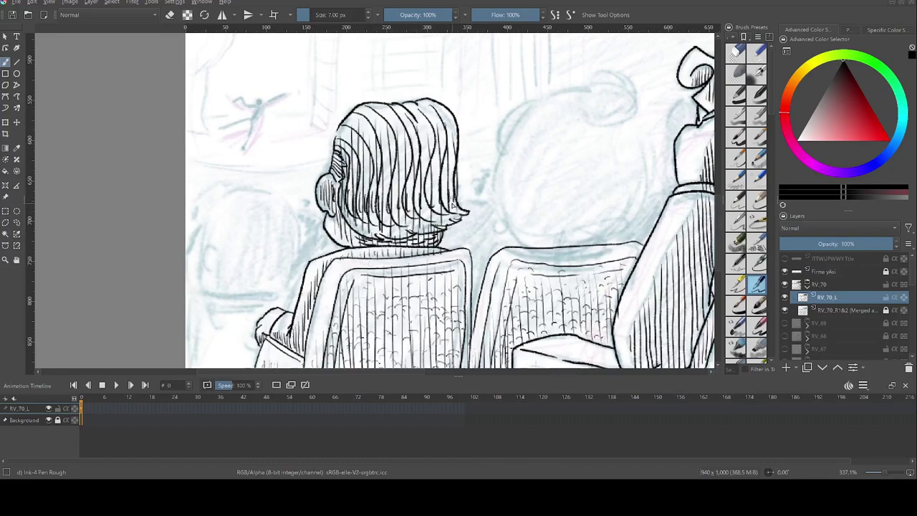
scroll(397, 212, "down", 4)
left_click(784, 310)
left_click(784, 310)
- Draw the round hair bun of the spectator in the second background seat and fill it with curved diagonal strands
scroll(462, 193, "up", 5)
mouse_move(467, 129)
left_mouse_down()
mouse_move(487, 252)
mouse_move(562, 195)
mouse_move(553, 150)
left_mouse_up()
mouse_move(532, 146)
left_mouse_down()
mouse_move(548, 149)
mouse_move(506, 126)
left_mouse_up()
mouse_move(505, 126)
left_mouse_down()
mouse_move(521, 100)
mouse_move(551, 103)
left_mouse_up()
mouse_move(516, 148)
left_mouse_down()
mouse_move(558, 108)
mouse_move(562, 114)
left_mouse_up()
left_click_drag(539, 149, 562, 124)
mouse_move(513, 141)
left_mouse_down()
mouse_move(507, 129)
mouse_move(548, 118)
left_mouse_up()
left_click_drag(539, 130, 561, 105)
- Outline the rounded head below the bun, undoing the last two strokes
left_click_drag(461, 136, 507, 119)
left_click_drag(435, 198, 450, 157)
mouse_move(441, 220)
left_mouse_down()
mouse_move(468, 169)
mouse_move(510, 134)
mouse_move(443, 212)
left_mouse_up()
key("ctrl+z")
key("ctrl+z")
- Outline the second background spectator's head below the bun and divide the hair with long curved strands running down from the bun
mouse_move(501, 137)
left_mouse_down()
mouse_move(464, 233)
mouse_move(501, 242)
left_mouse_up()
mouse_move(525, 152)
left_mouse_down()
mouse_move(526, 238)
mouse_move(552, 233)
left_mouse_up()
left_click_drag(555, 181, 558, 203)
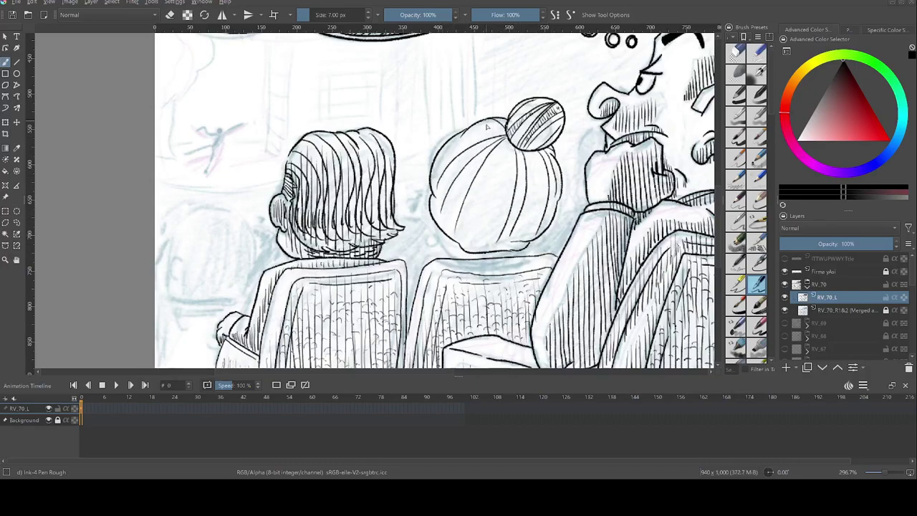
mouse_move(482, 150)
left_mouse_down()
mouse_move(442, 199)
mouse_move(437, 234)
left_mouse_up()
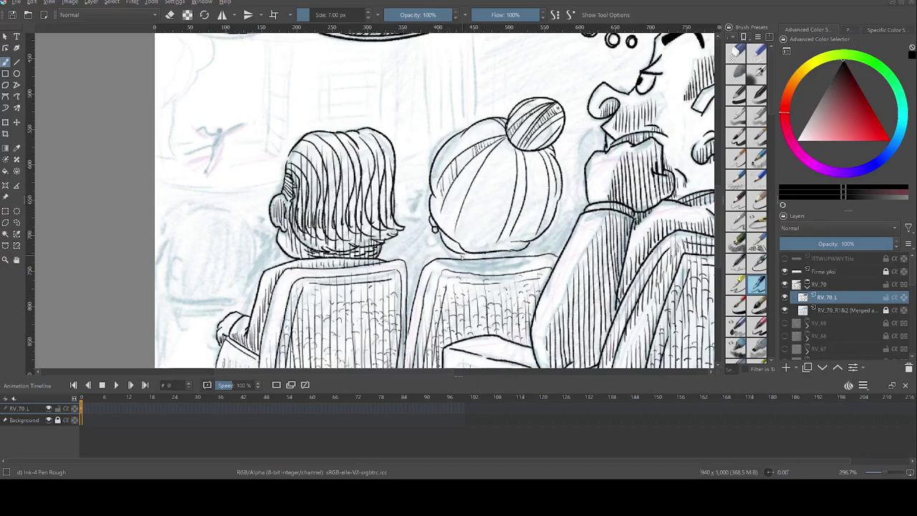
left_click_drag(536, 152, 528, 245)
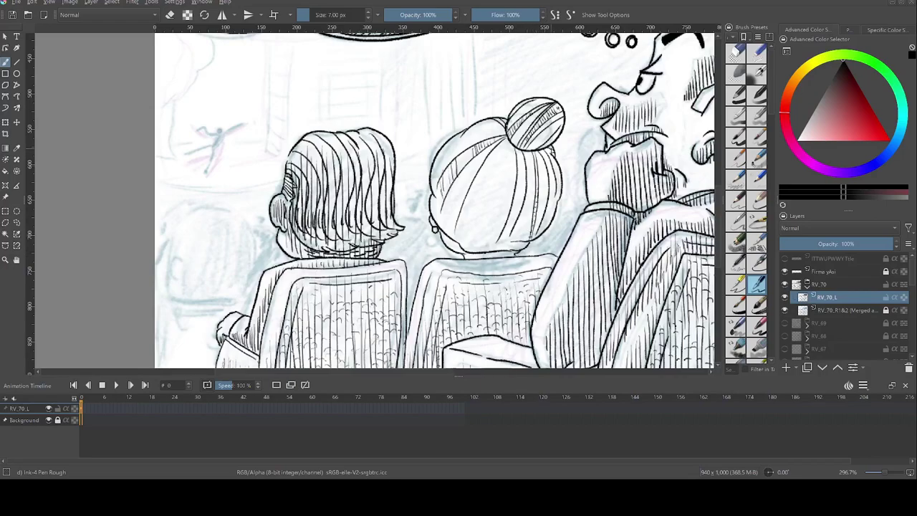
- Close the second background spectator's neckline and add short hatching to the seat below it
left_click_drag(447, 236, 447, 245)
mouse_move(455, 241)
left_mouse_down()
mouse_move(457, 251)
mouse_move(483, 259)
left_mouse_up()
left_click_drag(428, 278, 426, 310)
left_click_drag(454, 270, 454, 307)
mouse_move(488, 271)
left_mouse_down()
mouse_move(487, 309)
mouse_move(509, 300)
left_mouse_up()
left_click_drag(540, 262, 536, 290)
- Fill the second background spectator's hair and bun with fine hatching that follows the main strands
left_click_drag(459, 170, 444, 240)
mouse_move(477, 172)
left_mouse_down()
mouse_move(471, 251)
mouse_move(485, 248)
left_mouse_up()
left_click_drag(506, 154, 496, 248)
left_click_drag(534, 165, 527, 235)
left_click_drag(562, 163, 545, 225)
left_click_drag(515, 121, 510, 146)
left_click_drag(536, 126, 521, 149)
left_click_drag(551, 106, 531, 147)
left_click_drag(559, 105, 488, 217)
mouse_move(507, 156)
left_mouse_down()
mouse_move(500, 238)
mouse_move(513, 196)
left_mouse_up()
mouse_move(535, 149)
left_mouse_down()
mouse_move(513, 163)
mouse_move(532, 208)
left_mouse_up()
left_click_drag(554, 162, 550, 207)
scroll(530, 179, "down", 3)
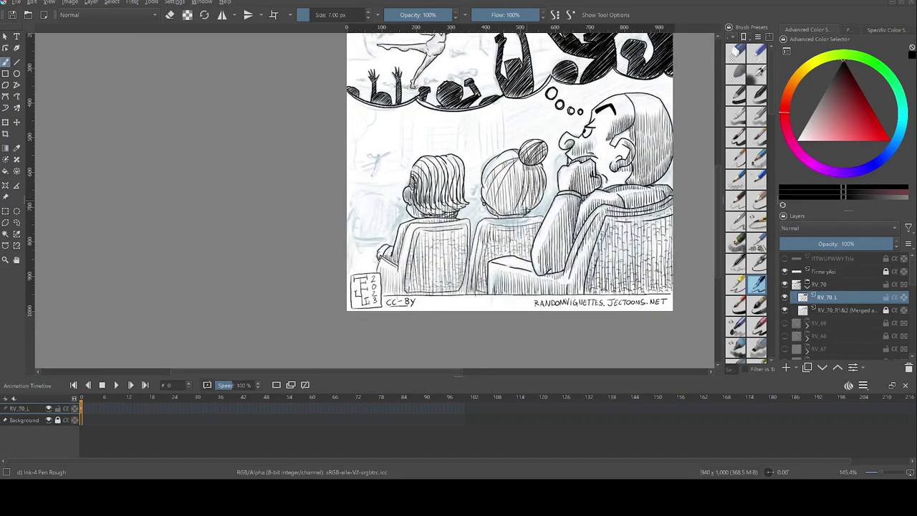
- Draw the bald spectator at the drawing's far left with a round head, ears, neck crease and the seat's top edge
scroll(319, 172, "up", 5)
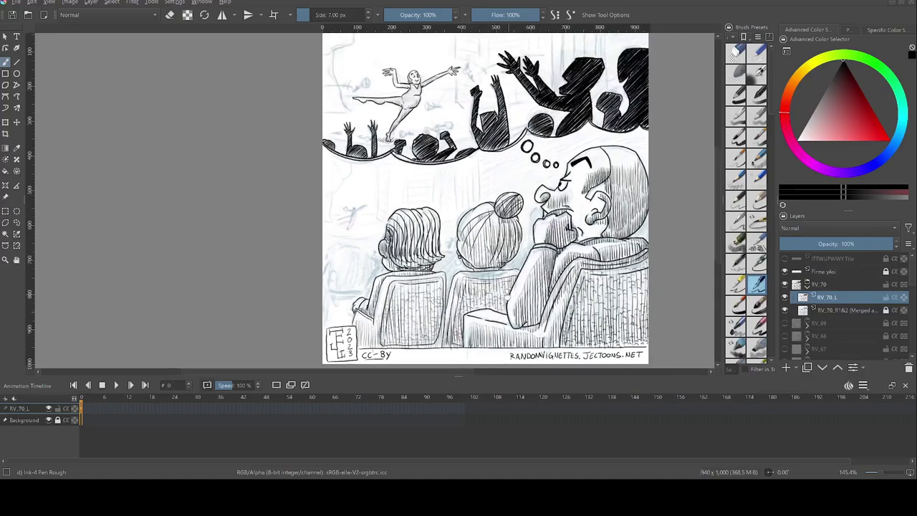
mouse_move(442, 216)
left_mouse_down()
mouse_move(389, 266)
mouse_move(474, 276)
left_mouse_up()
left_click_drag(389, 266, 391, 277)
left_click_drag(417, 283, 439, 286)
left_click_drag(389, 275, 388, 291)
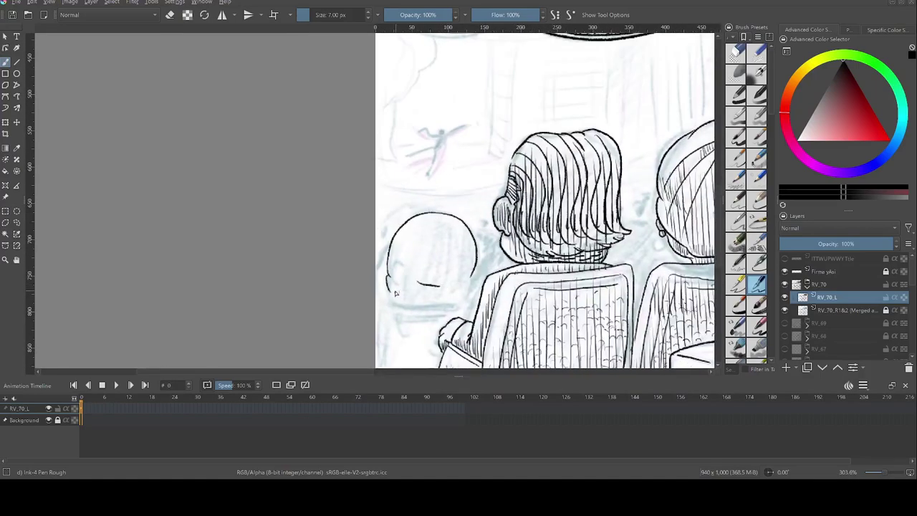
left_click_drag(466, 290, 462, 304)
left_click_drag(388, 303, 475, 311)
mouse_move(482, 317)
left_mouse_down()
mouse_move(500, 251)
mouse_move(405, 309)
left_mouse_up()
- Draw the bald spectator's seat back and fill its frame and panel with vertical hatching
left_click_drag(405, 237, 398, 308)
left_click_drag(405, 261, 405, 308)
mouse_move(418, 258)
left_mouse_down()
mouse_move(418, 308)
mouse_move(429, 303)
left_mouse_up()
left_click_drag(436, 252, 437, 308)
left_click_drag(448, 248, 448, 305)
mouse_move(459, 248)
left_mouse_down()
mouse_move(458, 305)
mouse_move(457, 269)
left_mouse_up()
left_click_drag(445, 242, 450, 274)
mouse_move(423, 215)
left_mouse_down()
mouse_move(423, 242)
mouse_move(436, 244)
left_mouse_up()
mouse_move(469, 213)
left_mouse_down()
mouse_move(469, 241)
mouse_move(477, 239)
left_mouse_up()
left_click_drag(487, 215, 487, 233)
- Shade the bald spectator's head with thin vertical hatching lines
left_click_drag(414, 176, 413, 218)
left_click_drag(421, 173, 421, 221)
mouse_move(430, 172)
left_mouse_down()
mouse_move(429, 222)
mouse_move(443, 217)
left_mouse_up()
left_click_drag(457, 175, 458, 223)
left_click_drag(469, 178, 469, 226)
left_click_drag(478, 180, 478, 223)
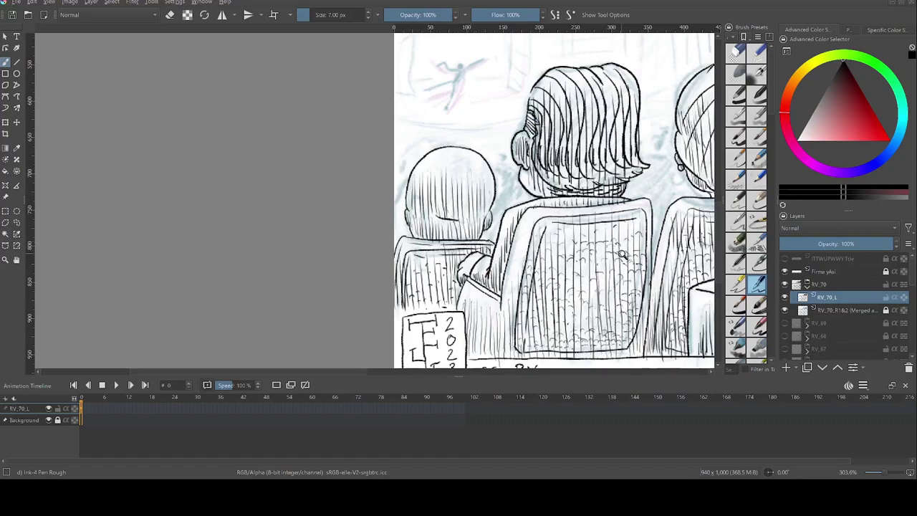
- Reduce the brush size to 5 px and ink the tiny dancer and the curved front edge of the distant stage
left_click_drag(613, 256, 590, 331)
scroll(517, 207, "up", 4)
key("[")
left_click_drag(470, 263, 552, 267)
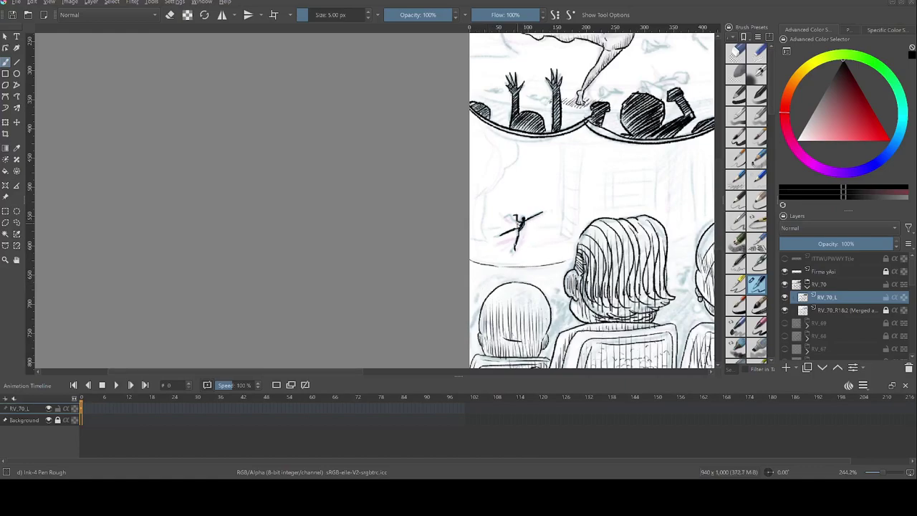
left_click_drag(517, 223, 504, 306)
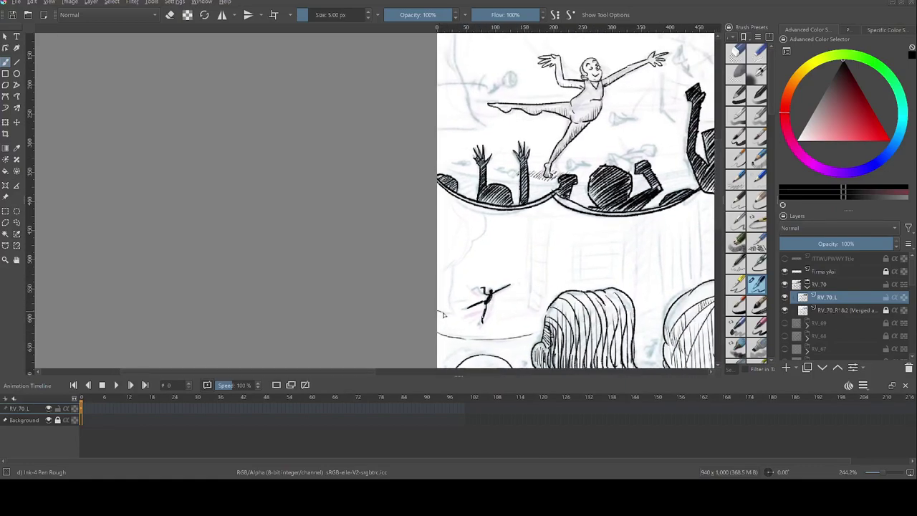
- Draw the stage-set tree with its wavy foliage and trunk, plus the horizontal floor line behind the tiny dancer
mouse_move(452, 279)
left_mouse_down()
mouse_move(474, 248)
mouse_move(459, 264)
mouse_move(457, 313)
left_mouse_up()
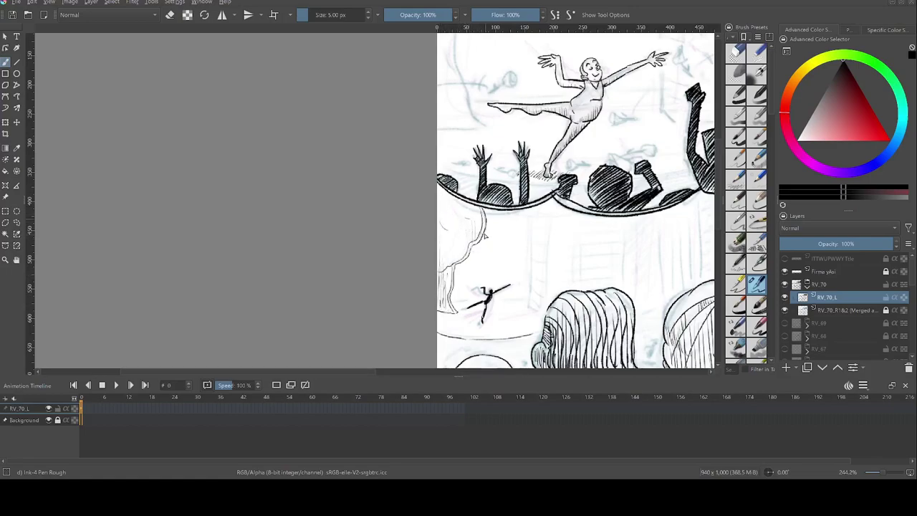
left_click_drag(483, 241, 465, 231)
left_click_drag(432, 289, 508, 290)
left_click_drag(443, 314, 451, 266)
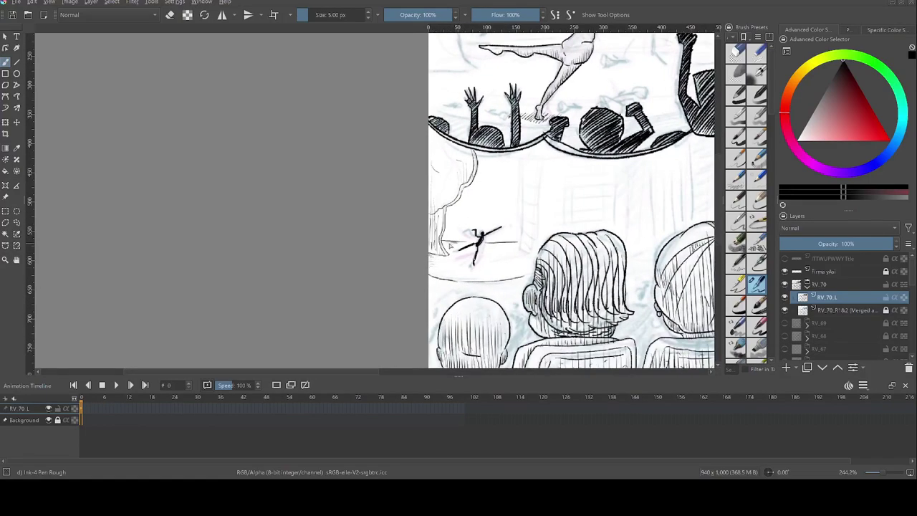
- Draw the stage-set house beside the tree with narrow side planks and a framed front window
mouse_move(523, 152)
left_mouse_down()
mouse_move(521, 250)
mouse_move(541, 145)
left_mouse_up()
left_click_drag(523, 208, 540, 206)
left_click_drag(523, 200, 542, 197)
left_click_drag(522, 192, 541, 189)
left_click_drag(523, 179, 539, 176)
scroll(584, 195, "down", 5)
left_click_drag(584, 195, 472, 259)
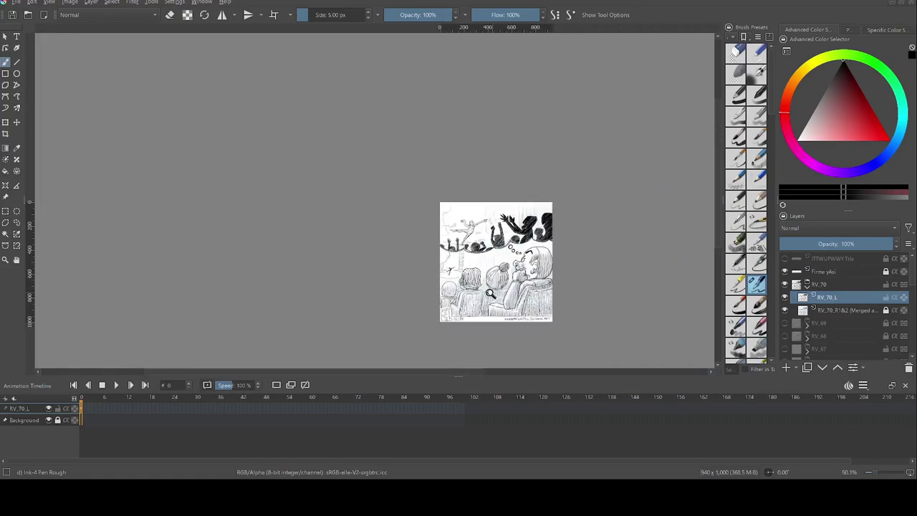
scroll(474, 260, "up", 3)
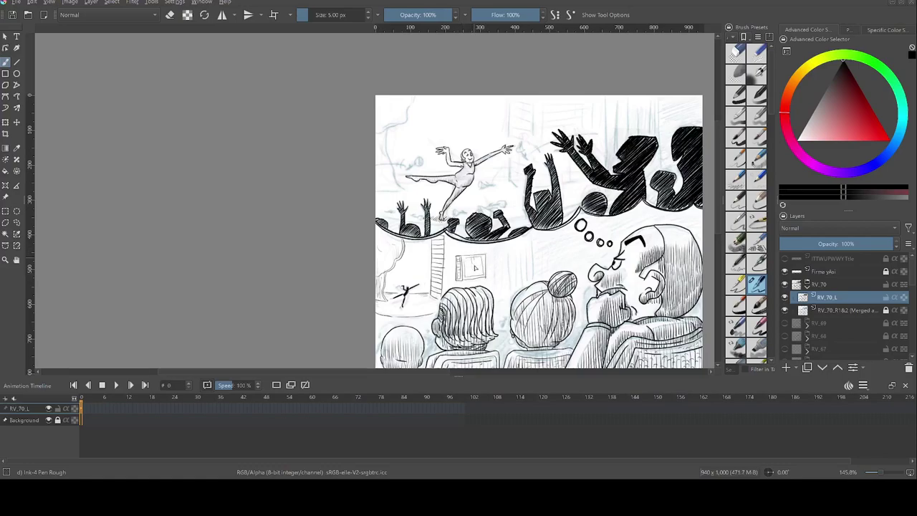
- Add the window shutters and wall planks to the stage-set house and draw the curtain folds beside it
left_click_drag(490, 254, 490, 277)
left_click_drag(508, 242, 510, 298)
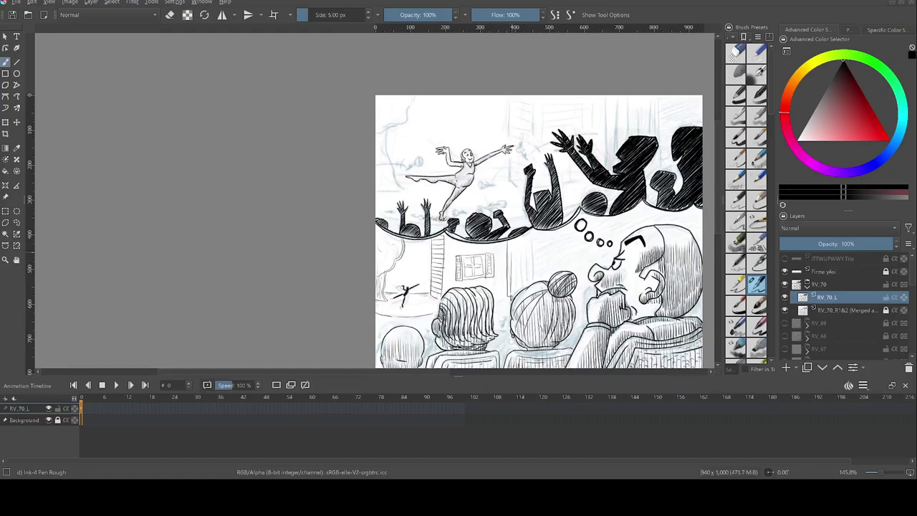
left_click_drag(519, 256, 520, 290)
left_click_drag(528, 239, 530, 282)
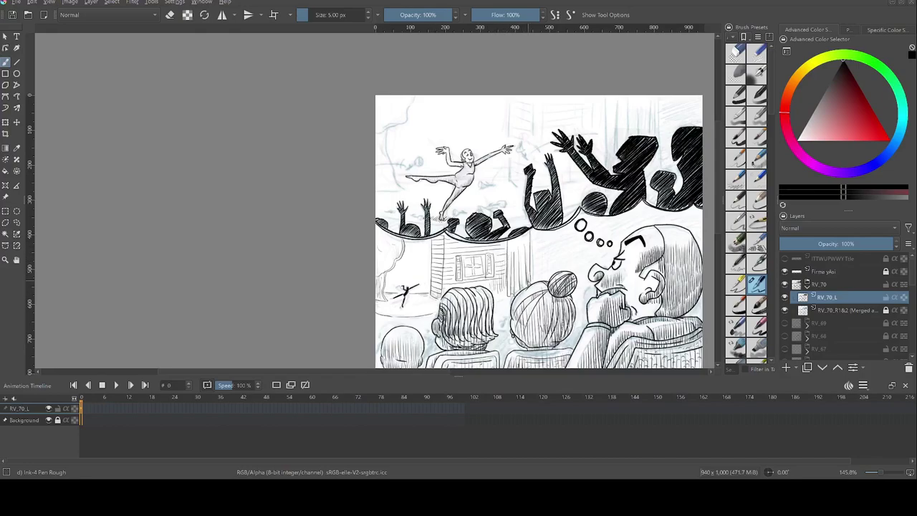
left_click_drag(504, 302, 561, 323)
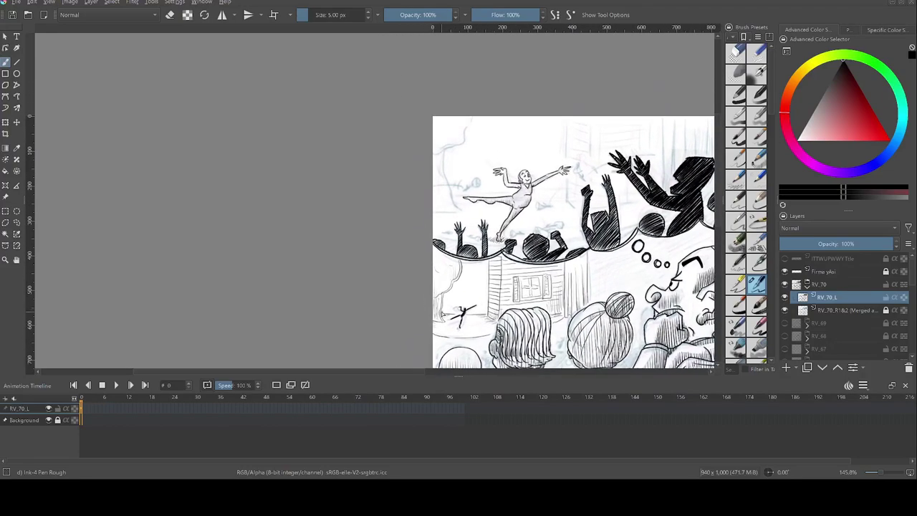
- Cross-hatch the backdrop between the stage-set tree and the house
left_click_drag(456, 285, 483, 264)
mouse_move(457, 297)
left_mouse_down()
mouse_move(481, 283)
mouse_move(487, 266)
mouse_move(467, 262)
left_mouse_up()
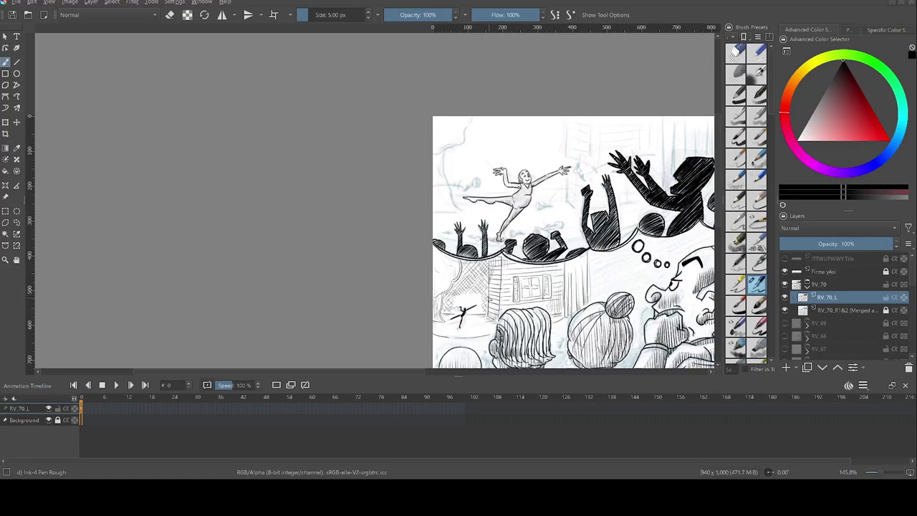
- Hatch the theatre wall beneath the thought bubble's edge with long horizontal lines running from the curtain past the bored spectator
scroll(487, 304, "down", 3)
key("plus")
key("plus")
key("plus")
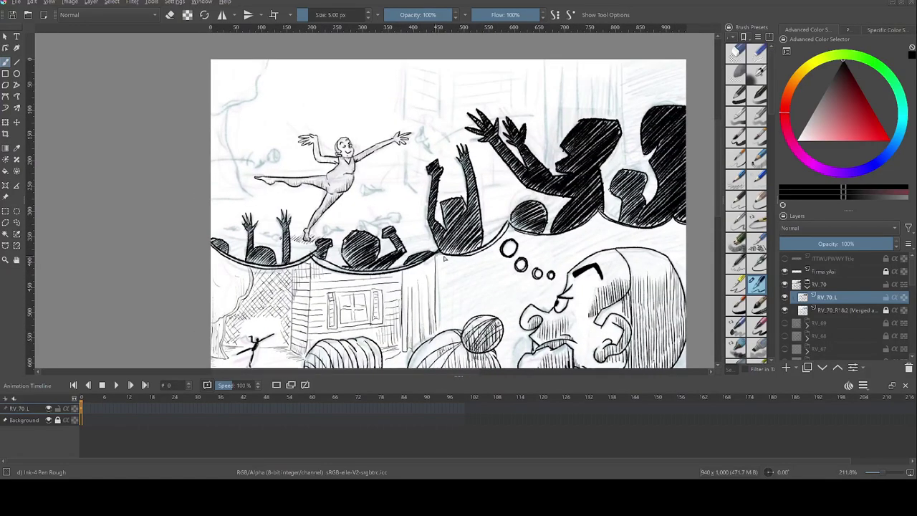
mouse_move(404, 283)
left_mouse_down()
mouse_move(433, 259)
mouse_move(436, 269)
mouse_move(505, 266)
mouse_move(507, 243)
mouse_move(553, 242)
mouse_move(538, 263)
mouse_move(570, 266)
mouse_move(608, 248)
mouse_move(595, 230)
mouse_move(615, 217)
left_mouse_up()
left_click_drag(642, 318, 466, 340)
left_click_drag(422, 260, 509, 261)
left_click_drag(426, 250, 504, 256)
left_click_drag(475, 248, 509, 256)
left_click_drag(439, 265, 509, 271)
left_click_drag(483, 276, 509, 281)
left_click_drag(489, 264, 509, 267)
left_click_drag(433, 266, 463, 267)
left_click_drag(550, 325, 608, 236)
left_click_drag(541, 311, 567, 315)
left_click_drag(546, 307, 568, 310)
mouse_move(552, 302)
left_mouse_down()
mouse_move(569, 306)
mouse_move(568, 295)
left_mouse_up()
mouse_move(101, 336)
left_mouse_down()
mouse_move(219, 291)
mouse_move(342, 291)
left_mouse_up()
- Set the brush to 6 px and add footlights and partly hidden spectators' heads, checking with the sketch layer hidden and shown
key("bracketright")
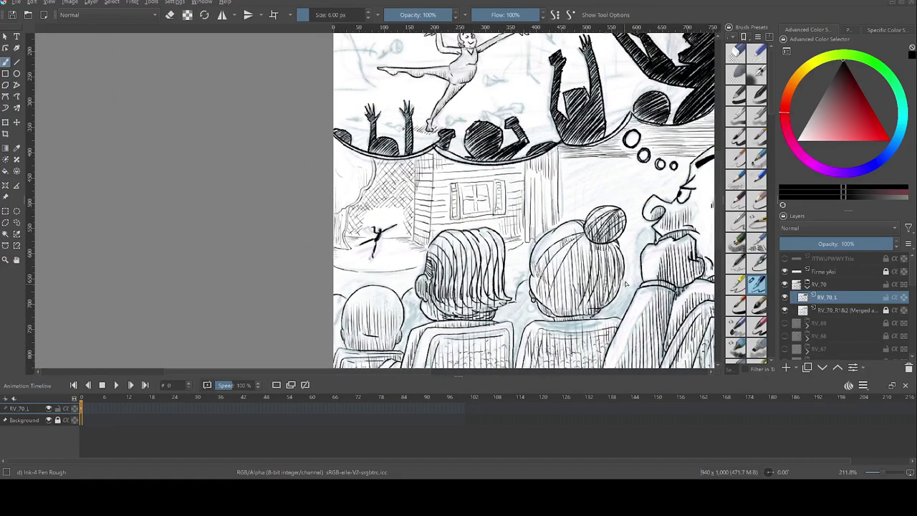
left_click_drag(652, 226, 636, 290)
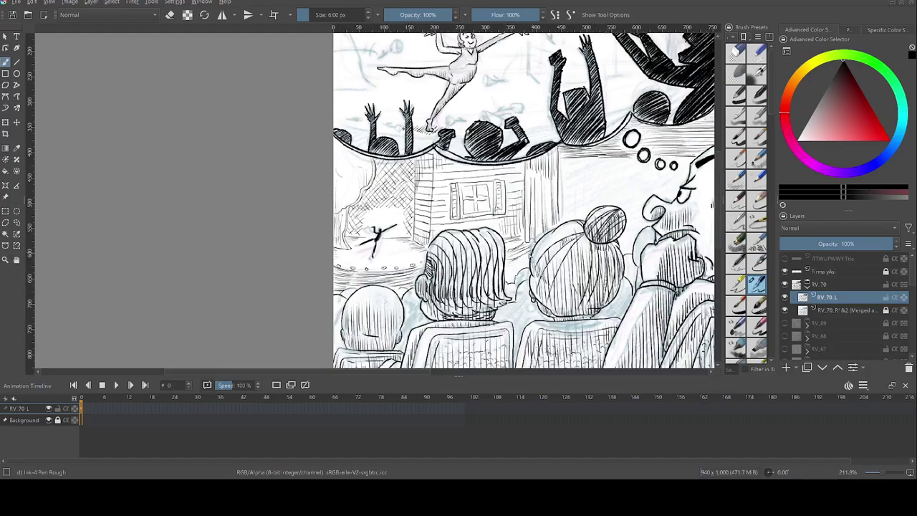
key("2")
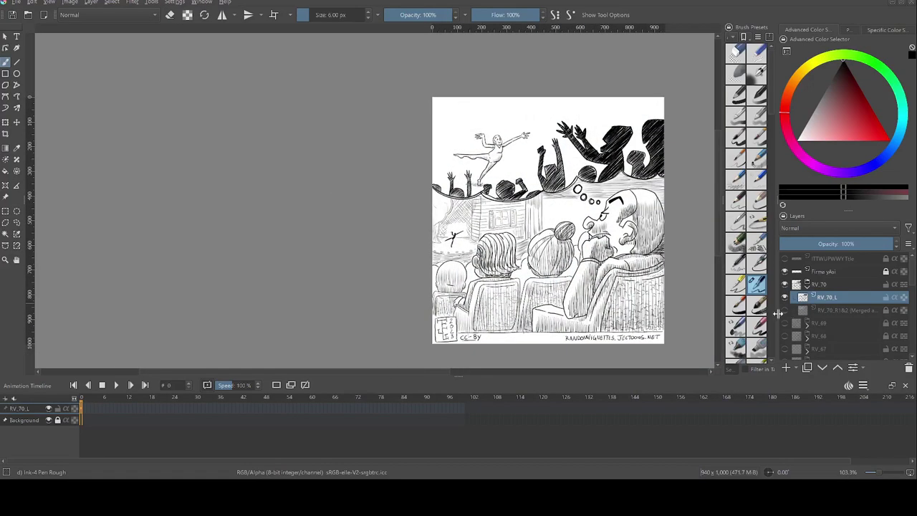
left_click(785, 310)
left_click_drag(453, 286, 487, 277)
- Set the brush to 7 px and outline and hatch the partly hidden heads around the bald spectator
scroll(487, 277, "up", 4)
key("]")
mouse_move(399, 192)
left_mouse_down()
mouse_move(424, 200)
mouse_move(406, 267)
mouse_move(420, 298)
left_mouse_up()
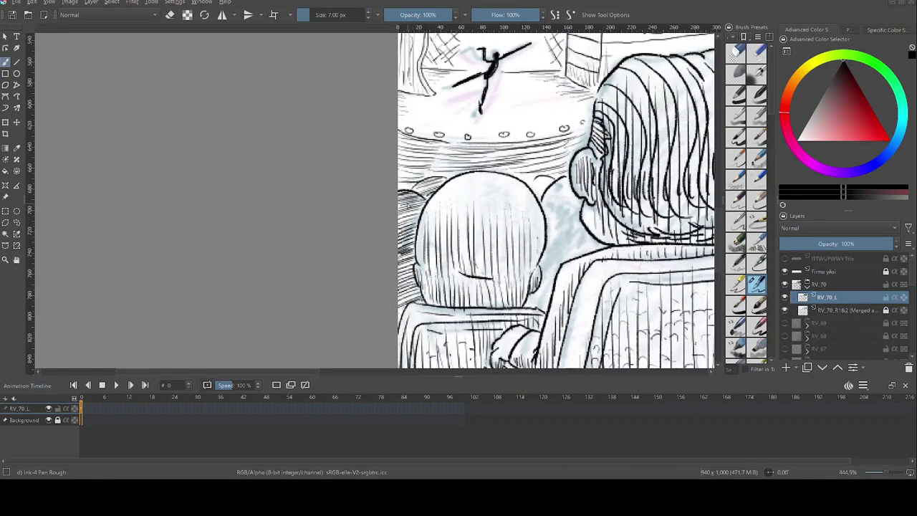
mouse_move(530, 176)
left_mouse_down()
mouse_move(573, 206)
mouse_move(602, 274)
left_mouse_up()
left_click_drag(533, 300, 550, 286)
left_click_drag(538, 287, 562, 270)
- Darken the gaps between the background spectators and seats with diagonal hatching and hide the sketch layer to check
mouse_move(594, 207)
left_mouse_down()
mouse_move(336, 224)
mouse_move(332, 247)
left_mouse_up()
mouse_move(499, 203)
left_mouse_down()
mouse_move(524, 217)
mouse_move(520, 231)
mouse_move(549, 171)
mouse_move(550, 180)
left_mouse_up()
mouse_move(474, 284)
left_mouse_down()
mouse_move(541, 243)
mouse_move(565, 252)
left_mouse_up()
mouse_move(510, 296)
left_mouse_down()
mouse_move(539, 281)
mouse_move(588, 270)
left_mouse_up()
left_click_drag(521, 229, 551, 195)
left_click_drag(520, 247, 553, 219)
left_click_drag(530, 257, 566, 236)
scroll(510, 294, "down", 3)
left_click(784, 310)
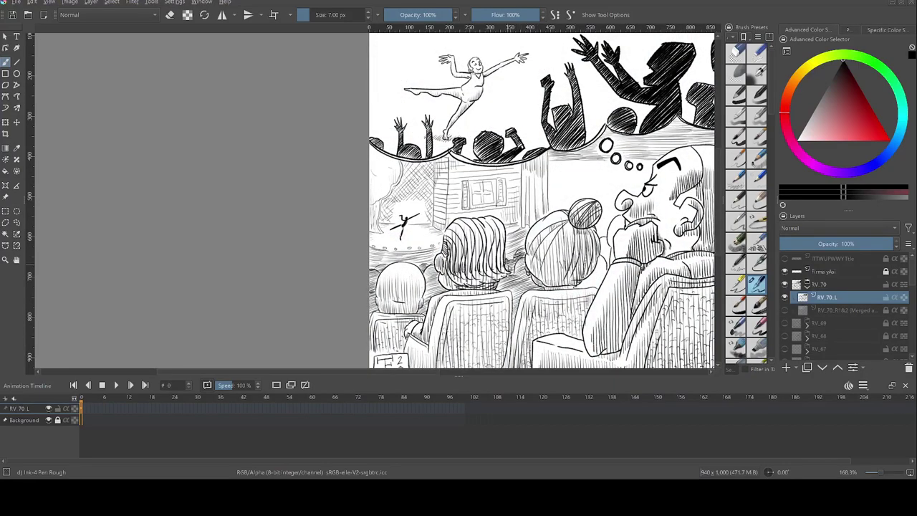
- Fill the blank theatre wall between the curtain and the bored spectator with horizontal hatching, comparing with the sketch layer off and on
scroll(390, 227, "down", 2)
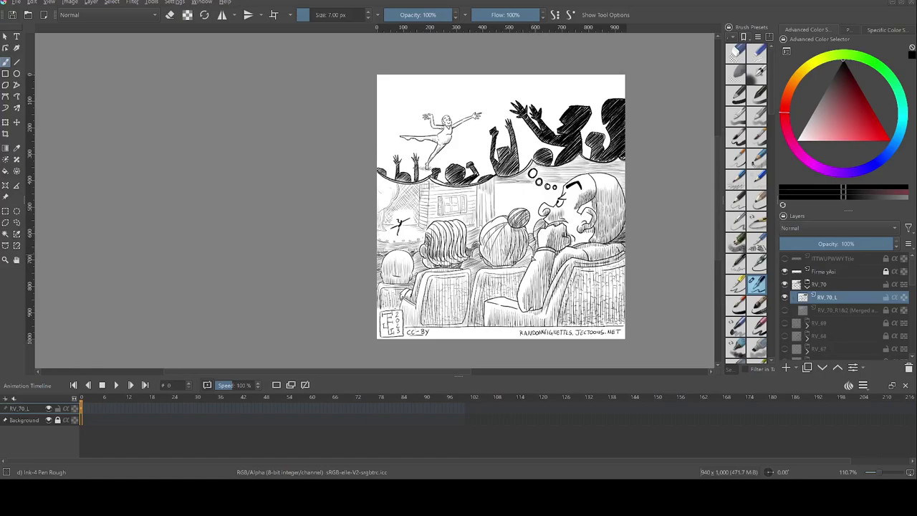
scroll(513, 267, "up", 2)
mouse_move(455, 276)
left_mouse_down()
mouse_move(487, 283)
mouse_move(489, 308)
mouse_move(536, 289)
mouse_move(520, 309)
left_mouse_up()
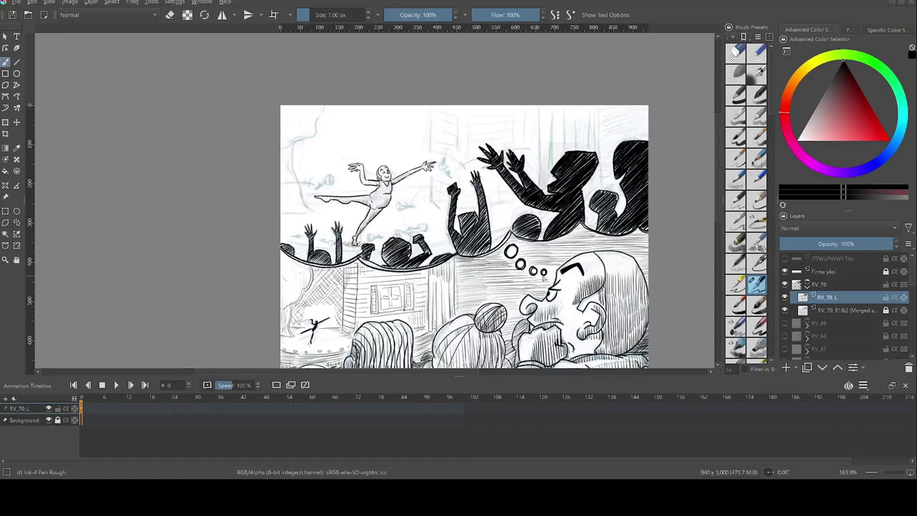
scroll(511, 332, "down", 1)
left_click_drag(580, 338, 537, 247)
left_click(784, 311)
left_click(784, 311)
- Draw the thrown rose left of the imagined dancer and outline the tree behind it
left_click_drag(404, 153, 486, 225)
scroll(486, 224, "up", 2)
left_click_drag(410, 192, 437, 188)
left_click_drag(434, 184, 435, 192)
mouse_move(442, 189)
left_mouse_down()
mouse_move(450, 195)
mouse_move(450, 183)
mouse_move(461, 184)
left_mouse_up()
mouse_move(460, 104)
left_mouse_down()
mouse_move(428, 148)
mouse_move(430, 187)
left_mouse_up()
mouse_move(427, 186)
left_mouse_down()
mouse_move(457, 102)
mouse_move(449, 229)
mouse_move(410, 225)
left_mouse_up()
- Ink the remaining footlights on the stage edge and the vertical curtain and house edges behind the cheering crowd
scroll(540, 214, "down", 3)
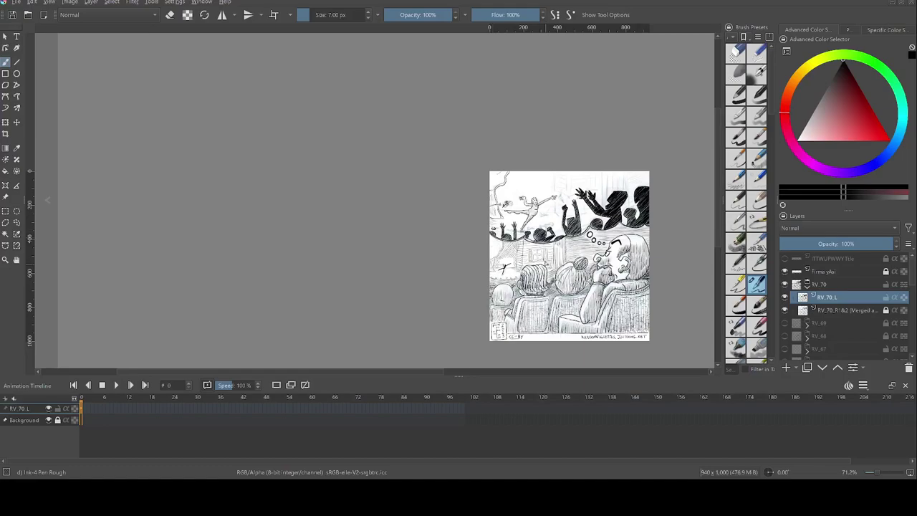
scroll(489, 240, "up", 3)
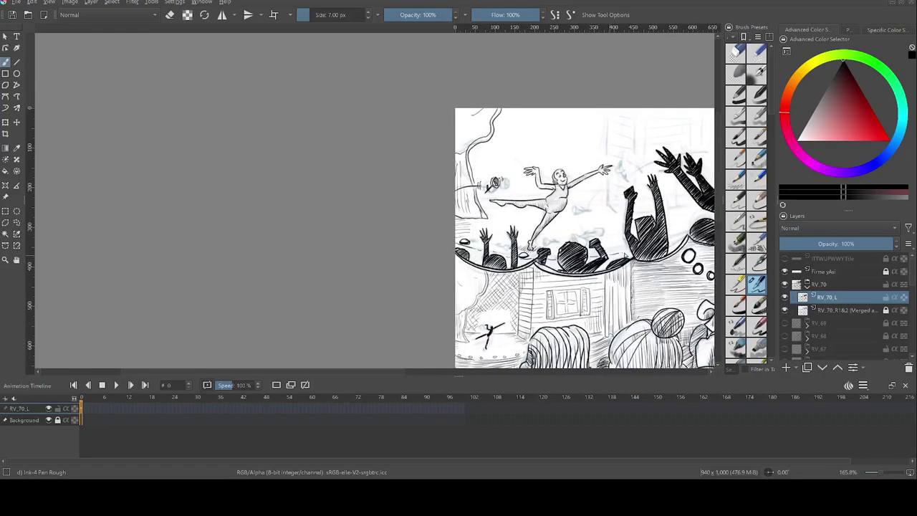
left_click_drag(619, 257, 558, 272)
left_click_drag(616, 252, 583, 264)
scroll(523, 181, "down", 2)
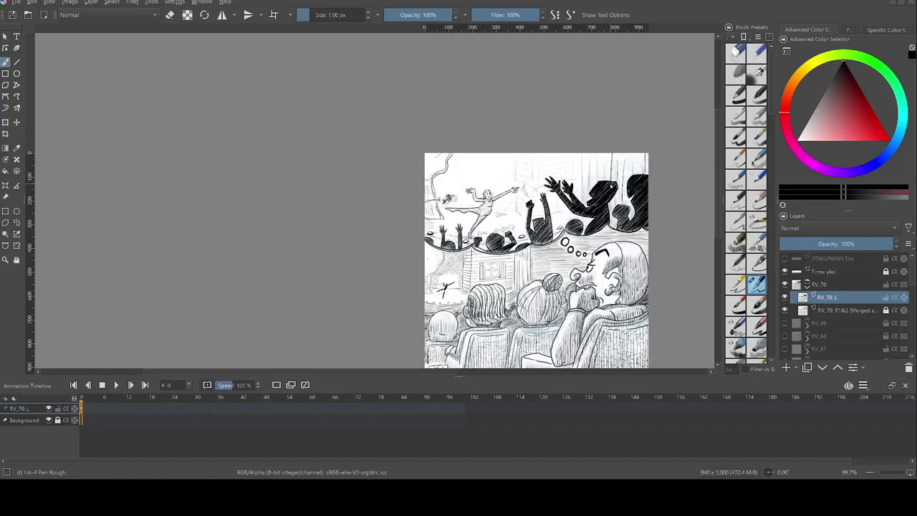
mouse_move(537, 153)
left_mouse_down()
mouse_move(537, 189)
mouse_move(518, 218)
left_mouse_up()
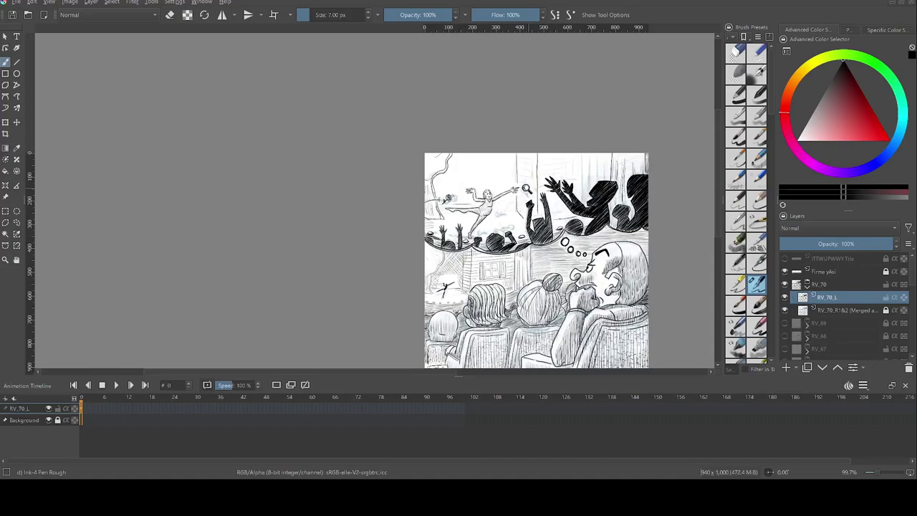
- Draw a thrown rose in the air beside the dancer's legs and more flowers at the stage edge behind the crowd
scroll(527, 204, "up", 4)
left_click_drag(452, 207, 473, 213)
mouse_move(454, 222)
left_mouse_down()
mouse_move(479, 218)
mouse_move(464, 265)
mouse_move(452, 226)
left_mouse_up()
left_click_drag(448, 256, 471, 272)
mouse_move(475, 267)
left_mouse_down()
mouse_move(479, 278)
mouse_move(448, 260)
left_mouse_up()
left_click_drag(446, 261, 456, 269)
mouse_move(450, 256)
left_mouse_down()
mouse_move(443, 269)
mouse_move(450, 264)
left_mouse_up()
mouse_move(404, 271)
left_mouse_down()
mouse_move(425, 272)
mouse_move(407, 274)
left_mouse_up()
left_click_drag(396, 271, 405, 277)
left_click_drag(412, 273, 424, 269)
- Draw the rose between the left silhouette's raised arms and the bouquet above the crowd, adding a curved motion line for the throw
left_click_drag(333, 275, 339, 283)
mouse_move(333, 278)
left_mouse_down()
mouse_move(320, 277)
mouse_move(325, 271)
left_mouse_up()
left_click_drag(482, 261, 491, 257)
left_click_drag(491, 259, 486, 267)
left_click_drag(321, 278, 331, 275)
left_click_drag(404, 278, 414, 276)
left_click_drag(469, 259, 492, 253)
left_click_drag(482, 254, 504, 246)
left_click_drag(505, 247, 505, 256)
left_click_drag(492, 253, 506, 256)
left_click_drag(550, 143, 479, 224)
- Ink the horizontal planks on the narrow side wall of the imagined house and undo the last stray stroke
left_click_drag(444, 276, 468, 288)
mouse_move(442, 259)
left_mouse_down()
mouse_move(458, 266)
mouse_move(487, 247)
left_mouse_up()
left_click_drag(445, 212, 486, 223)
left_click_drag(444, 194, 495, 195)
left_click_drag(442, 167, 494, 162)
mouse_move(441, 139)
left_mouse_down()
mouse_move(617, 127)
mouse_move(626, 264)
left_mouse_up()
key("ctrl+z")
- Draw the slatted shutter and the framed window on the front wall of the imagined house
left_click_drag(583, 110, 584, 146)
mouse_move(585, 109)
left_mouse_down()
mouse_move(599, 158)
mouse_move(595, 113)
left_mouse_up()
left_click_drag(588, 132, 596, 122)
left_click_drag(588, 144, 595, 145)
left_click_drag(597, 109, 655, 110)
left_click_drag(600, 166, 621, 168)
left_click_drag(602, 114, 634, 136)
left_click_drag(639, 114, 655, 119)
left_click_drag(601, 143, 636, 142)
mouse_move(602, 146)
left_mouse_down()
mouse_move(636, 152)
mouse_move(652, 141)
left_mouse_up()
- Ink the horizontal plank lines on the house's front wall between its corner and the shutter
left_click_drag(535, 108, 585, 111)
left_click_drag(533, 126, 582, 131)
left_click_drag(534, 146, 581, 144)
left_click_drag(534, 162, 551, 165)
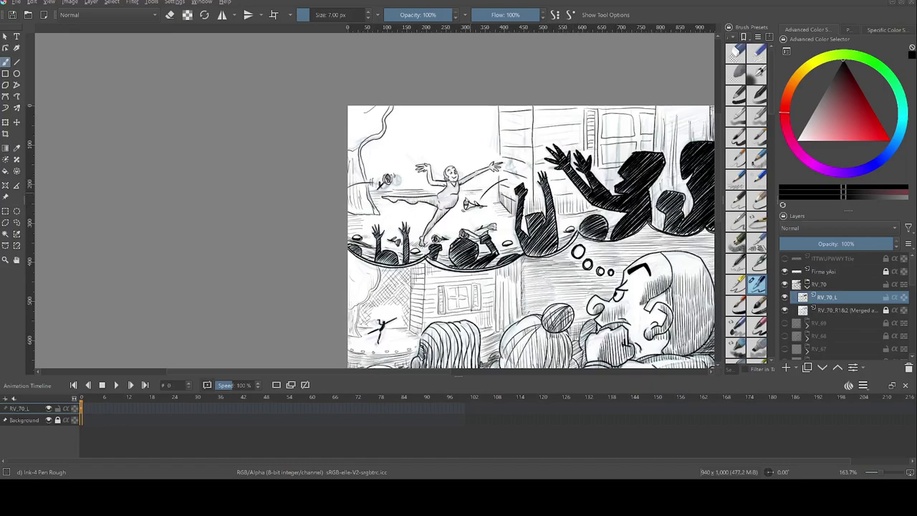
- Cross-hatch the backdrop between the tree and the house, leaving a bright halo around the imagined dancer
left_click_drag(409, 106, 389, 122)
left_click_drag(424, 107, 396, 126)
mouse_move(440, 107)
left_mouse_down()
mouse_move(415, 128)
mouse_move(430, 131)
left_mouse_up()
left_click_drag(484, 107, 453, 133)
mouse_move(497, 111)
left_mouse_down()
mouse_move(464, 136)
mouse_move(479, 153)
left_mouse_up()
mouse_move(403, 123)
left_mouse_down()
mouse_move(371, 153)
mouse_move(401, 172)
left_mouse_up()
mouse_move(370, 132)
left_mouse_down()
mouse_move(404, 165)
mouse_move(388, 166)
left_mouse_up()
left_click_drag(398, 122, 416, 145)
left_click_drag(454, 109, 487, 147)
left_click_drag(473, 107, 495, 136)
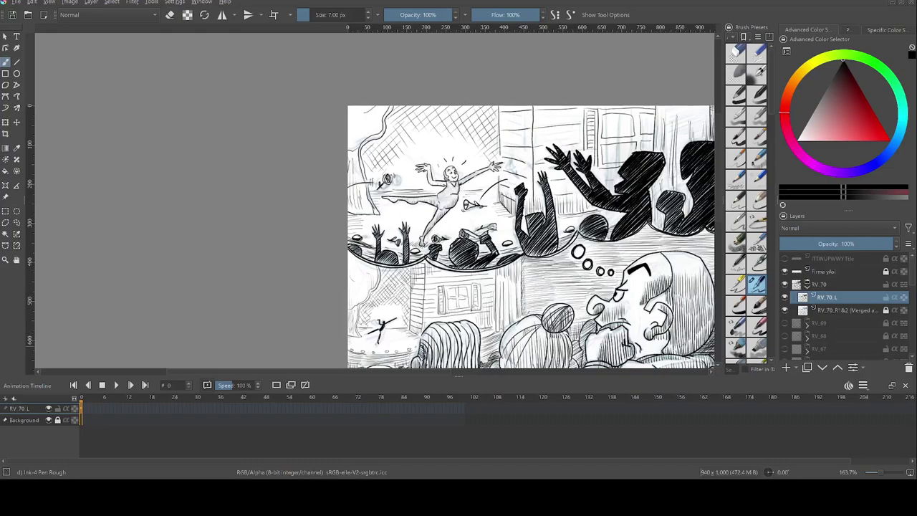
- Shade the upper and lower panes of the imagined house's window with short hatching strokes
left_click_drag(605, 147, 604, 164)
left_click_drag(612, 146, 618, 163)
left_click_drag(629, 146, 628, 163)
left_click_drag(604, 115, 603, 136)
mouse_move(615, 116)
left_mouse_down()
mouse_move(614, 137)
mouse_move(630, 139)
left_mouse_up()
left_click_drag(645, 115, 644, 133)
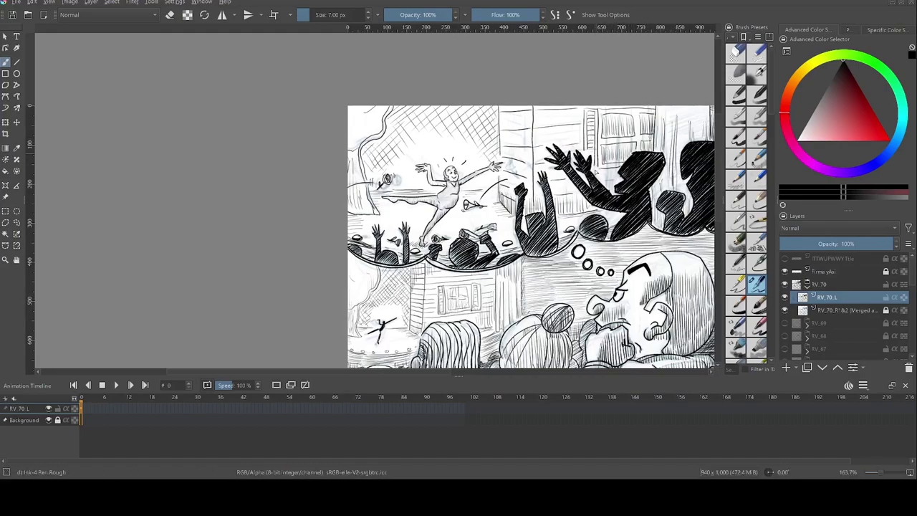
- Hide the sketch layer to view the finished ink drawing and save the file
scroll(480, 152, "down", 4)
left_click(784, 311)
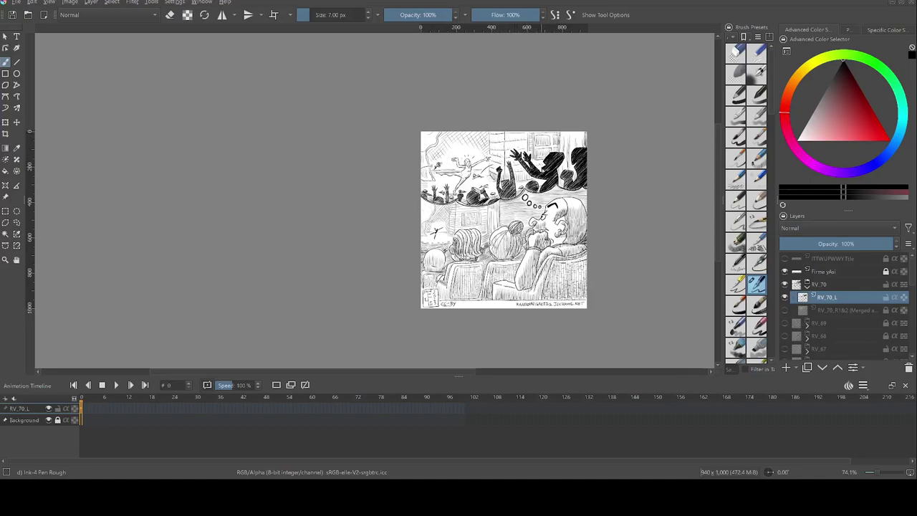
left_click_drag(602, 330, 533, 313)
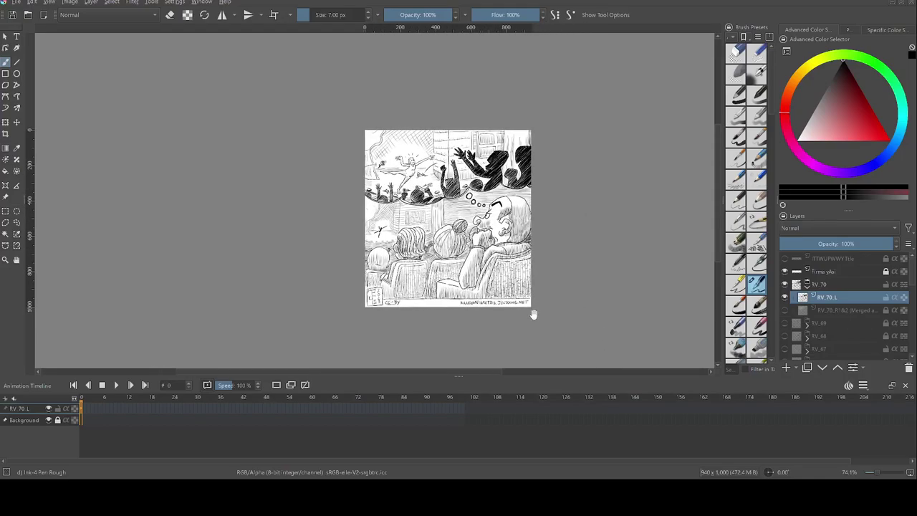
key("ctrl+s")
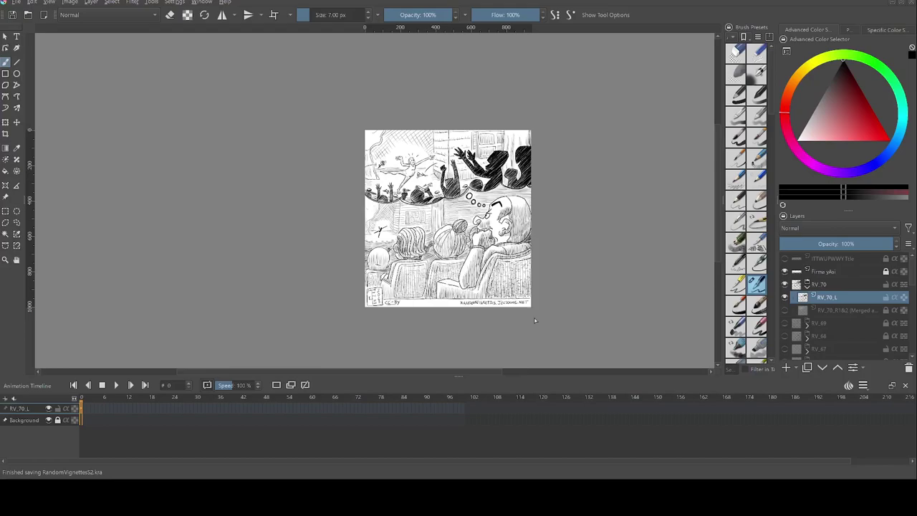